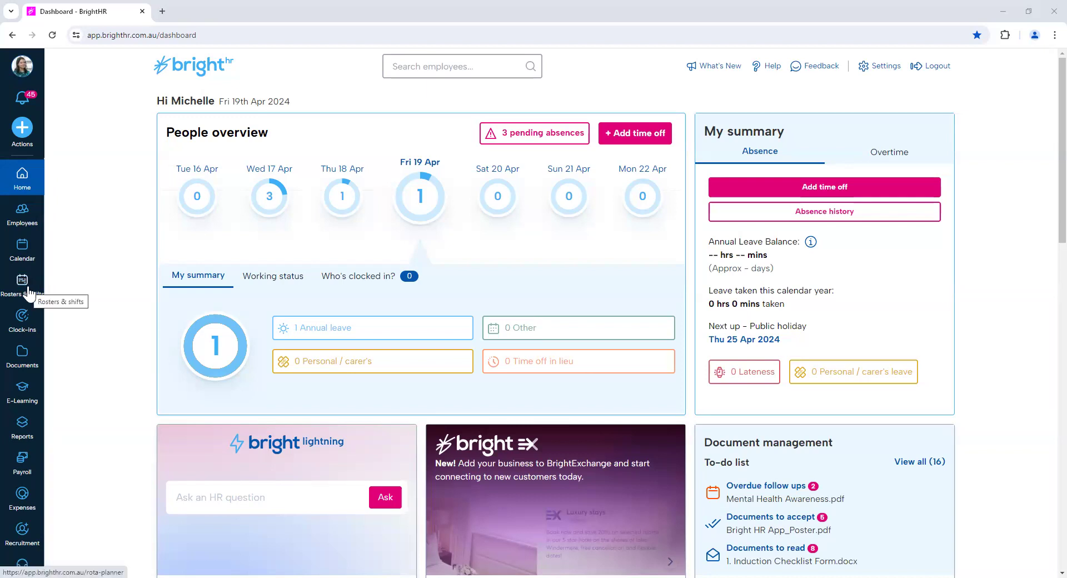
Open the roster settings and review the default roster view and company roster settings.
{"action": "left_click", "coordinate": [28, 293]}
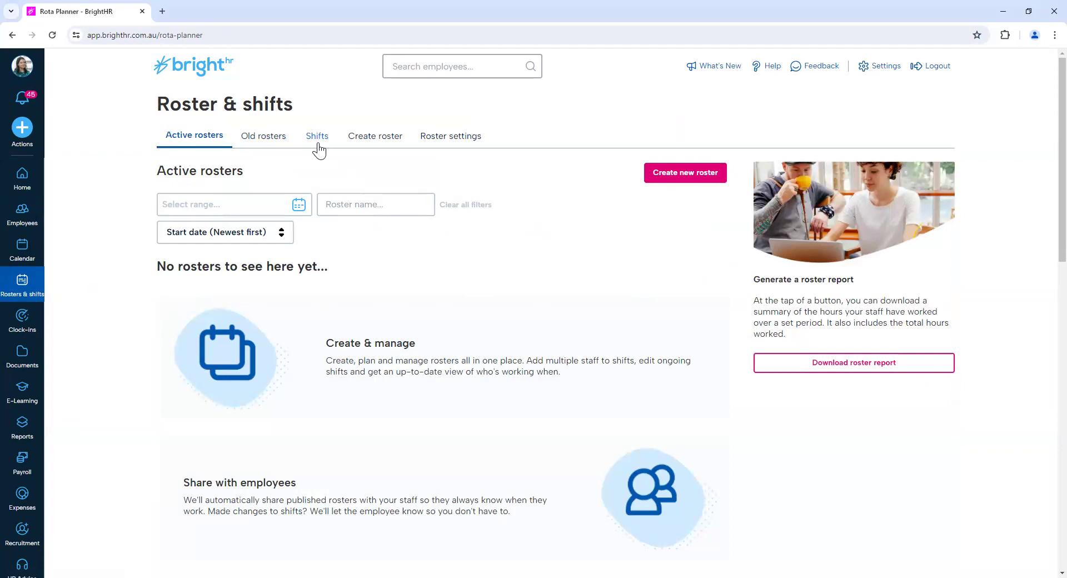
{"action": "left_click", "coordinate": [467, 147]}
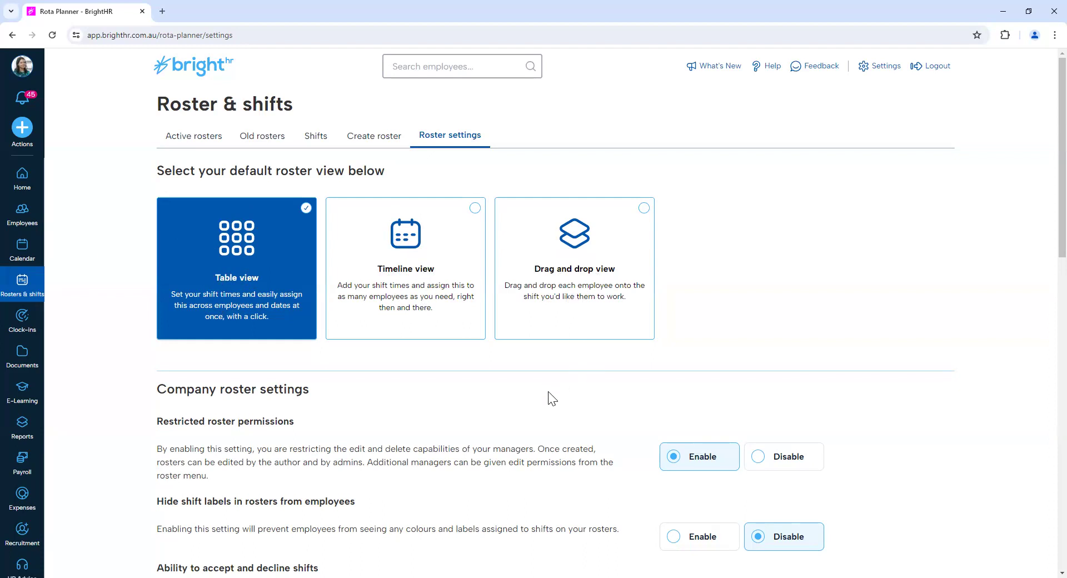
{"action": "scroll", "coordinate": [548, 407], "scroll_direction": "down", "scroll_amount": 2}
{"action": "scroll", "coordinate": [547, 407], "scroll_direction": "down", "scroll_amount": 3}
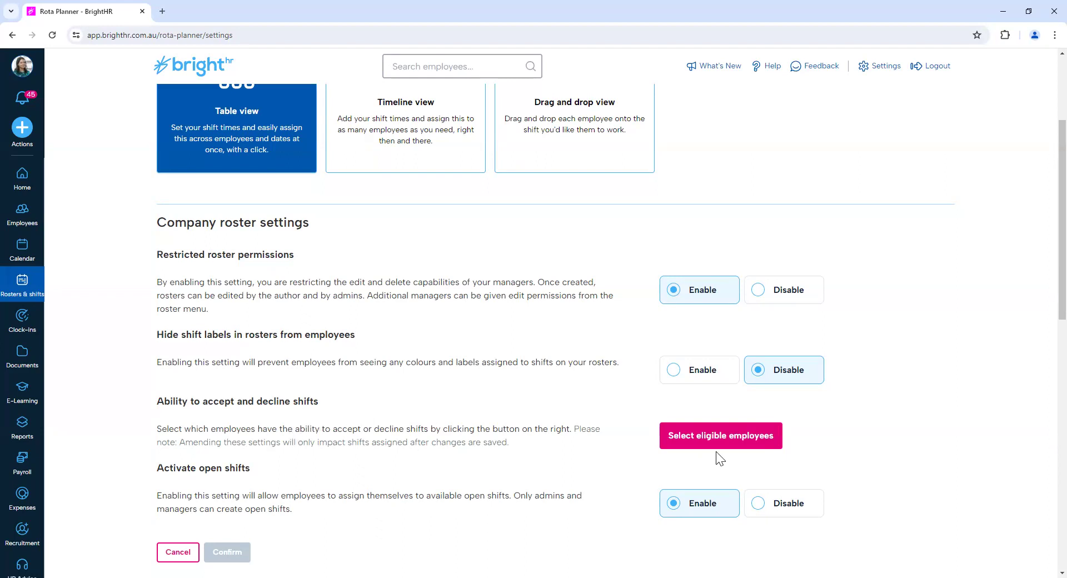
Deselect and reselect a Field Staff employee eligible to accept or decline shifts, and update the eligible employees.
{"action": "left_click", "coordinate": [733, 452]}
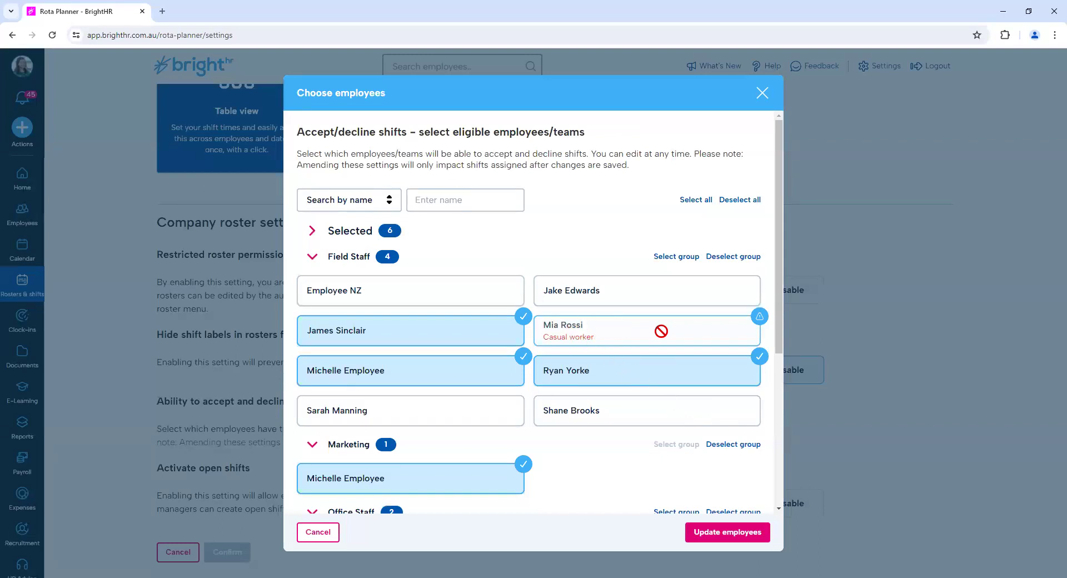
{"action": "left_click", "coordinate": [479, 340]}
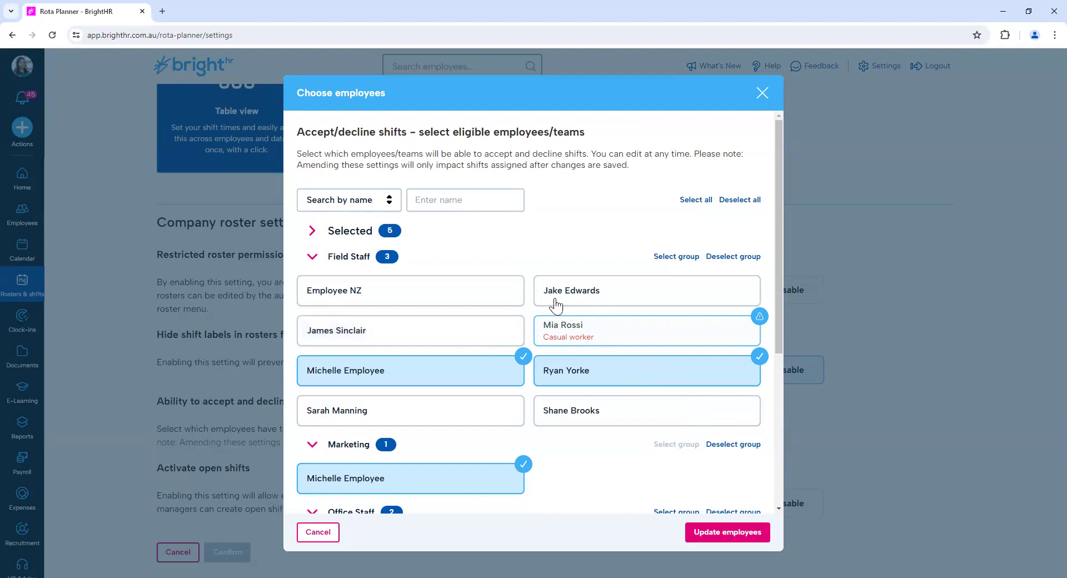
{"action": "left_click", "coordinate": [505, 339]}
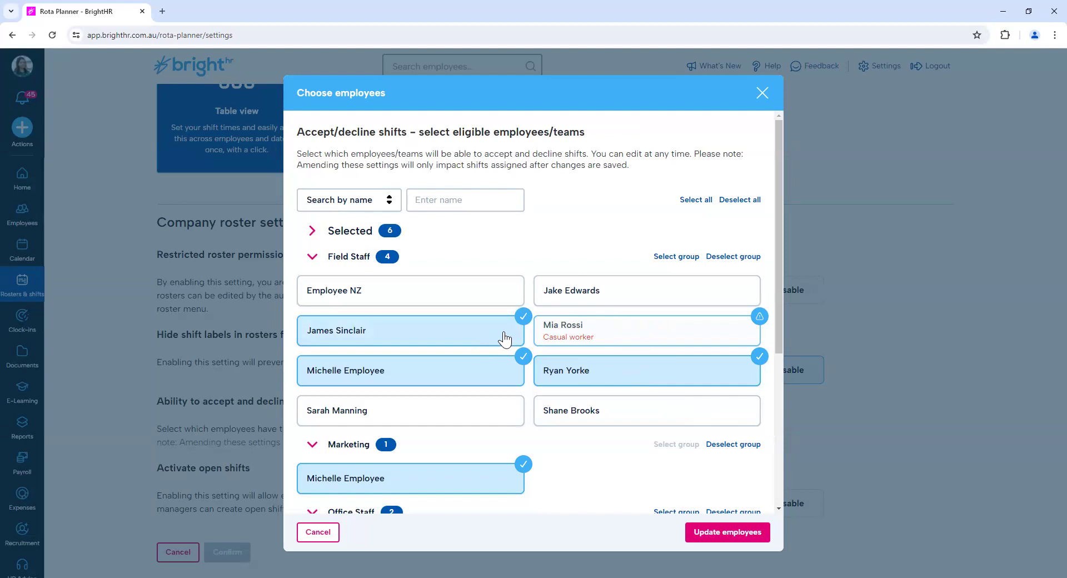
{"action": "left_click", "coordinate": [712, 536]}
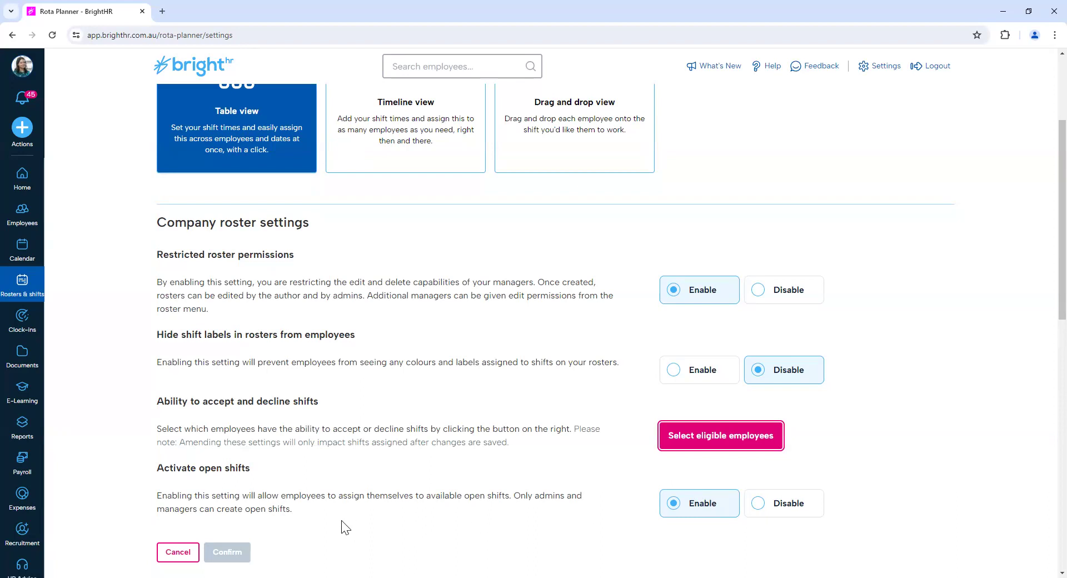
Start creating a new roster and name it W/C April 22.
{"action": "scroll", "coordinate": [343, 527], "scroll_direction": "up", "scroll_amount": 3}
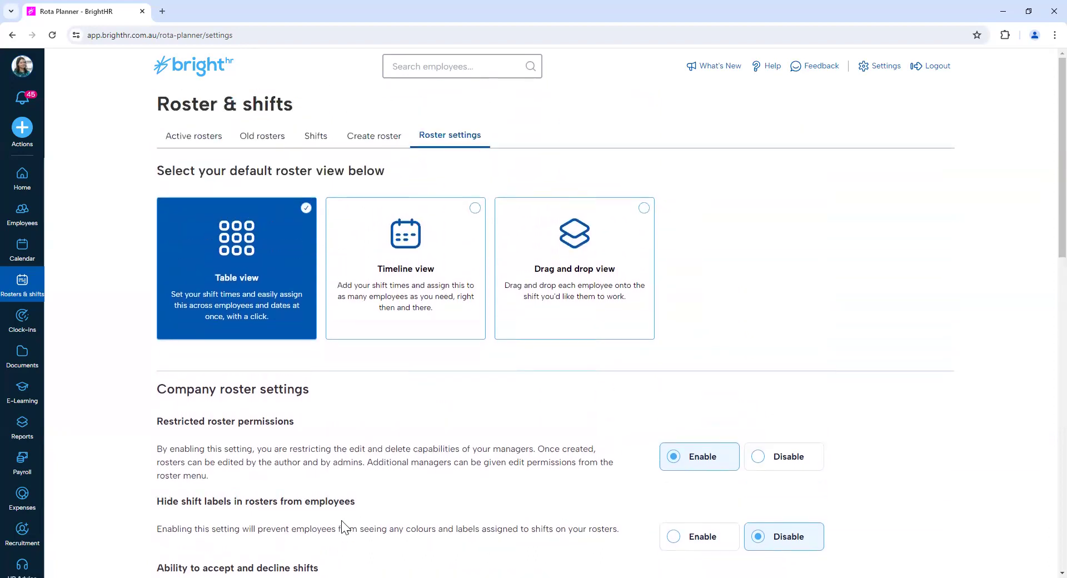
{"action": "left_click", "coordinate": [370, 144]}
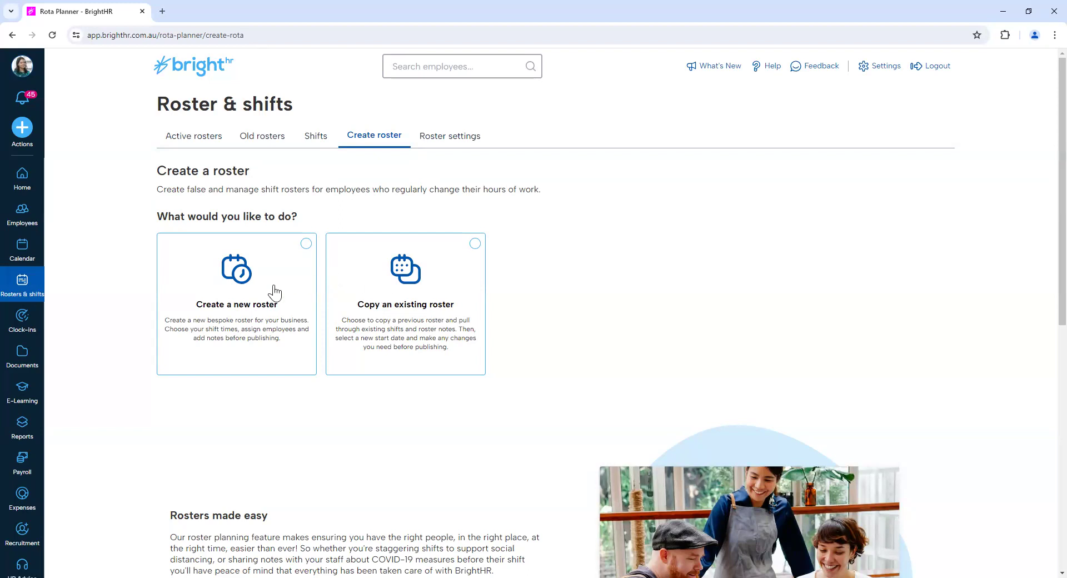
{"action": "left_click", "coordinate": [233, 321]}
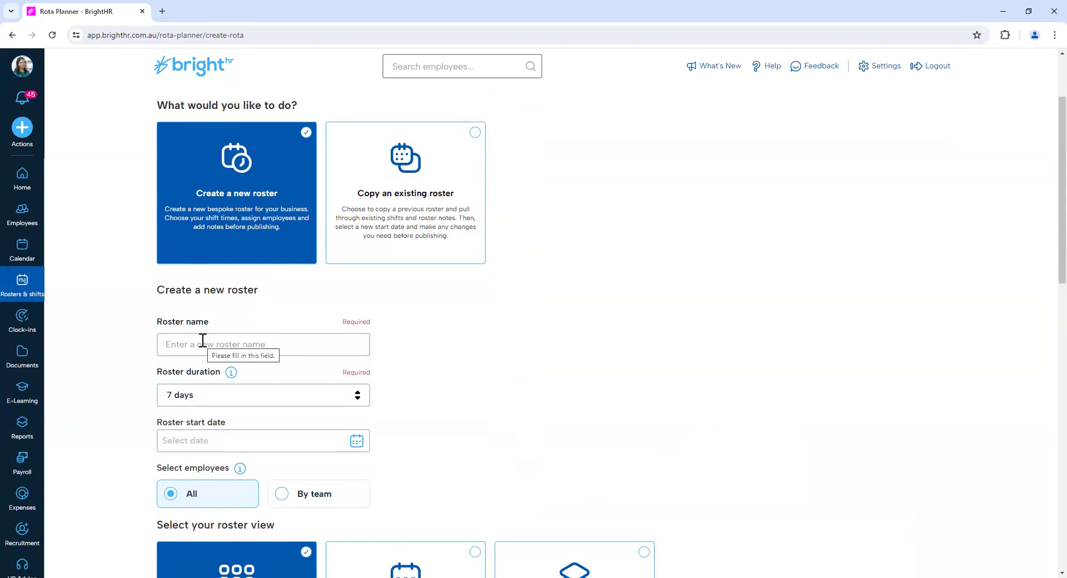
{"action": "left_click", "coordinate": [203, 340]}
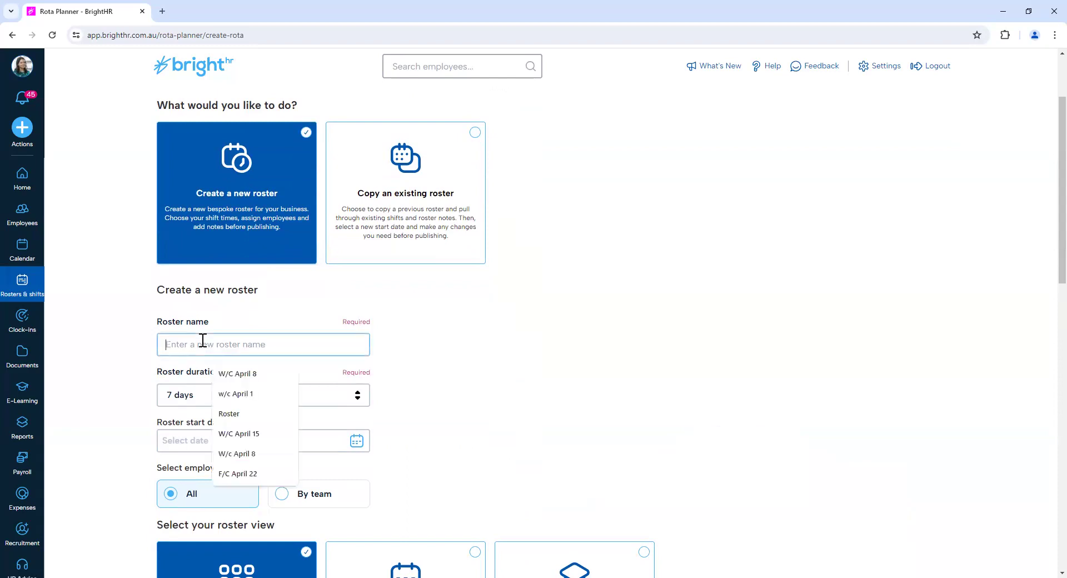
{"action": "type", "text": "W/C April 22"}
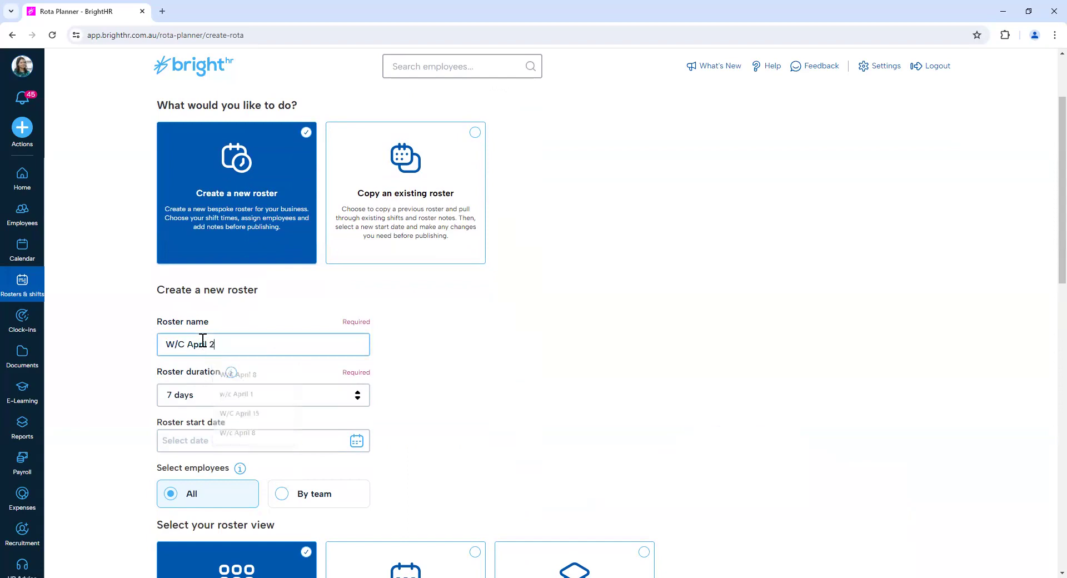
Set the roster start date to 22/04/2024 and try the Calendar month duration.
{"action": "left_click", "coordinate": [357, 440]}
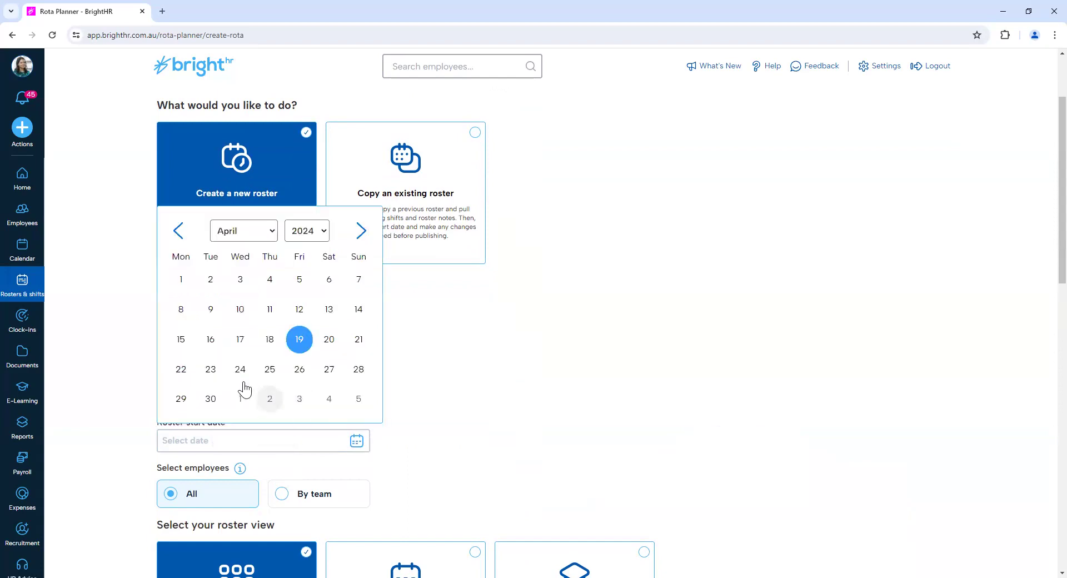
{"action": "left_click", "coordinate": [189, 375]}
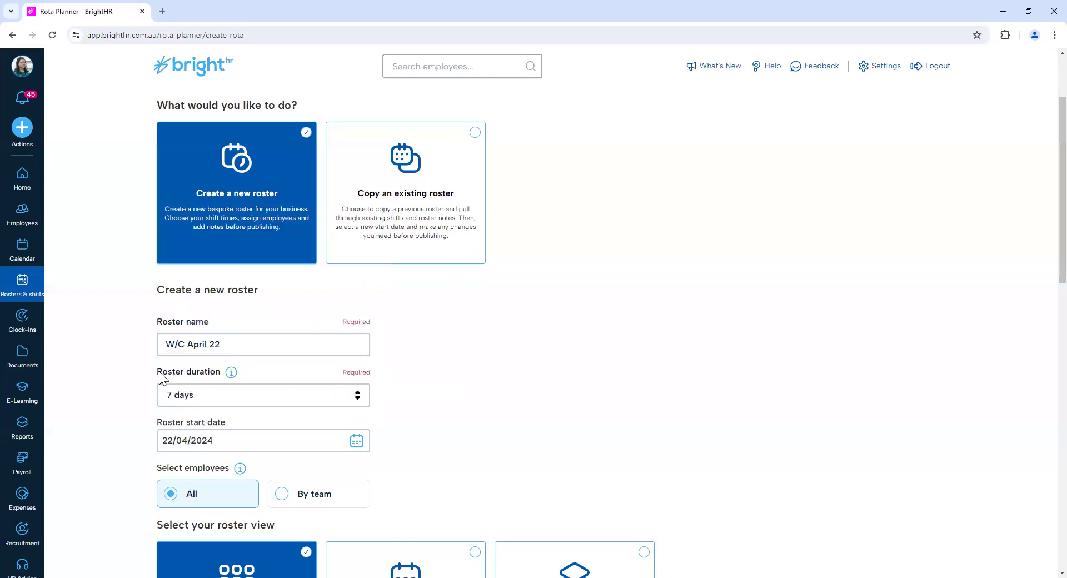
{"action": "left_click", "coordinate": [313, 396]}
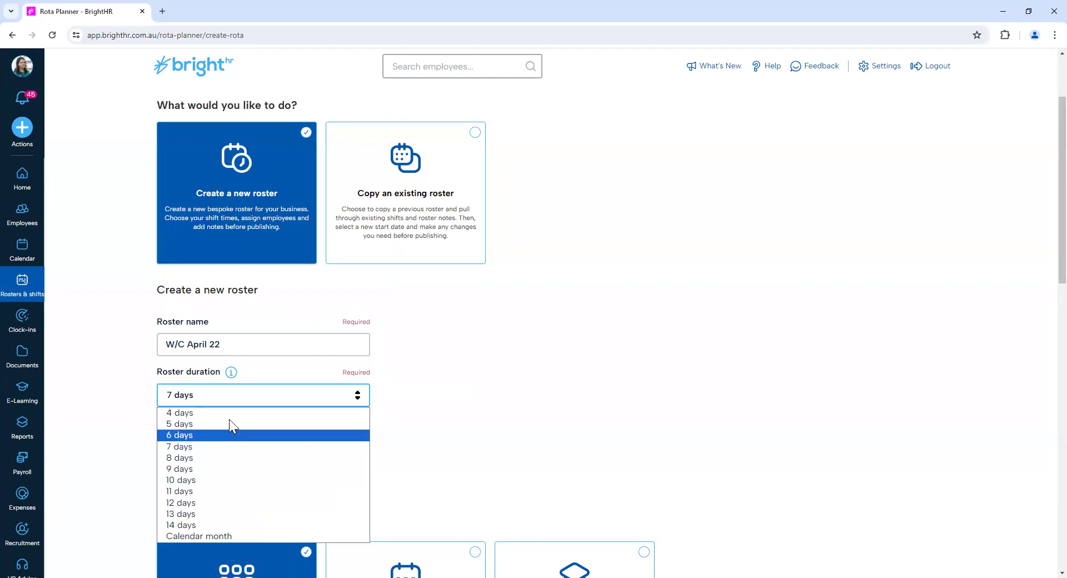
{"action": "left_click", "coordinate": [271, 535]}
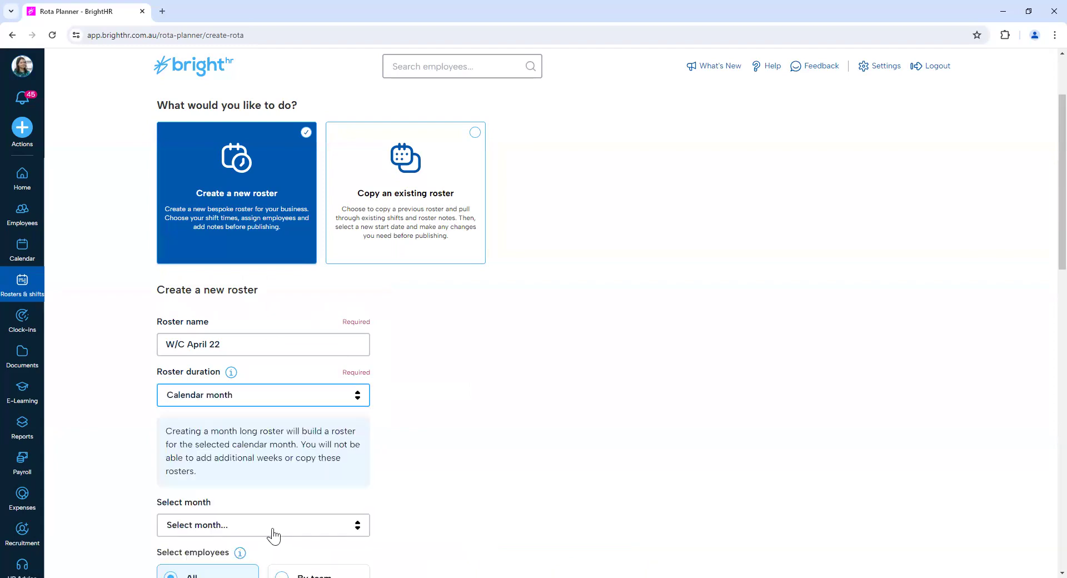
Set the roster duration to 7 days and the start date to 22/04/2024.
{"action": "left_click", "coordinate": [267, 403]}
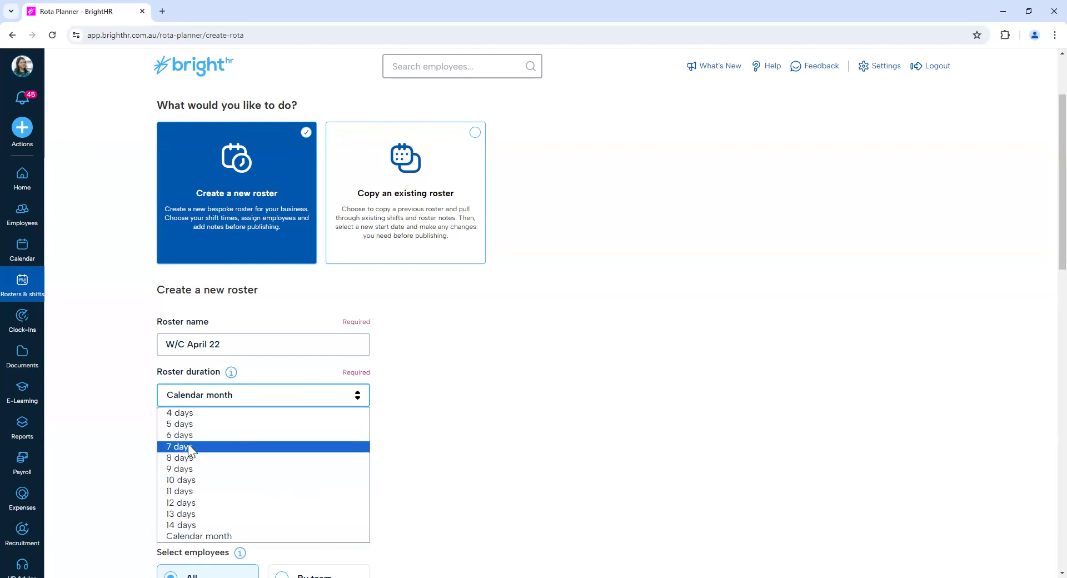
{"action": "left_click", "coordinate": [188, 447]}
{"action": "left_click", "coordinate": [245, 440]}
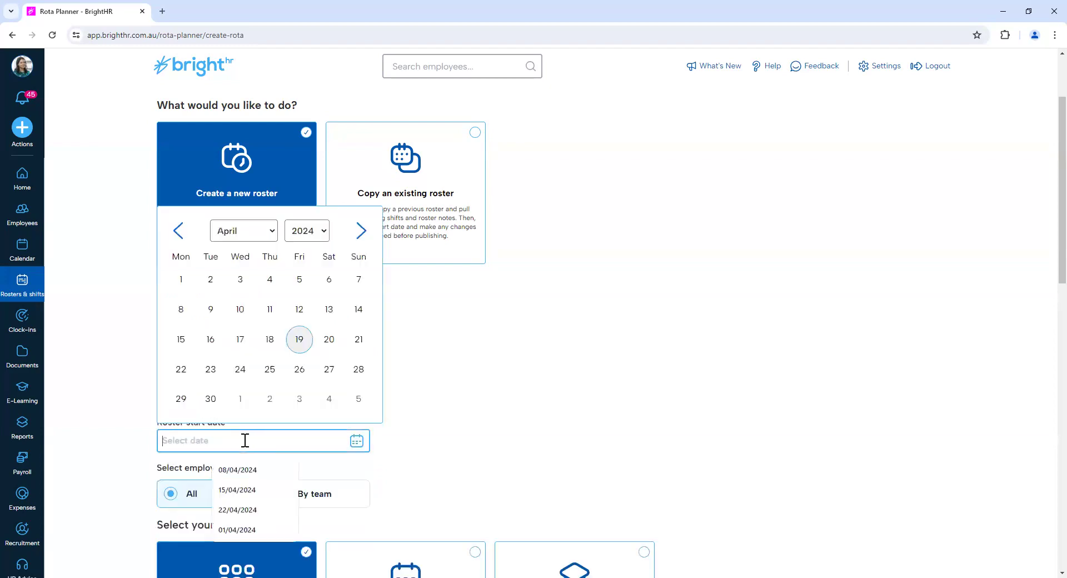
{"action": "left_click", "coordinate": [181, 369]}
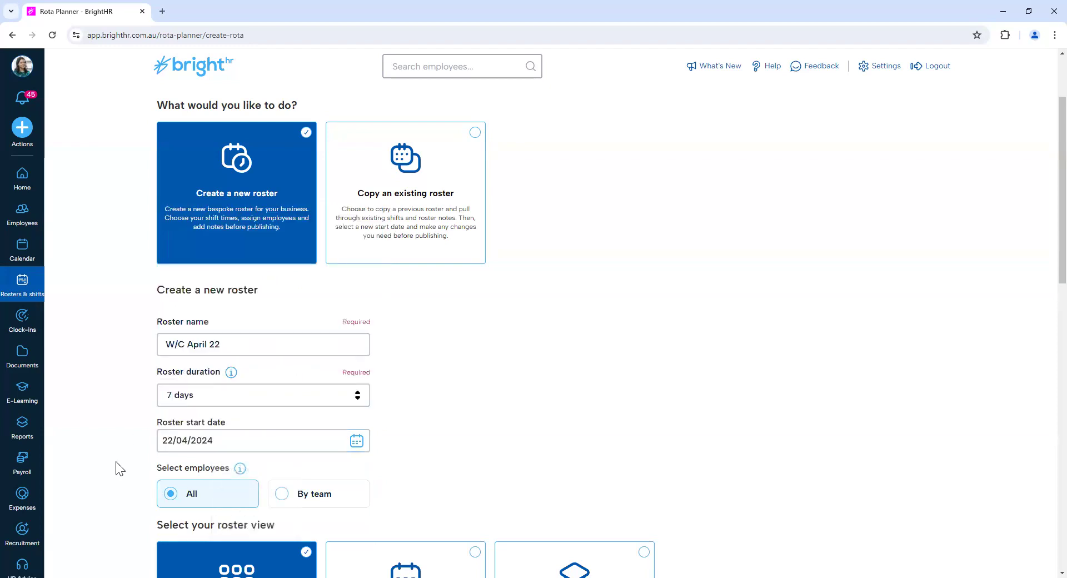
View the teams offered for selecting roster employees by team, and return the employee selection to All.
{"action": "scroll", "coordinate": [115, 461], "scroll_direction": "down", "scroll_amount": 2}
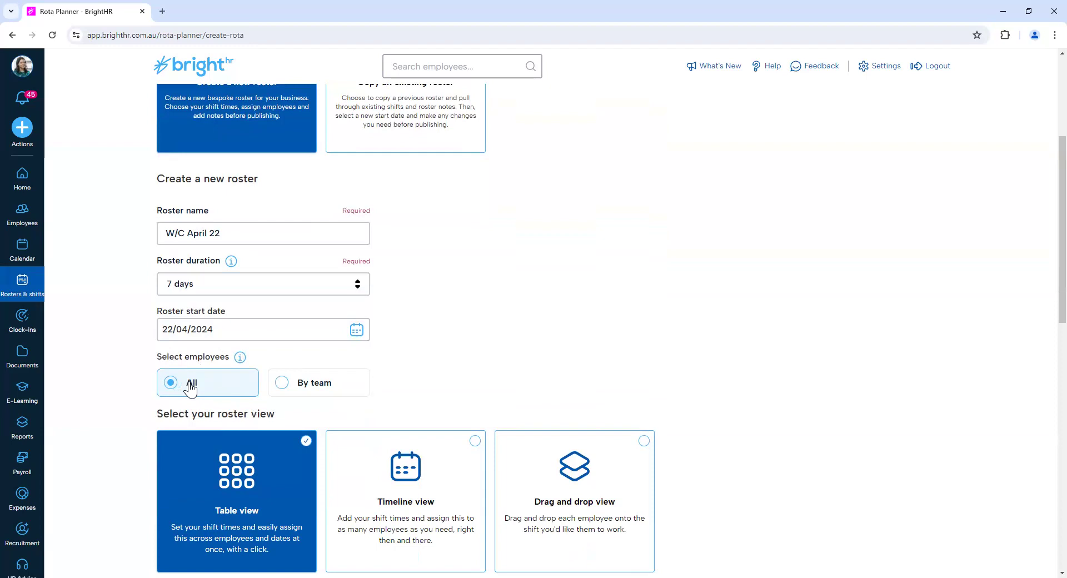
{"action": "left_click", "coordinate": [314, 389]}
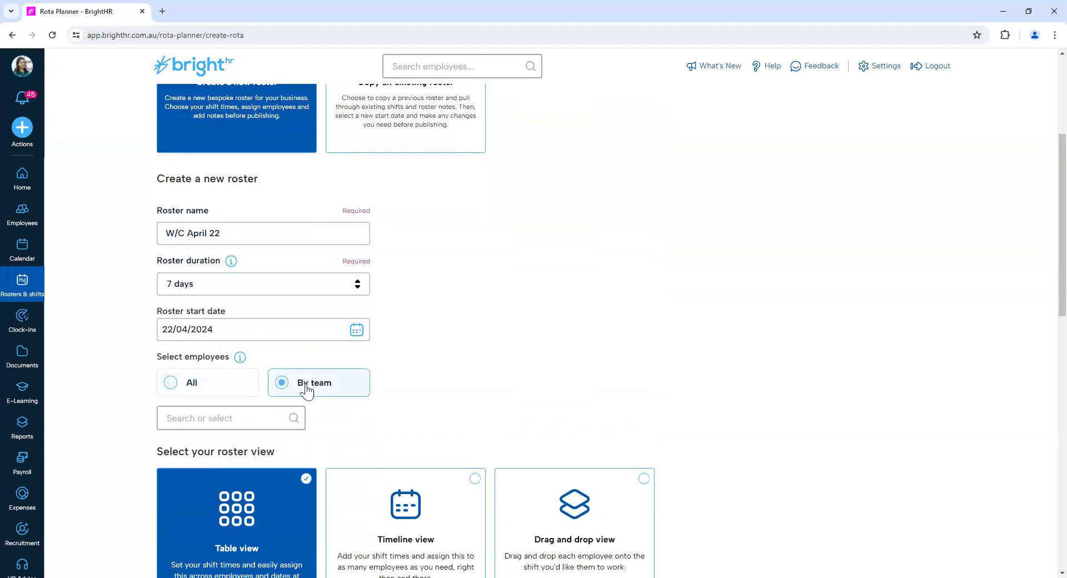
{"action": "left_click", "coordinate": [262, 415]}
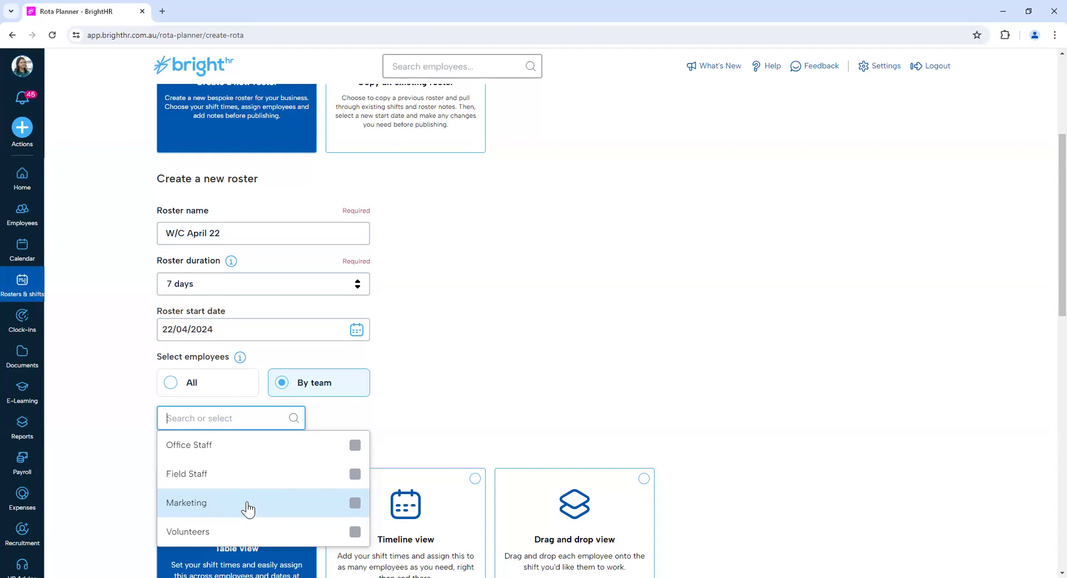
{"action": "left_click", "coordinate": [219, 397]}
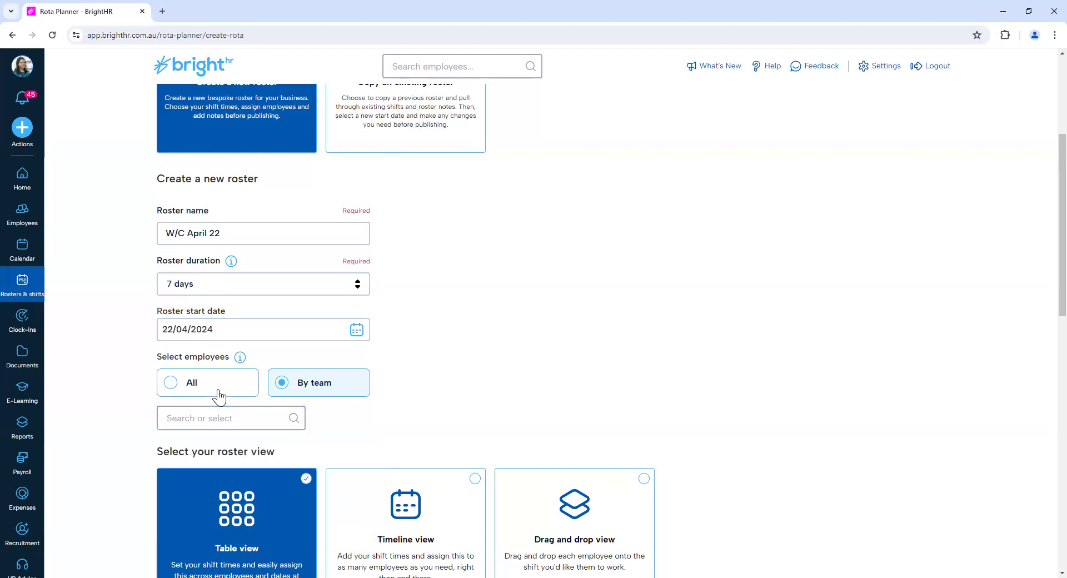
{"action": "left_click", "coordinate": [219, 397]}
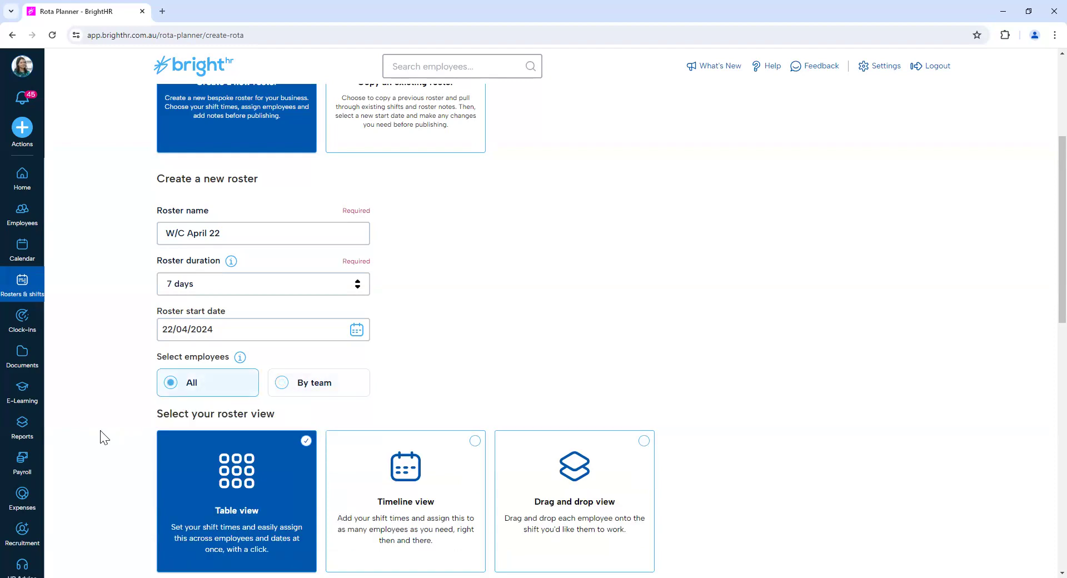
Create the roster in Table view and add the Sales Assistant, Receptionist and Sales Representative from Field Staff.
{"action": "scroll", "coordinate": [104, 438], "scroll_direction": "down", "scroll_amount": 1}
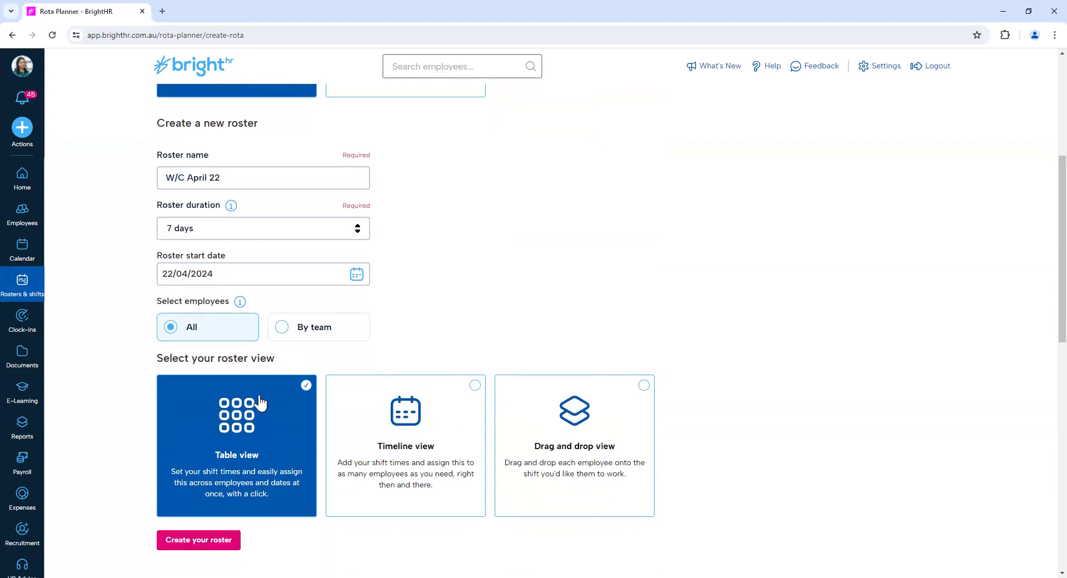
{"action": "left_click", "coordinate": [185, 543]}
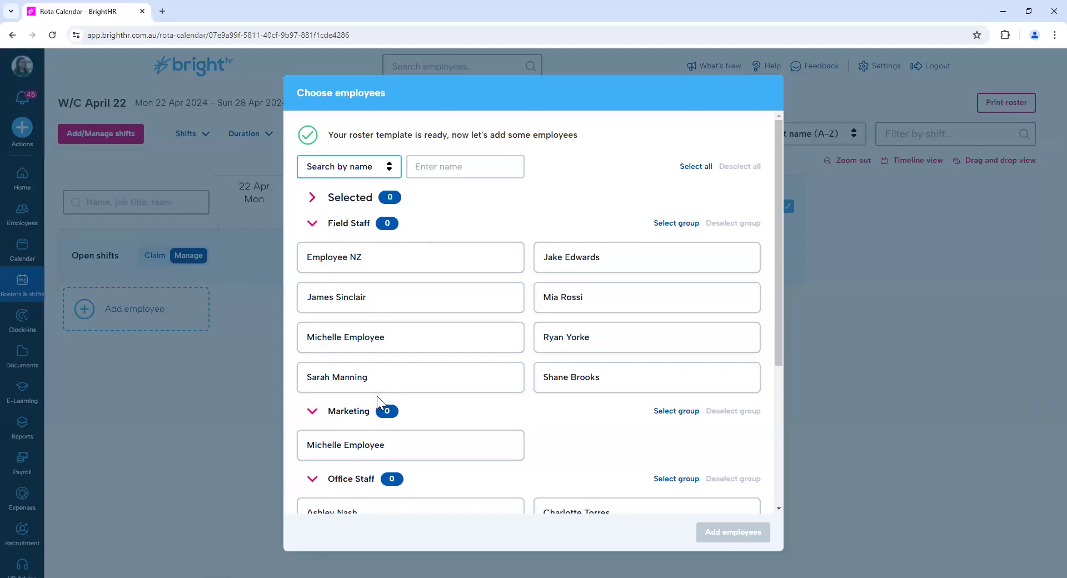
{"action": "left_click", "coordinate": [389, 166]}
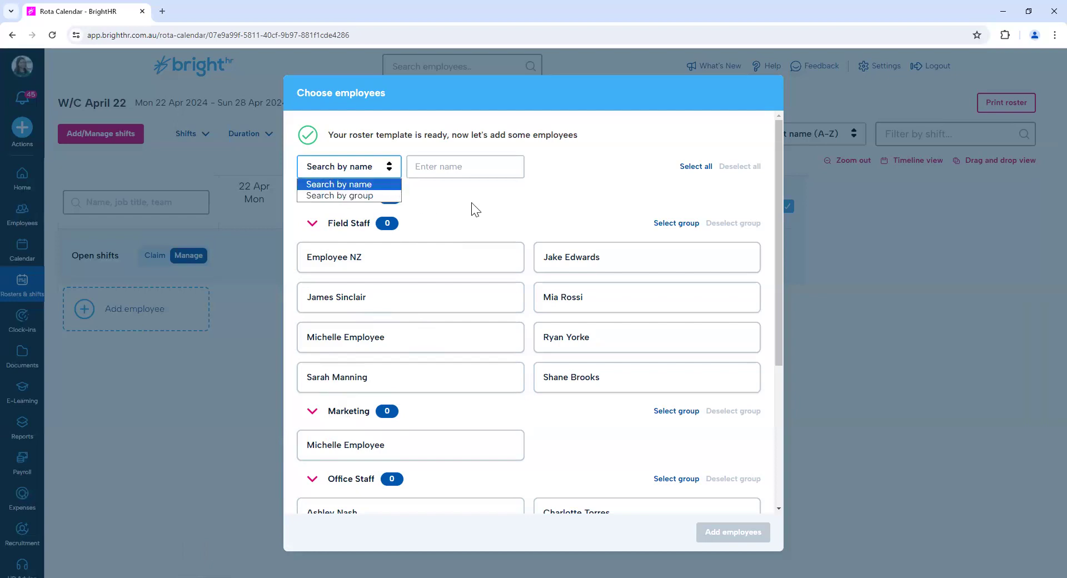
{"action": "left_click", "coordinate": [543, 301]}
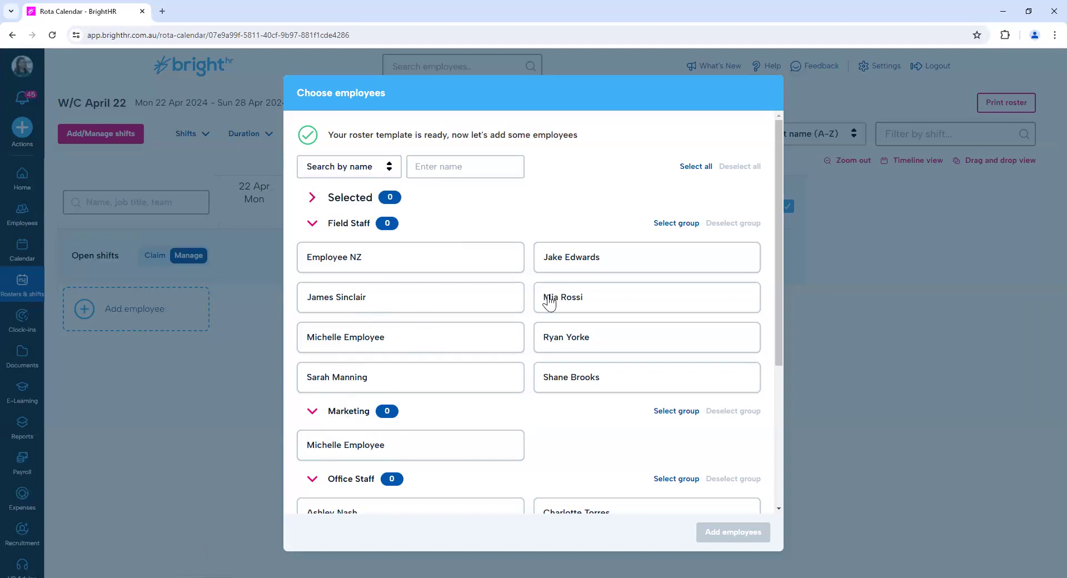
{"action": "left_click", "coordinate": [548, 303]}
{"action": "left_click", "coordinate": [477, 346]}
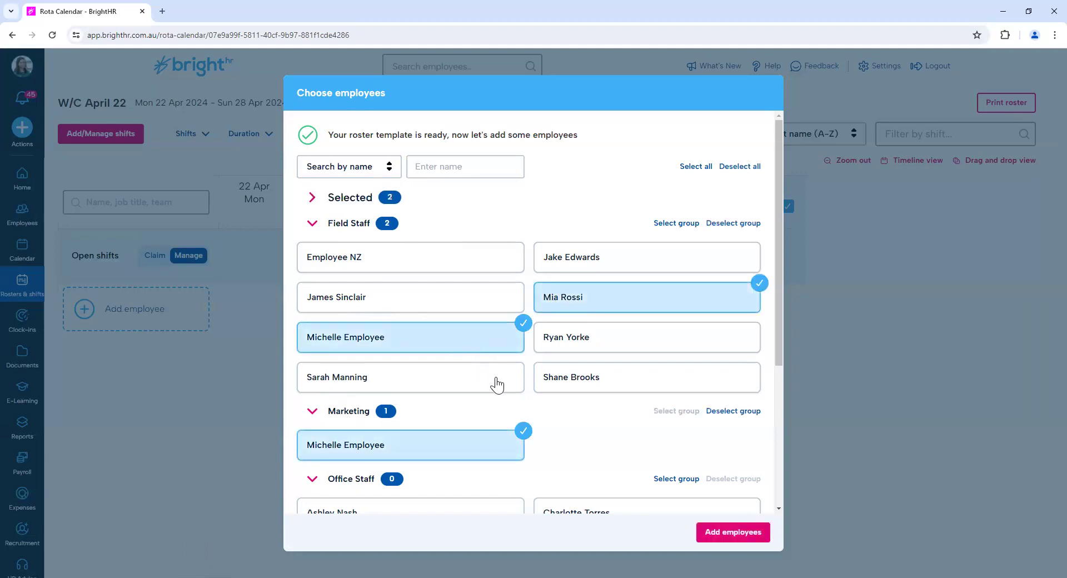
{"action": "left_click", "coordinate": [495, 380]}
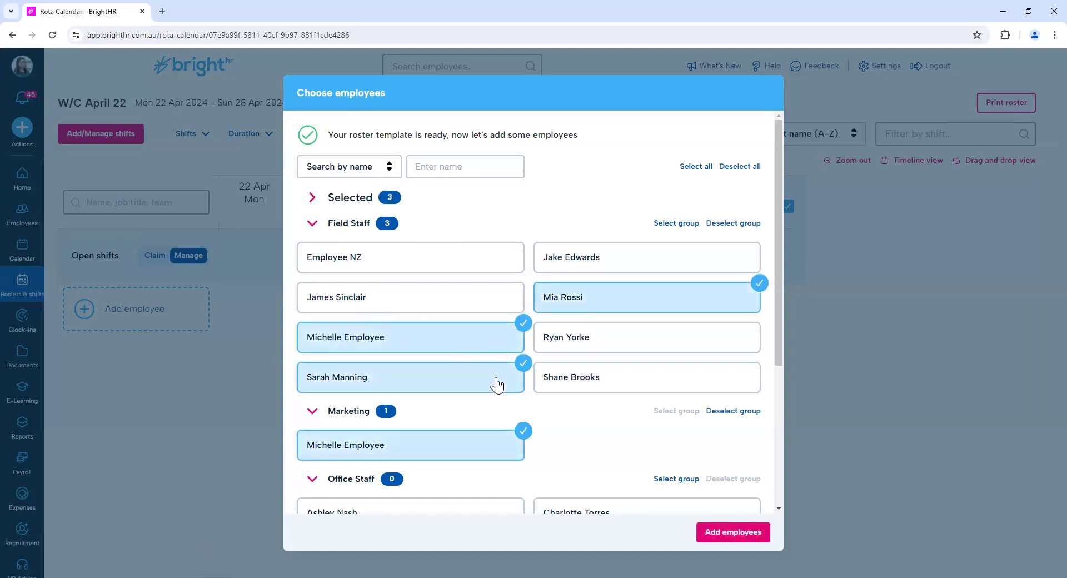
{"action": "left_click", "coordinate": [725, 534]}
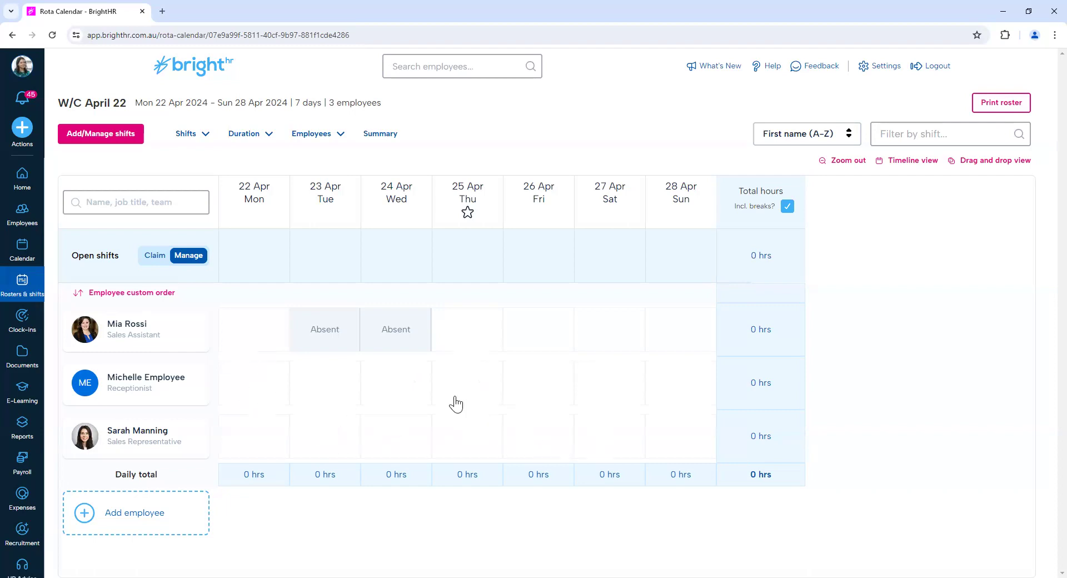
Start a new shift for the Receptionist on Mon 22 Apr and set its start time to 08:00.
{"action": "mouse_move", "coordinate": [339, 342]}
{"action": "left_click", "coordinate": [265, 376]}
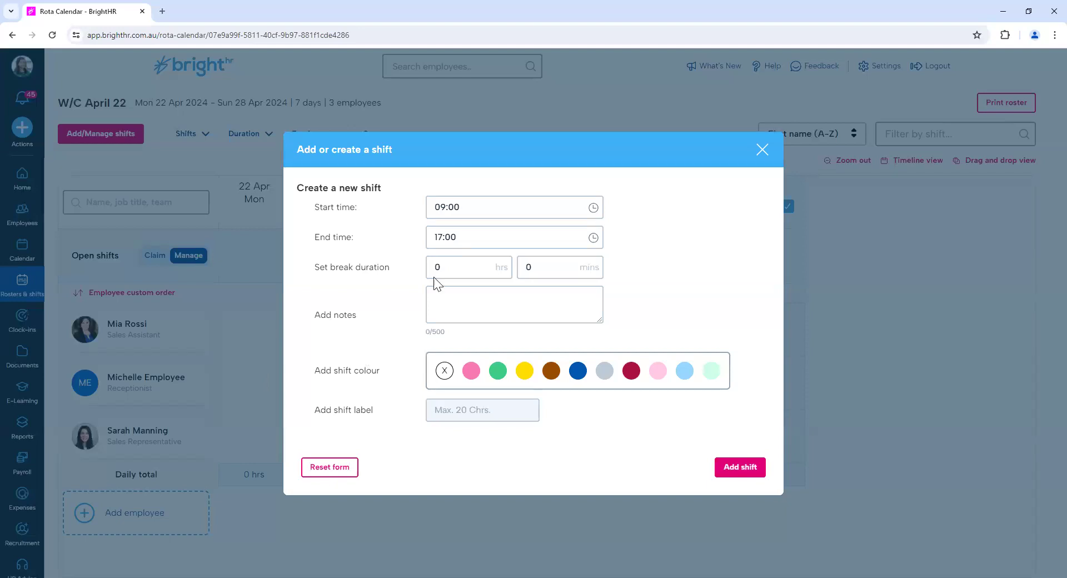
{"action": "left_click", "coordinate": [594, 209]}
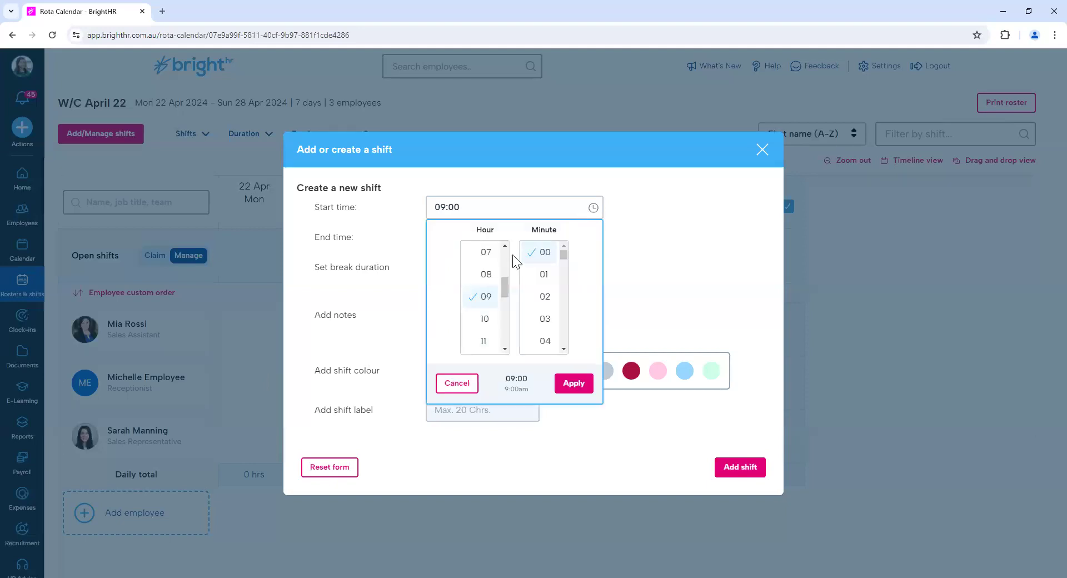
{"action": "left_click", "coordinate": [487, 278]}
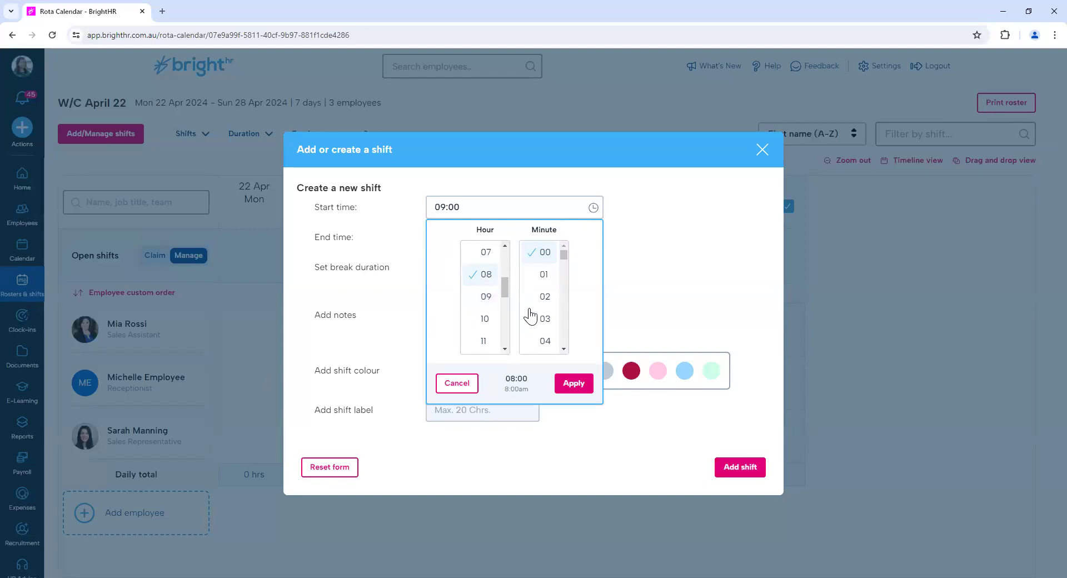
{"action": "left_click", "coordinate": [578, 384]}
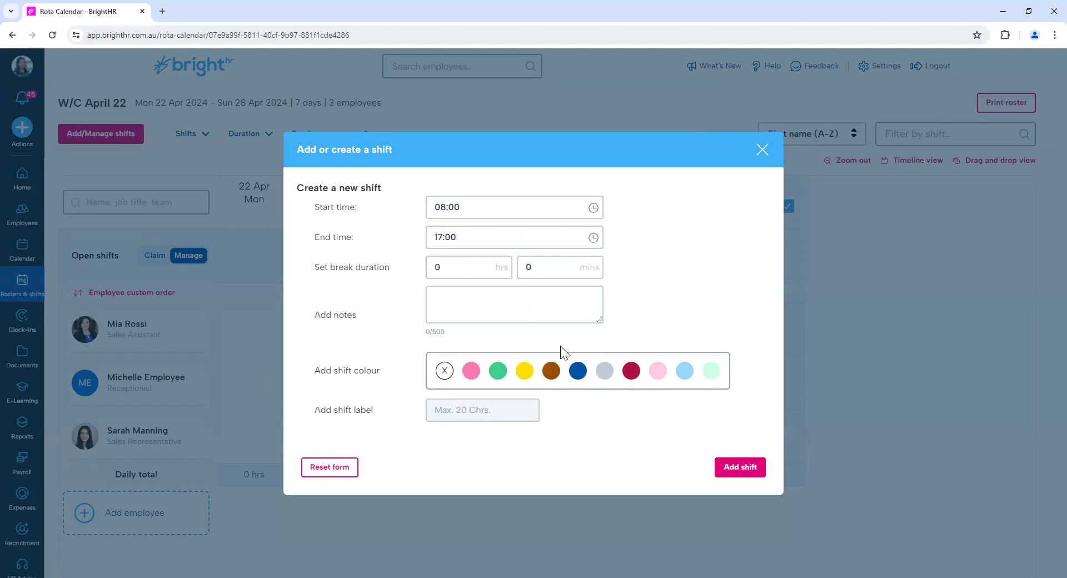
Set the Receptionist's new shift to end at 16:30 with a 30-minute break.
{"action": "left_click_drag", "start_coordinate": [444, 241], "coordinate": [451, 237]}
{"action": "type", "text": "6:3"}
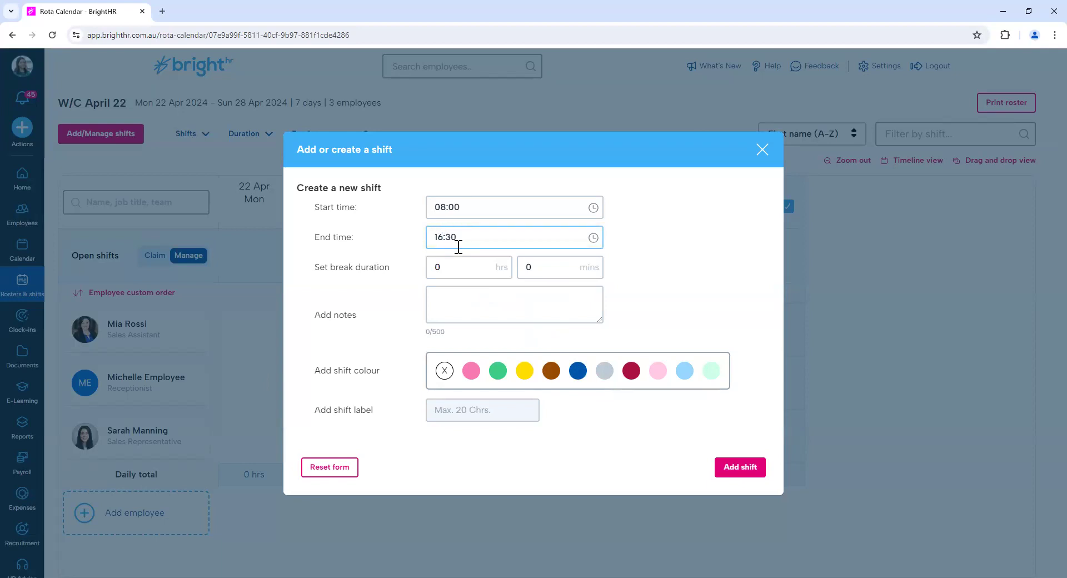
{"action": "left_click", "coordinate": [520, 270]}
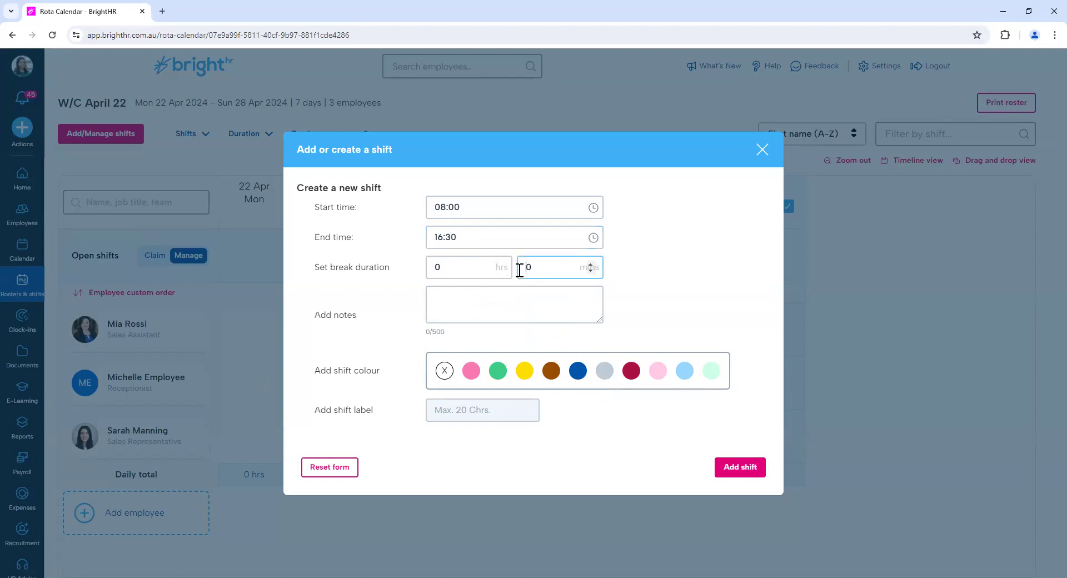
{"action": "type", "text": "3"}
Enter "locations, tasks, contact details" as the notes for the new shift.
{"action": "left_click", "coordinate": [521, 293]}
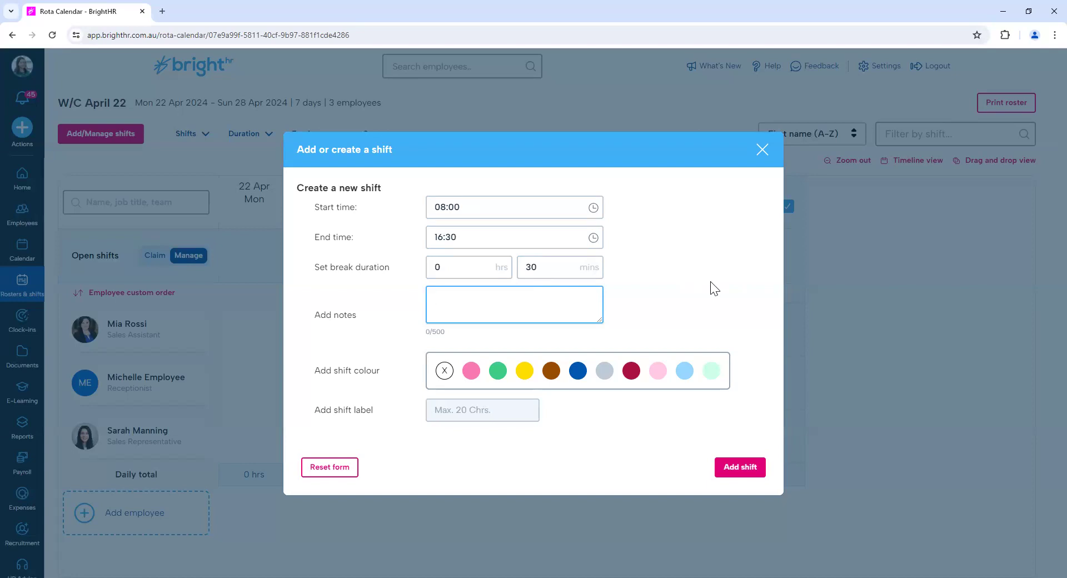
{"action": "type", "text": "locations, tasks, contact details"}
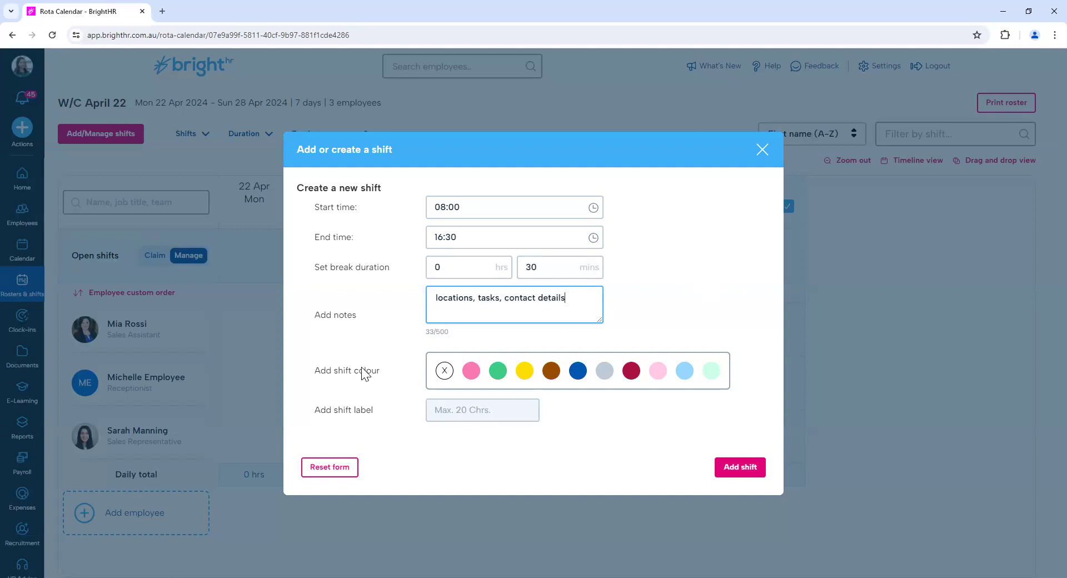
Give the shift the pink colour and the label Office, and add it to the roster.
{"action": "left_click", "coordinate": [471, 376]}
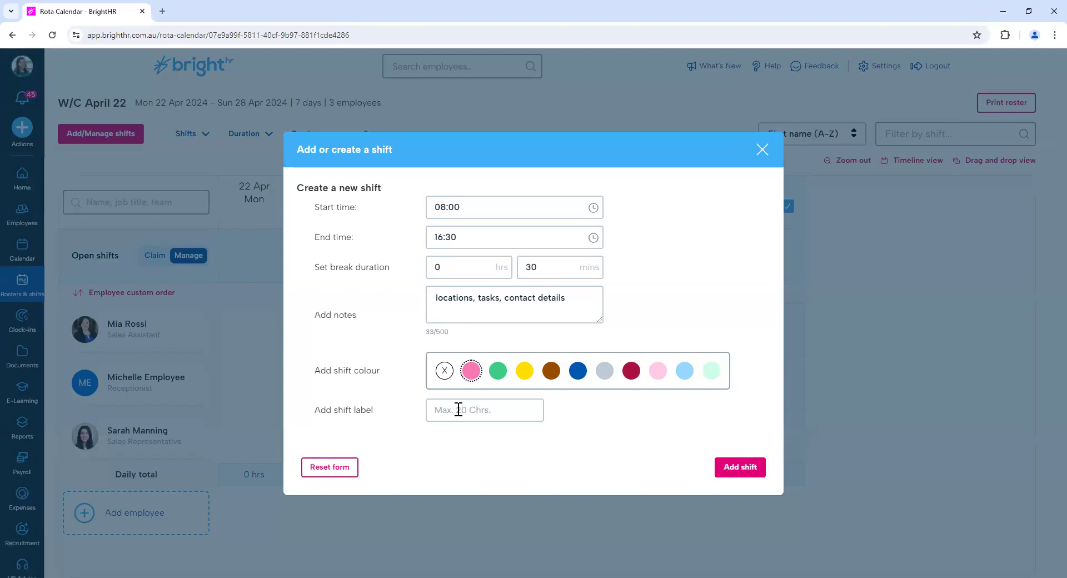
{"action": "left_click", "coordinate": [459, 409]}
{"action": "type", "text": "Office"}
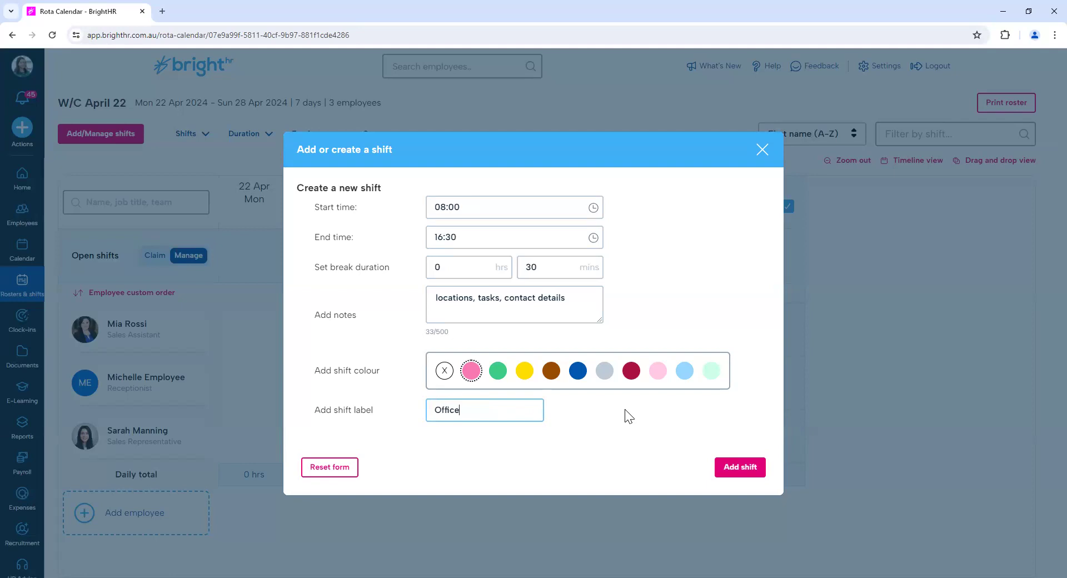
{"action": "left_click", "coordinate": [762, 474]}
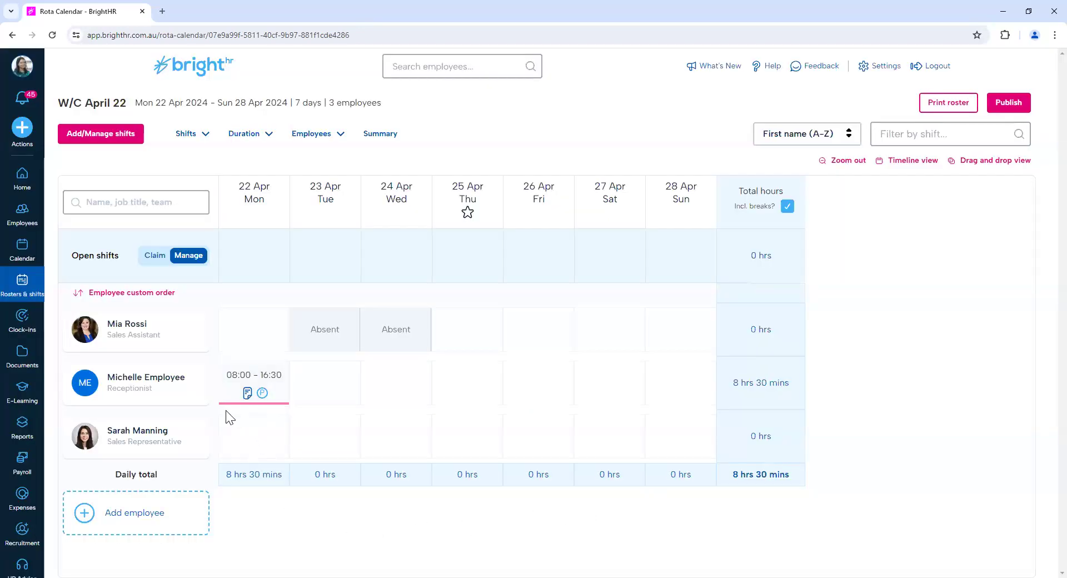
Assign the existing Office shift to the Receptionist on 26 Apr, Sales Representative on 24 Apr and Sales Assistant on 25 Apr, then deselect it.
{"action": "mouse_move", "coordinate": [258, 401]}
{"action": "left_click", "coordinate": [124, 146]}
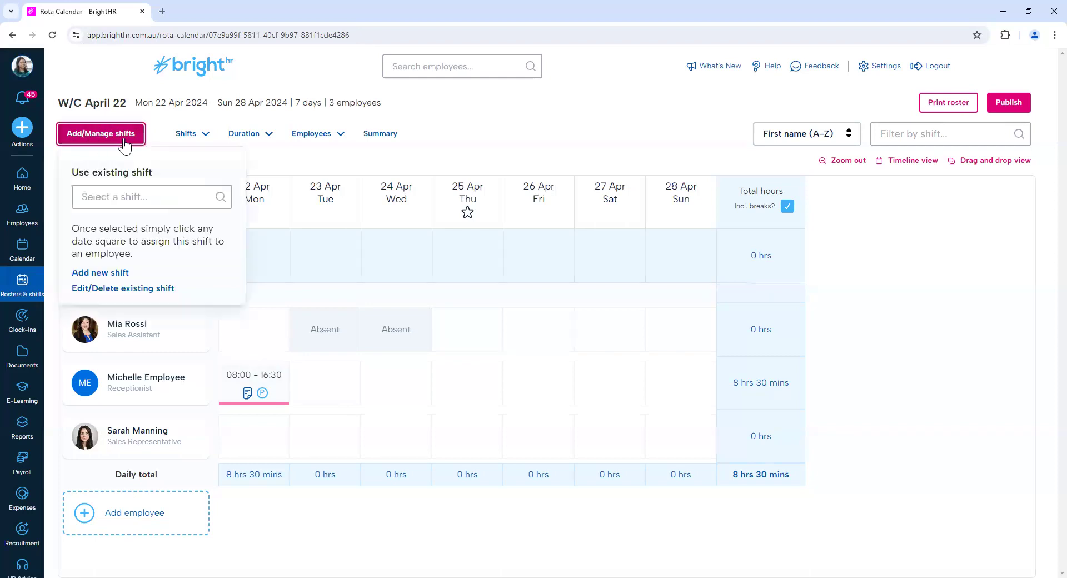
{"action": "left_click", "coordinate": [127, 196]}
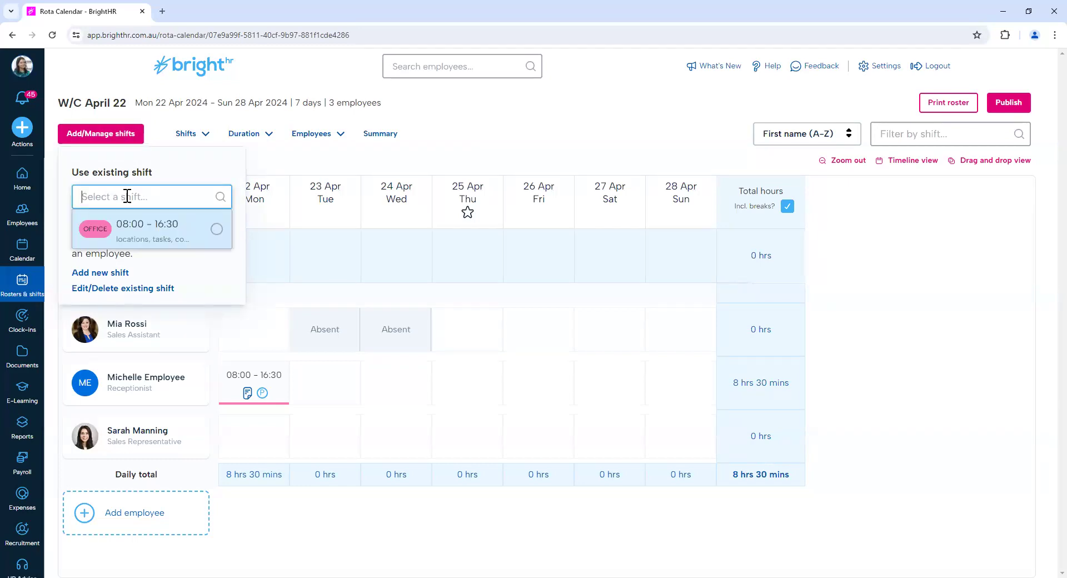
{"action": "left_click", "coordinate": [132, 233]}
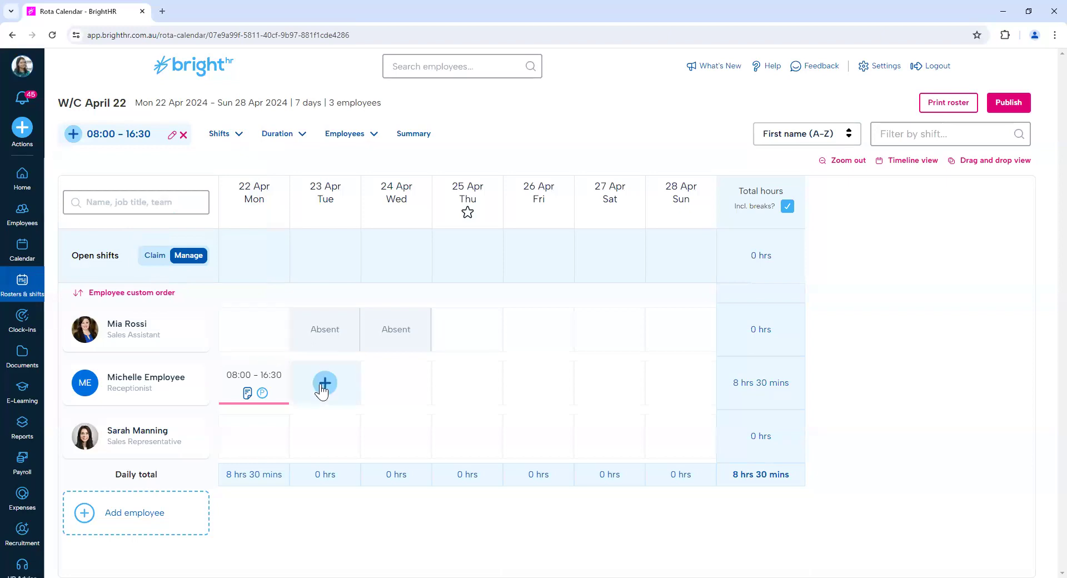
{"action": "left_click", "coordinate": [532, 383]}
{"action": "left_click", "coordinate": [403, 442]}
{"action": "left_click", "coordinate": [473, 342]}
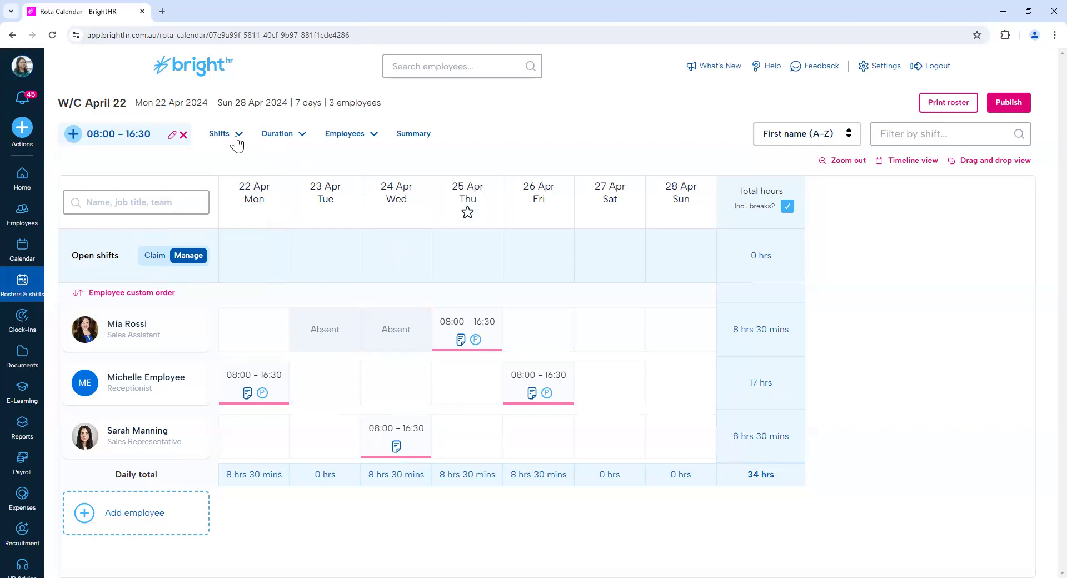
{"action": "left_click", "coordinate": [182, 135]}
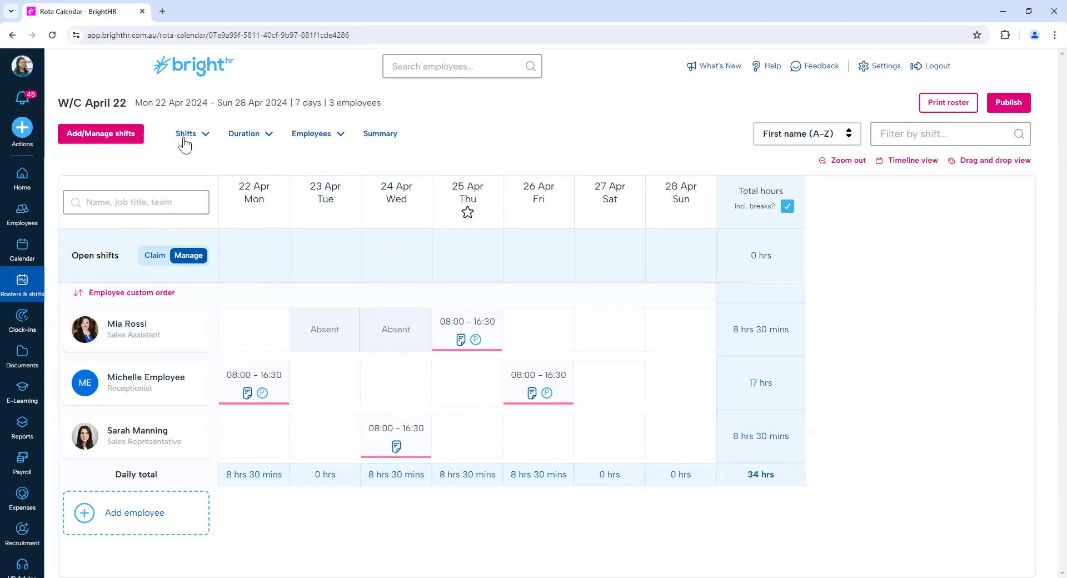
Start a new 09:00–17:00 shift for the Receptionist on Tue 23 Apr with a 30-minute break and the note "notes".
{"action": "left_click", "coordinate": [107, 137]}
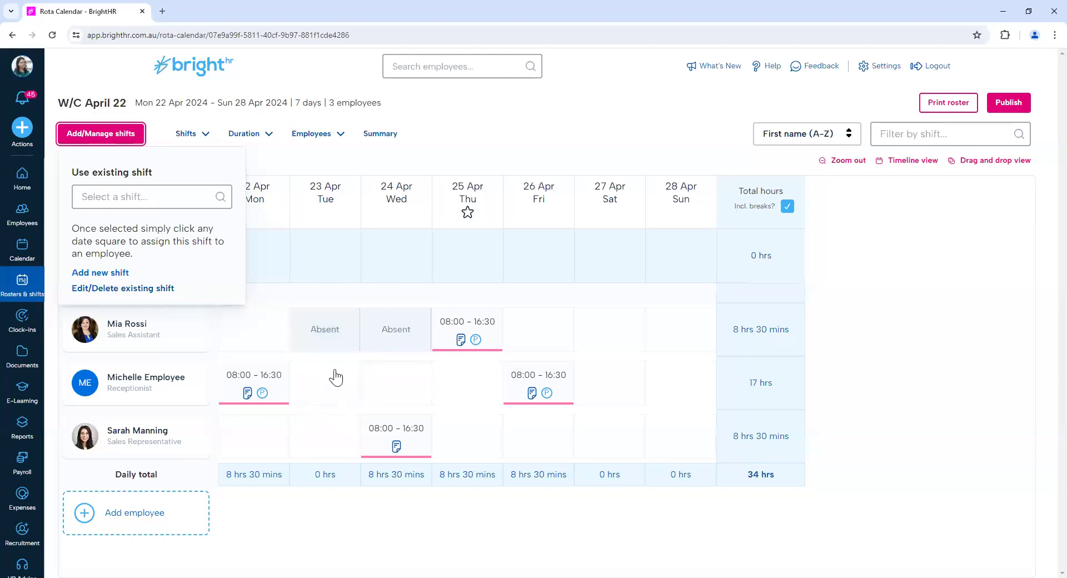
{"action": "left_click", "coordinate": [331, 397]}
{"action": "left_click", "coordinate": [330, 395]}
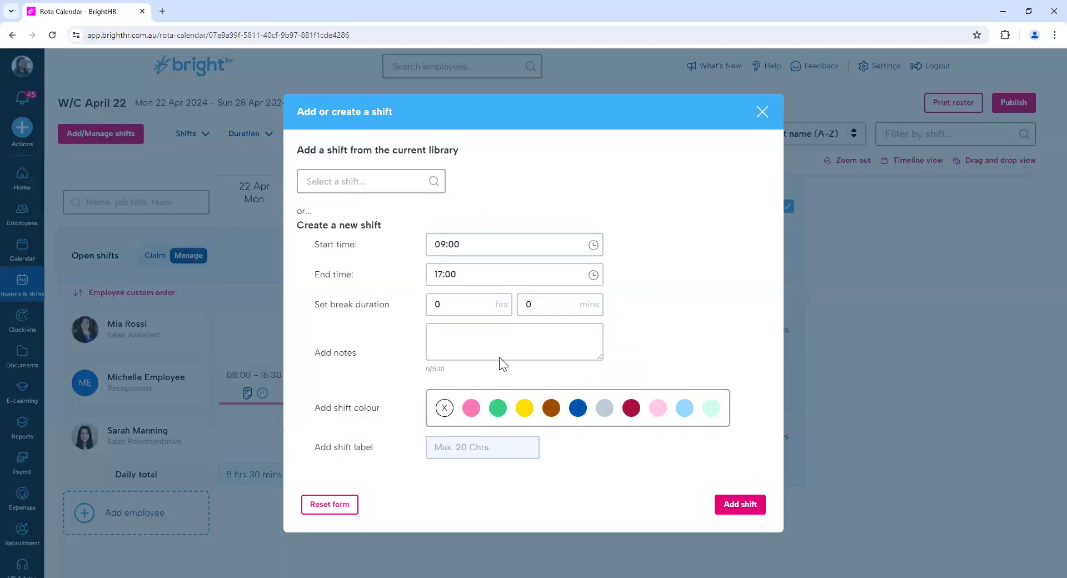
{"action": "left_click", "coordinate": [524, 305]}
{"action": "type", "text": "30"}
{"action": "left_click", "coordinate": [524, 332]}
{"action": "type", "text": "notes"}
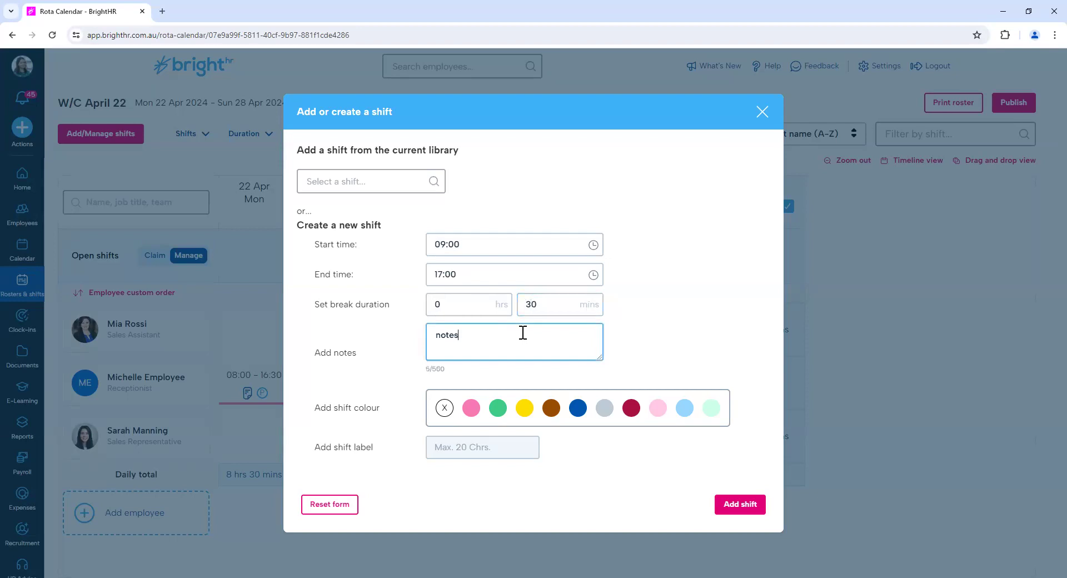
Give the Receptionist's new shift the green colour and the label WFH, and add it to the roster.
{"action": "left_click", "coordinate": [498, 408]}
{"action": "left_click", "coordinate": [502, 447]}
{"action": "type", "text": "WFH"}
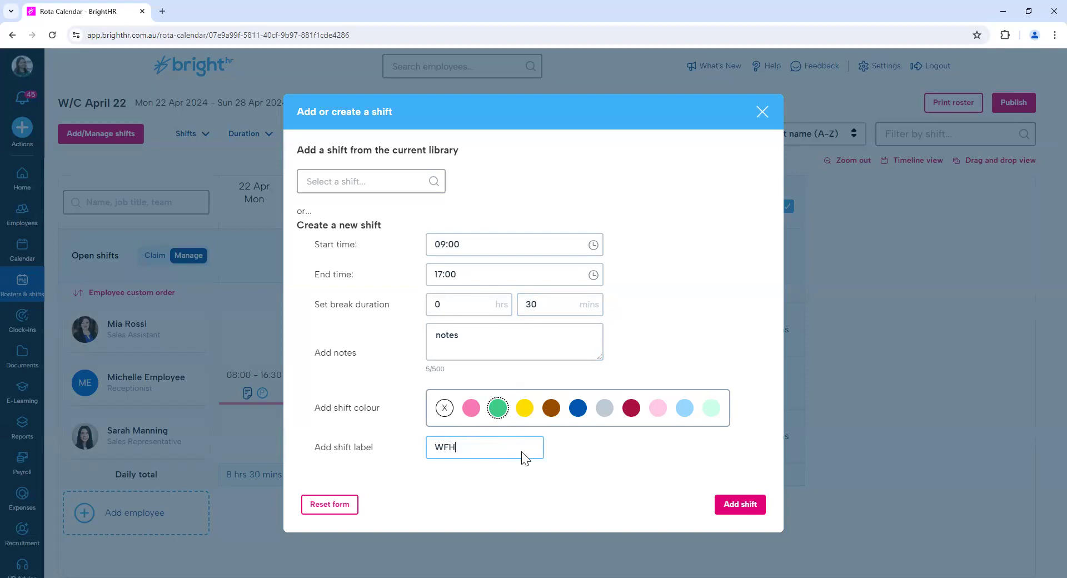
{"action": "left_click", "coordinate": [726, 513]}
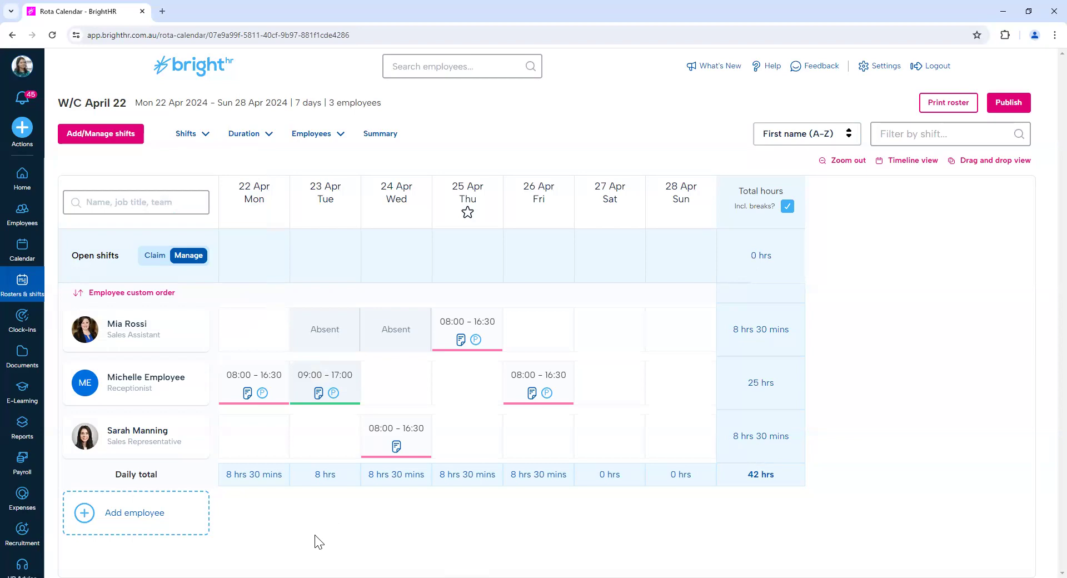
Assign the existing WFH shift to the Sales Representative on 22 and 25 Apr and to the Receptionist on 27 Apr.
{"action": "left_click", "coordinate": [100, 136]}
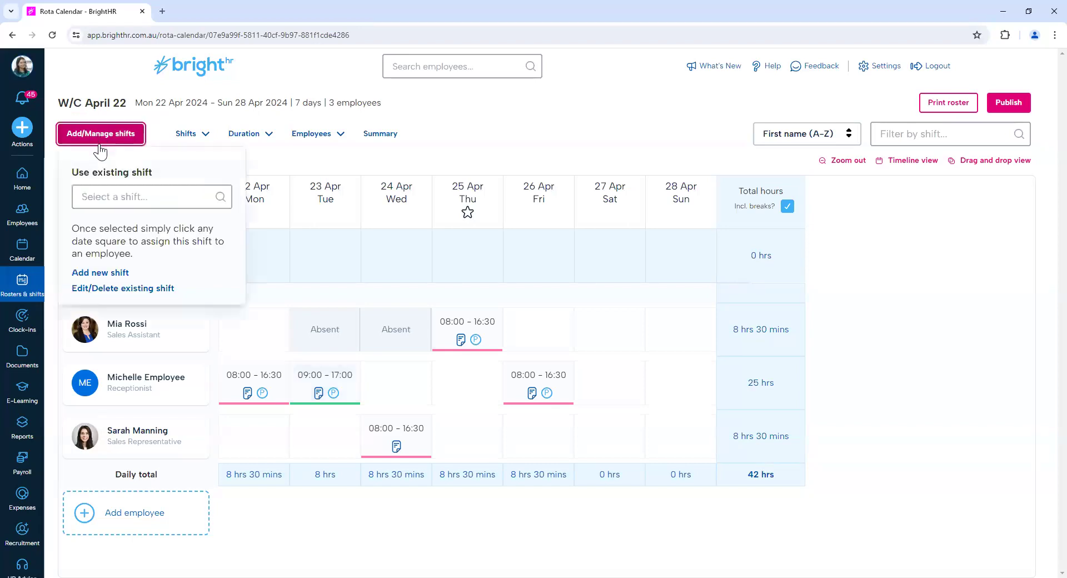
{"action": "left_click", "coordinate": [103, 196]}
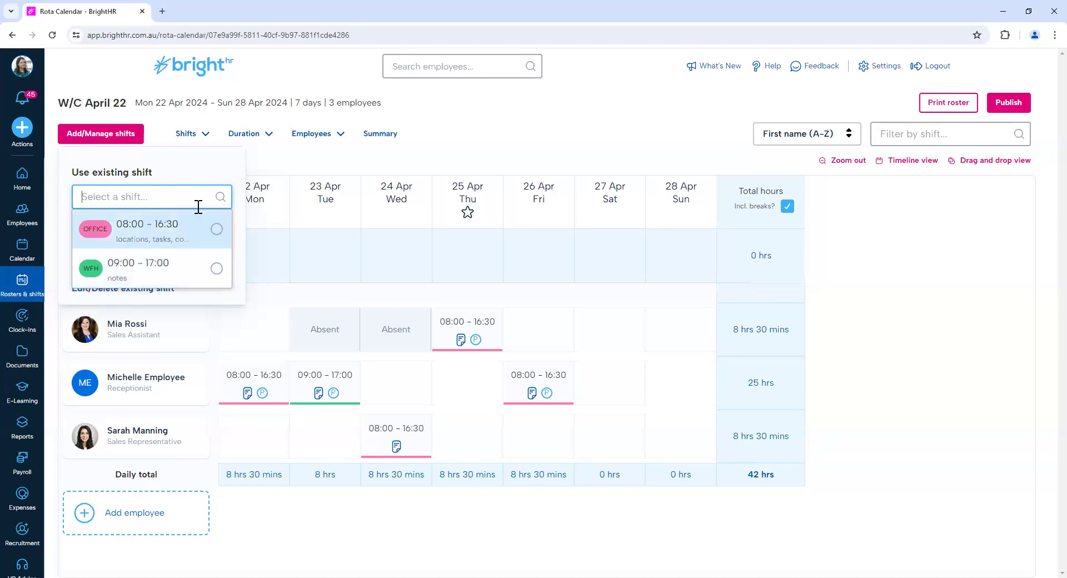
{"action": "left_click", "coordinate": [210, 264]}
{"action": "left_click", "coordinate": [468, 437]}
{"action": "left_click", "coordinate": [592, 387]}
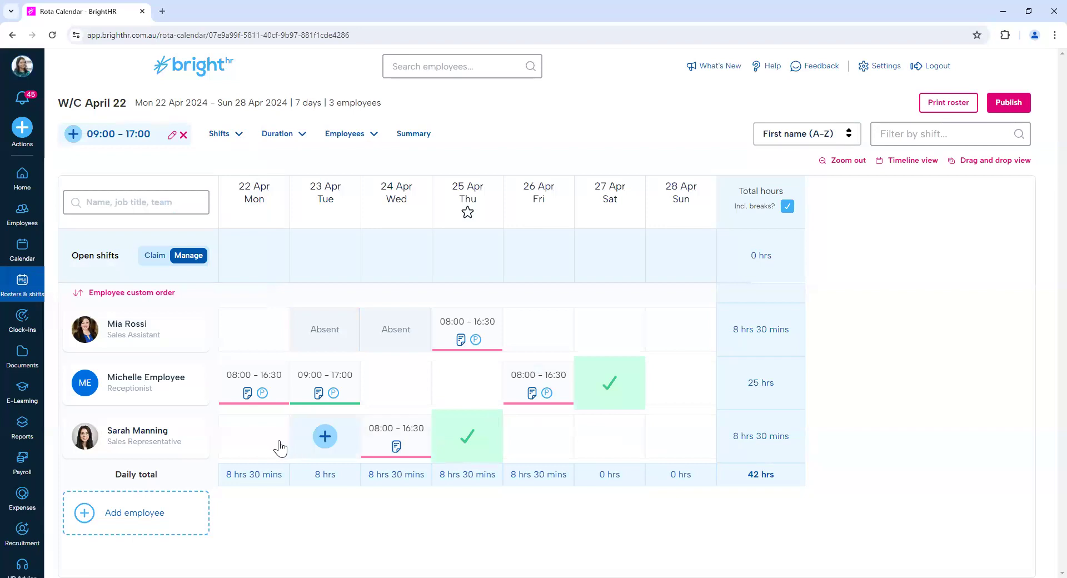
{"action": "left_click", "coordinate": [273, 444]}
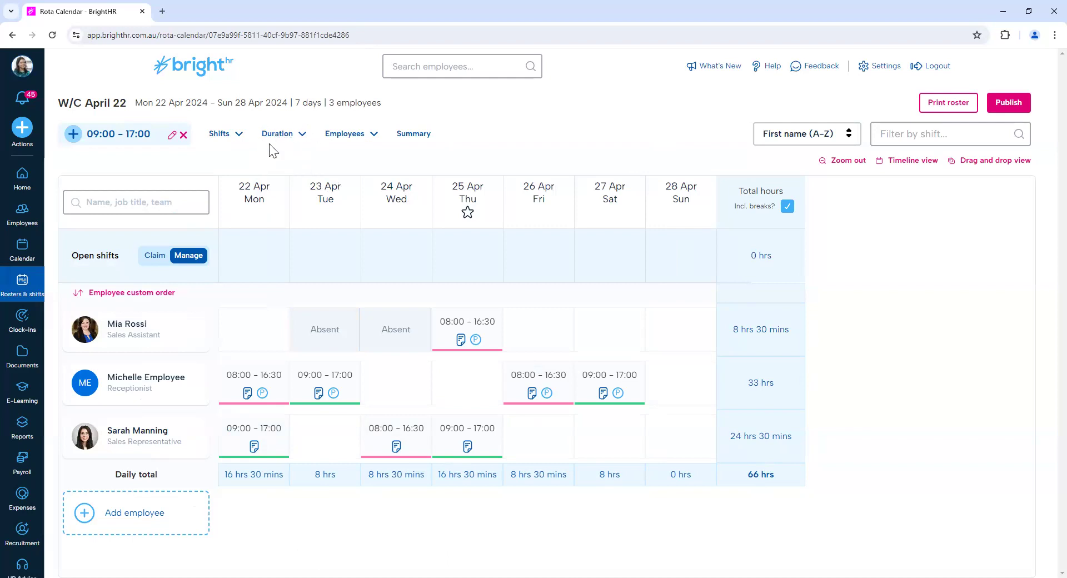
Copy the week to the end of the existing roster, including shifts, notes and open shifts.
{"action": "left_click", "coordinate": [305, 135]}
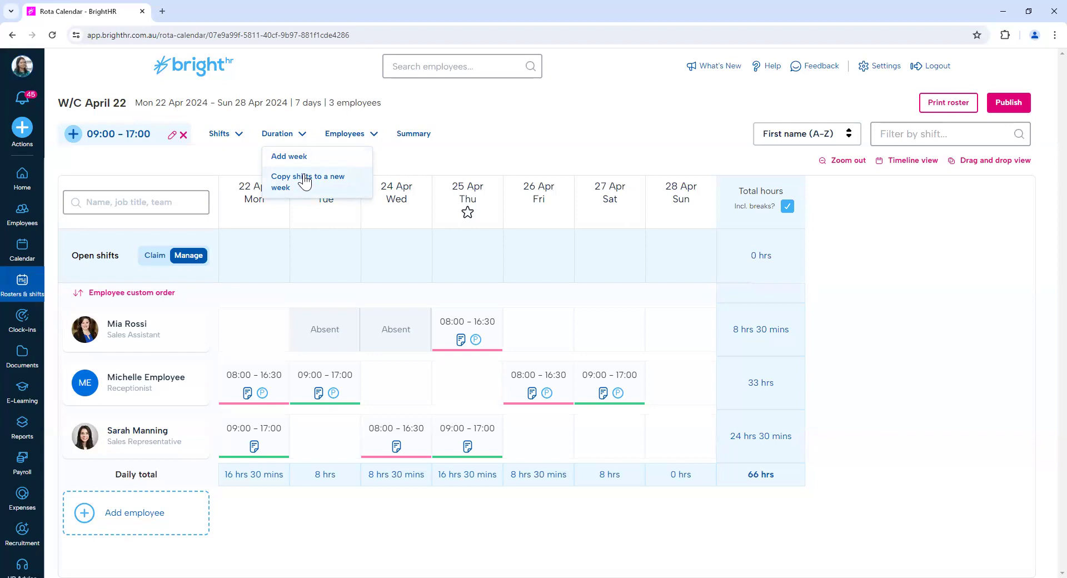
{"action": "left_click", "coordinate": [302, 167]}
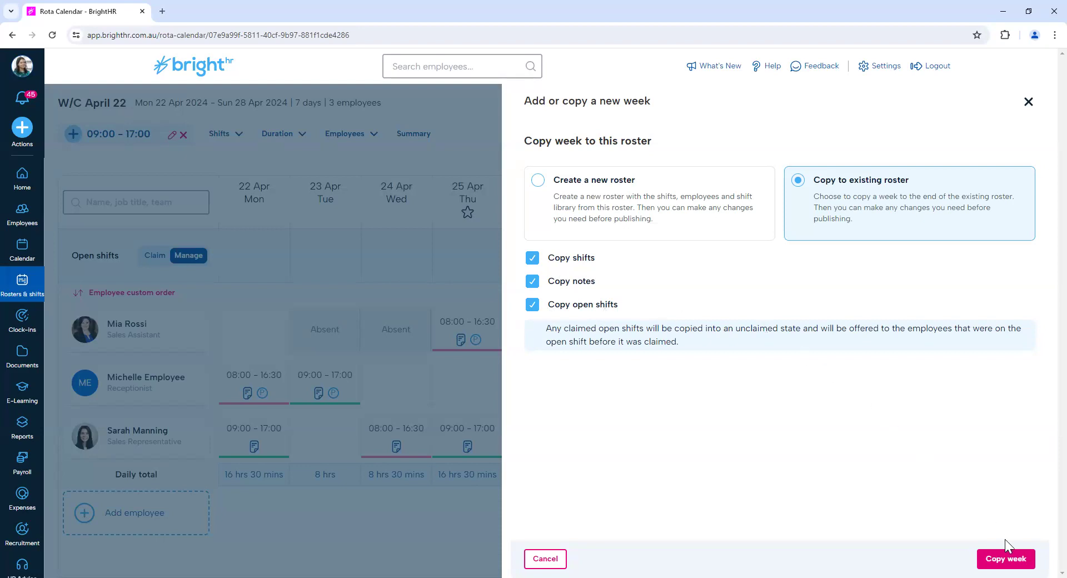
{"action": "left_click", "coordinate": [1007, 558]}
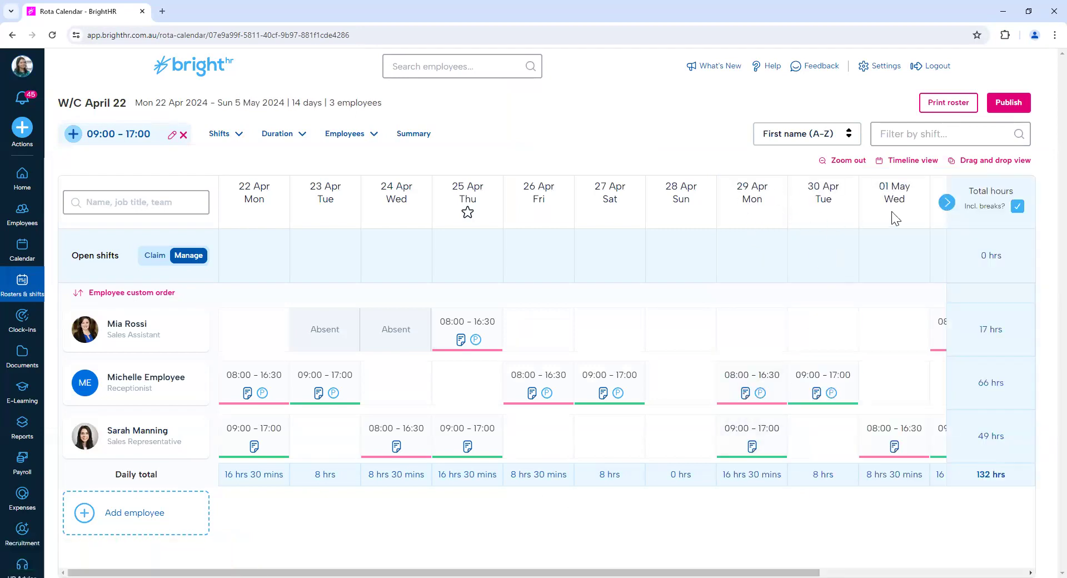
Examine the copied shifts in the added week and the details of the Receptionist's Fri 3 May shift.
{"action": "left_click", "coordinate": [947, 204]}
{"action": "left_click", "coordinate": [947, 205]}
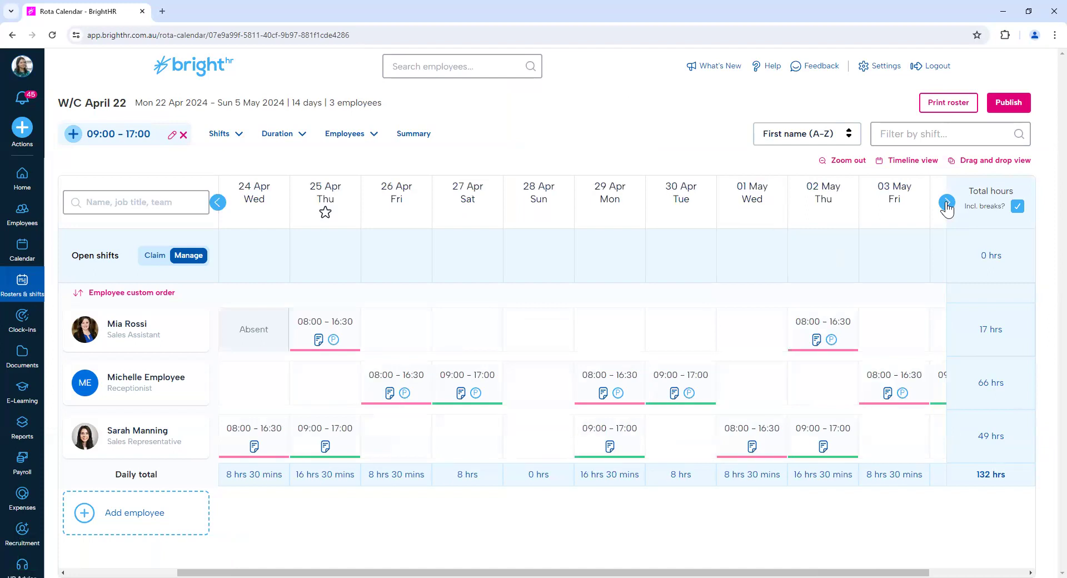
{"action": "left_click", "coordinate": [947, 205]}
{"action": "left_click", "coordinate": [947, 205]}
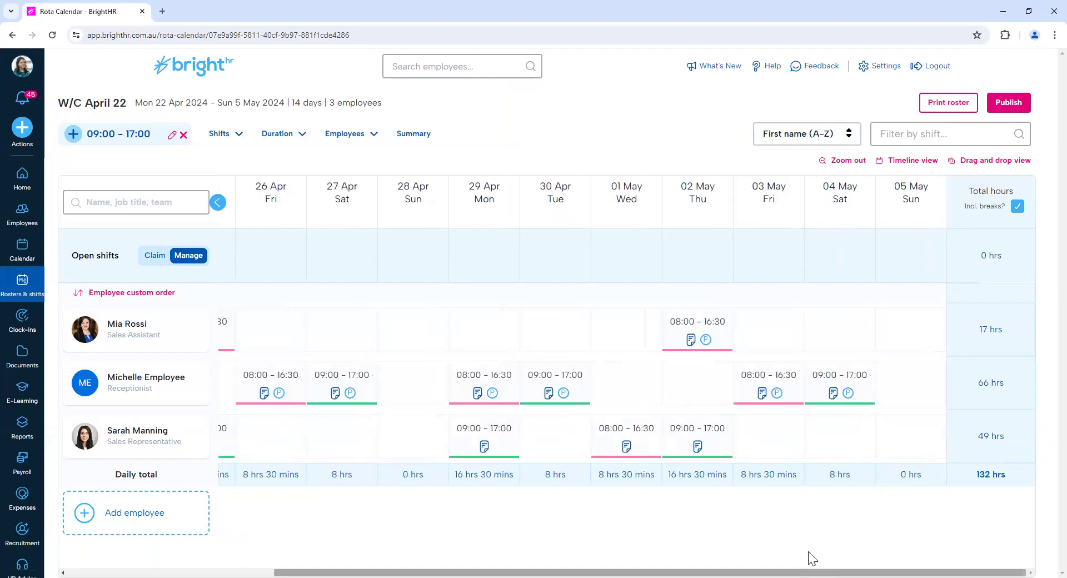
{"action": "scroll", "coordinate": [807, 556], "scroll_direction": "left", "scroll_amount": 3}
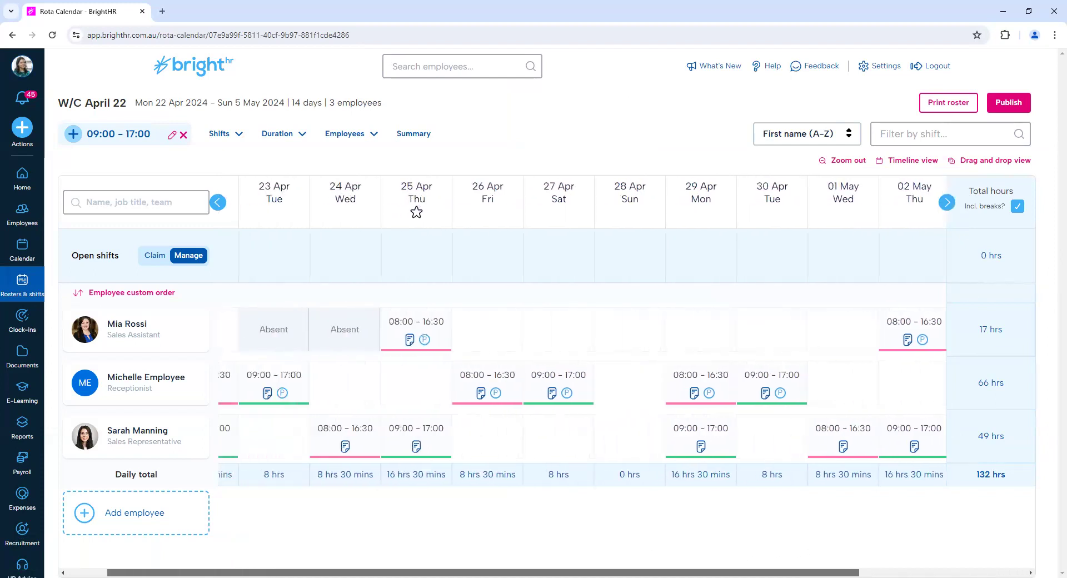
{"action": "left_click_drag", "start_coordinate": [638, 573], "coordinate": [624, 572]}
{"action": "mouse_move", "coordinate": [358, 334]}
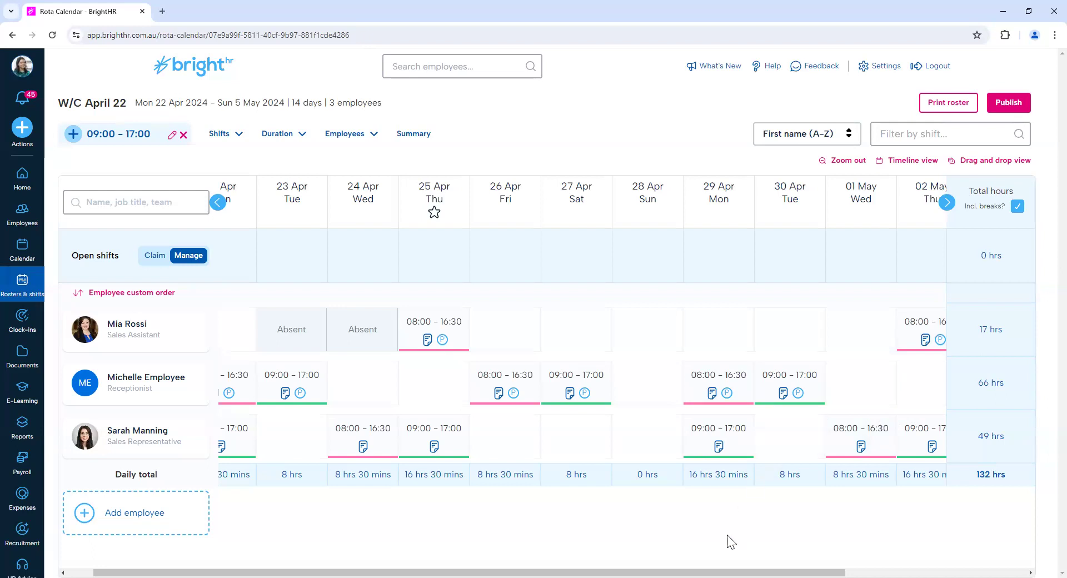
{"action": "left_click_drag", "start_coordinate": [755, 571], "coordinate": [889, 571]}
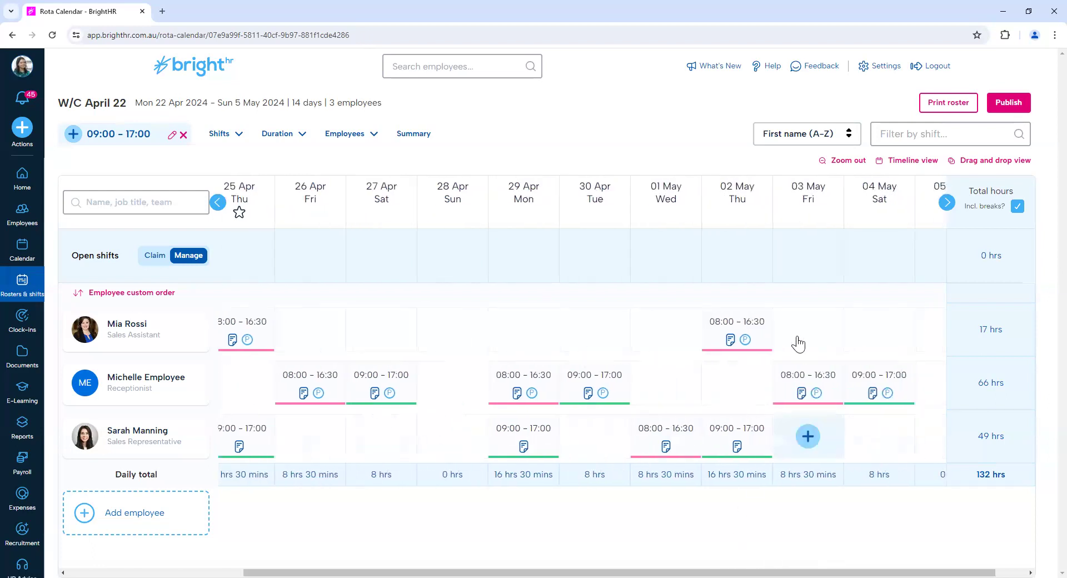
{"action": "mouse_move", "coordinate": [832, 394]}
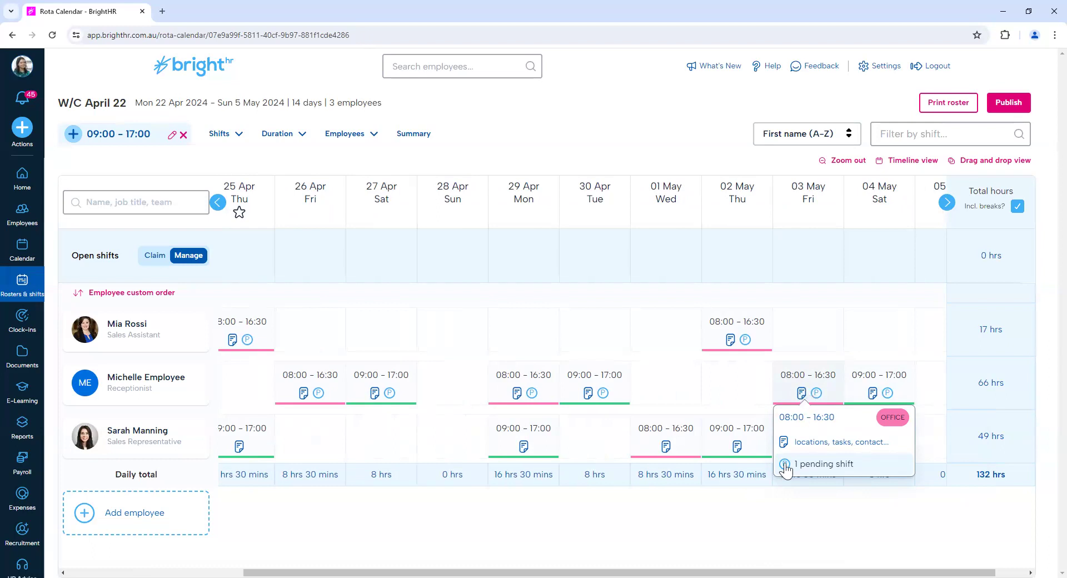
{"action": "scroll", "coordinate": [701, 559], "scroll_direction": "left", "scroll_amount": 1}
{"action": "scroll", "coordinate": [701, 559], "scroll_direction": "left", "scroll_amount": 3}
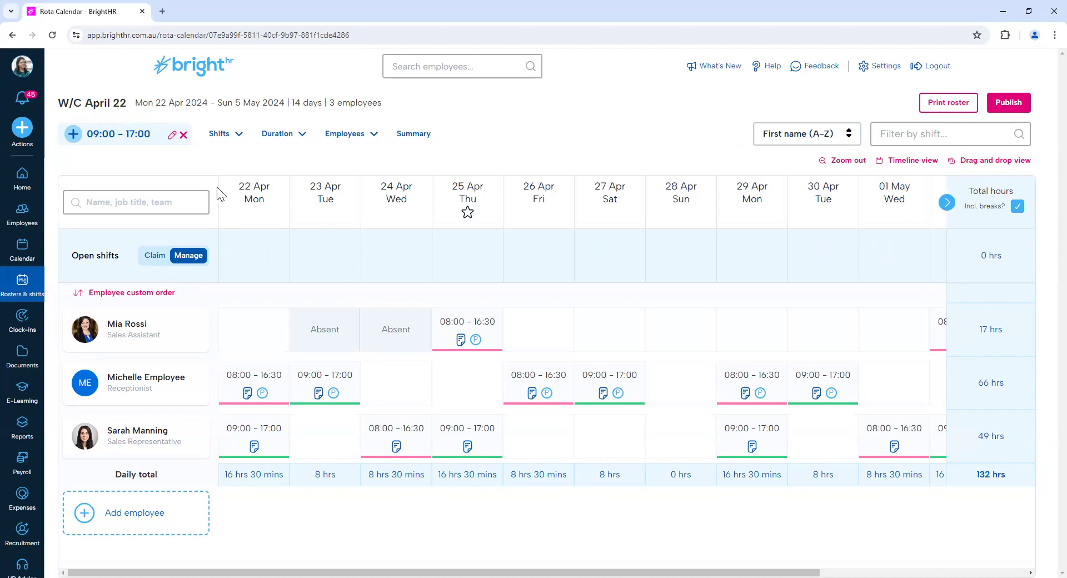
Start an open shift for Sun 28 Apr from the existing WFH 09:00 - 17:00 shift, with 1 shift available.
{"action": "left_click", "coordinate": [184, 135]}
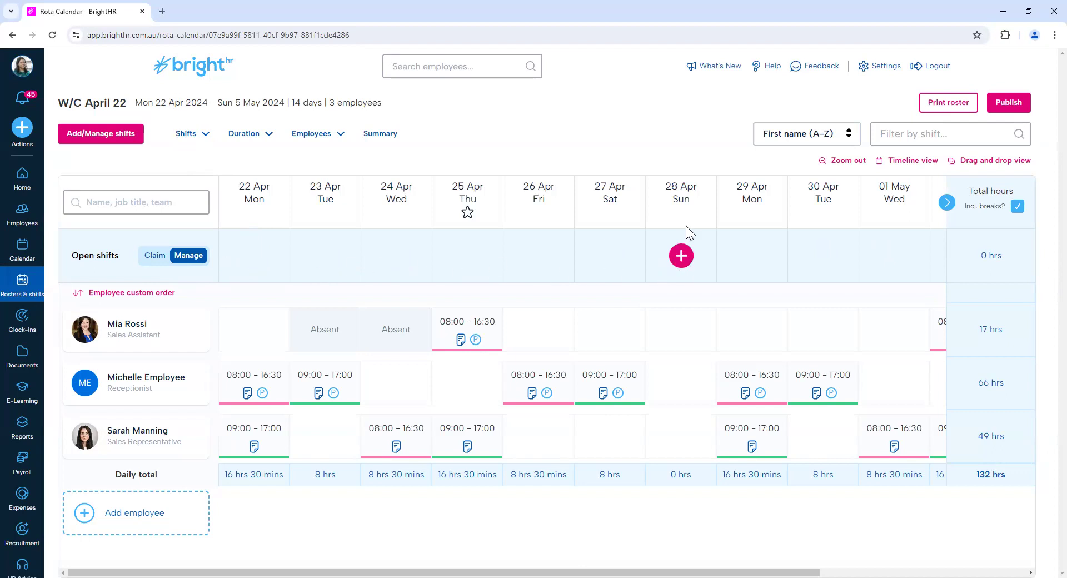
{"action": "left_click", "coordinate": [682, 257]}
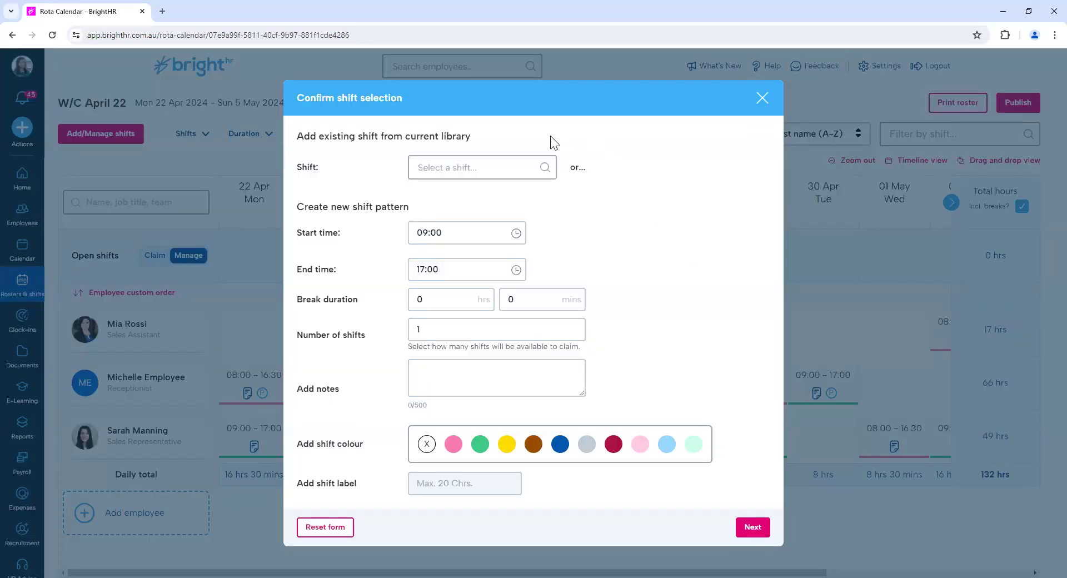
{"action": "left_click", "coordinate": [425, 161]}
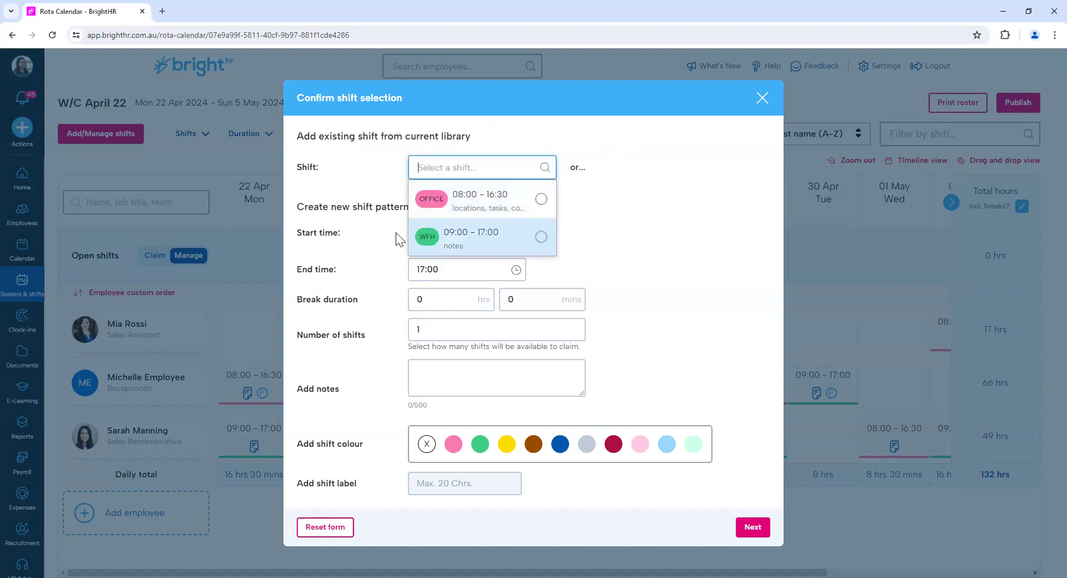
{"action": "left_click", "coordinate": [359, 233]}
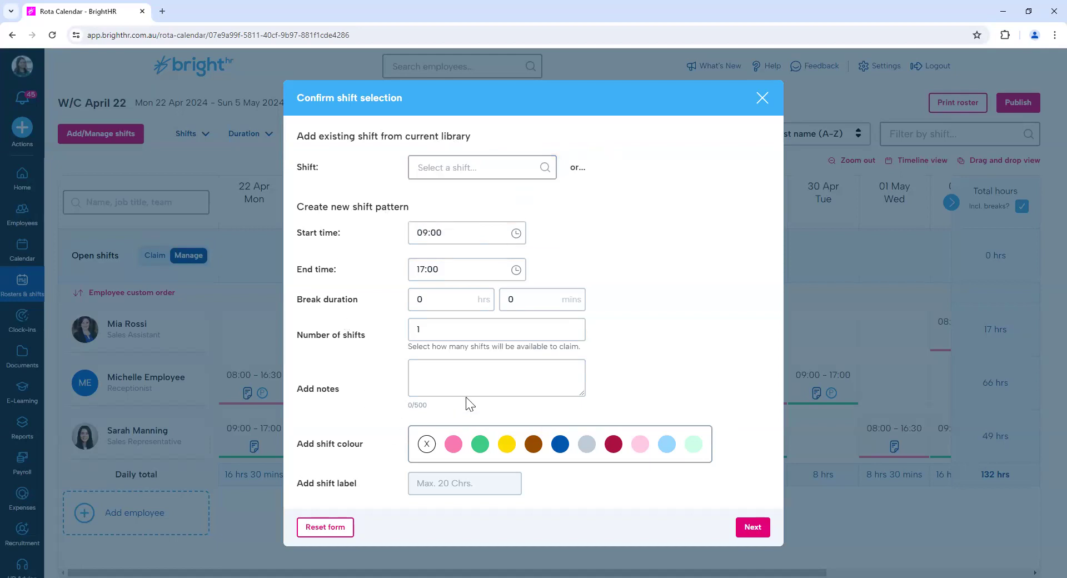
{"action": "left_click", "coordinate": [487, 161]}
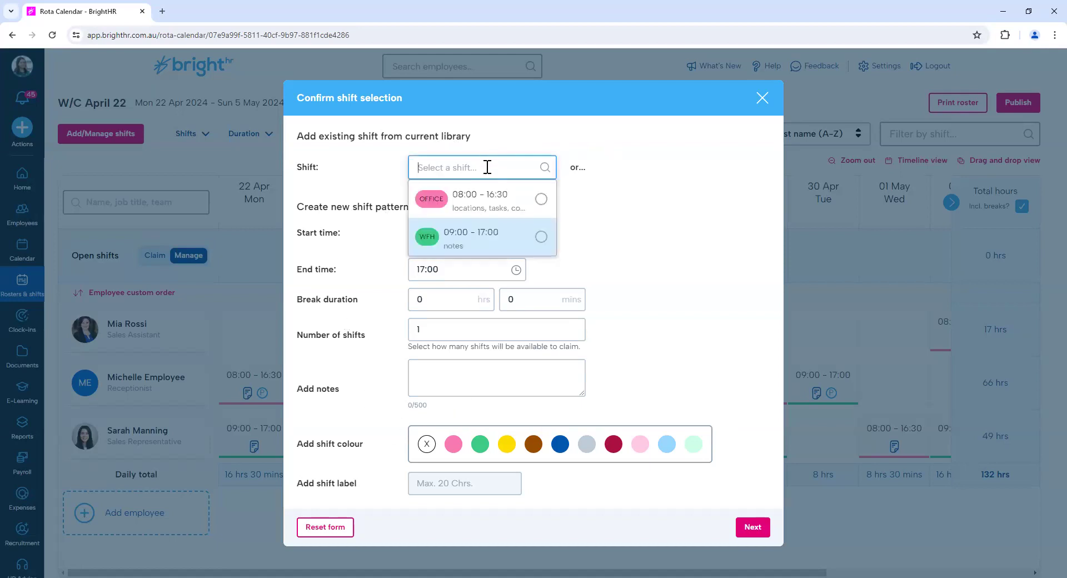
{"action": "left_click", "coordinate": [489, 241]}
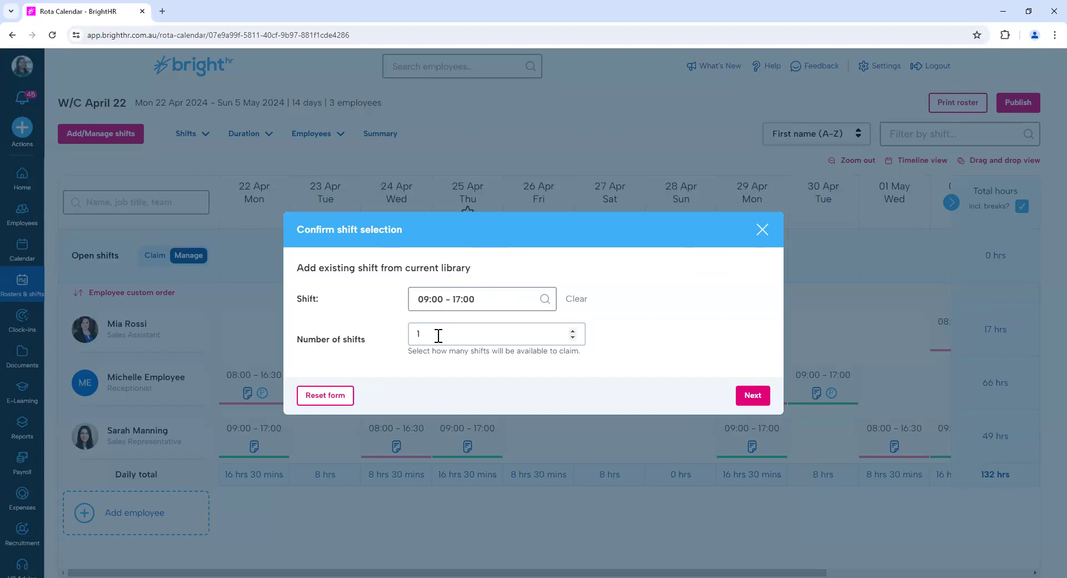
{"action": "left_click", "coordinate": [754, 396]}
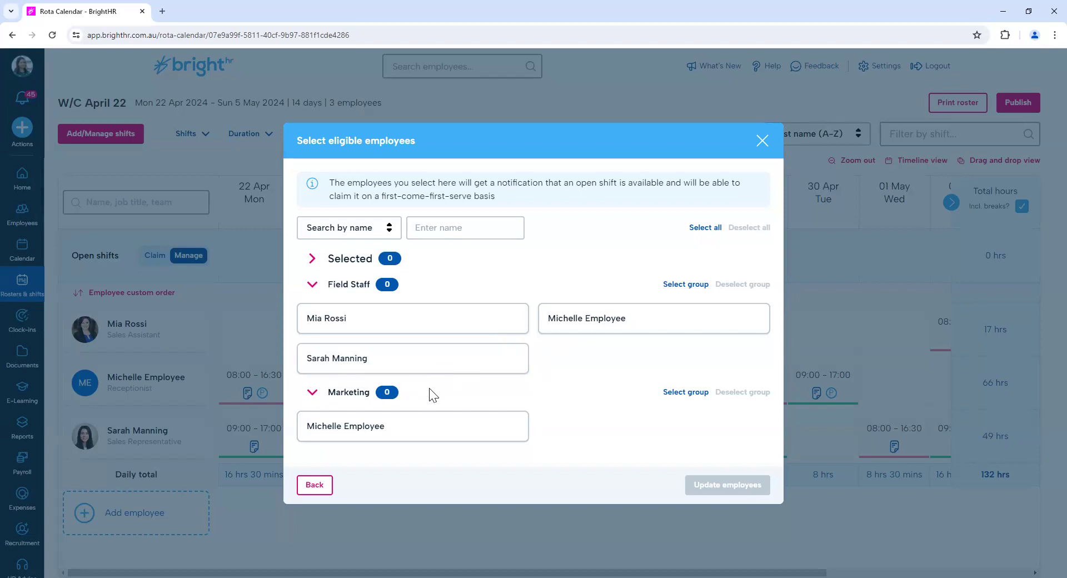
Make all three rostered employees eligible for the open shift on 28 Apr and confirm it.
{"action": "left_click", "coordinate": [475, 331]}
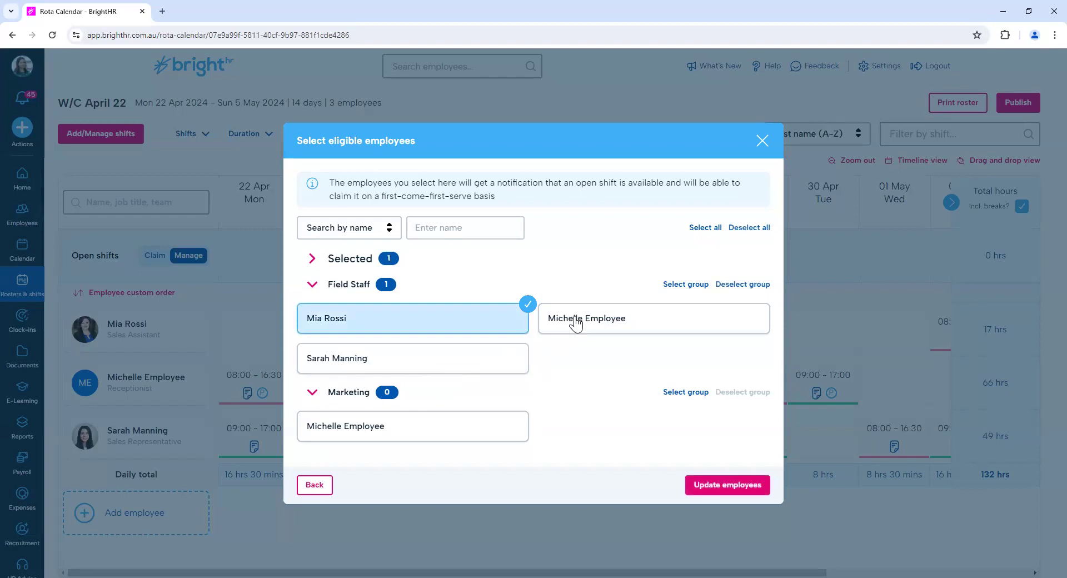
{"action": "left_click", "coordinate": [556, 314]}
{"action": "left_click", "coordinate": [510, 350]}
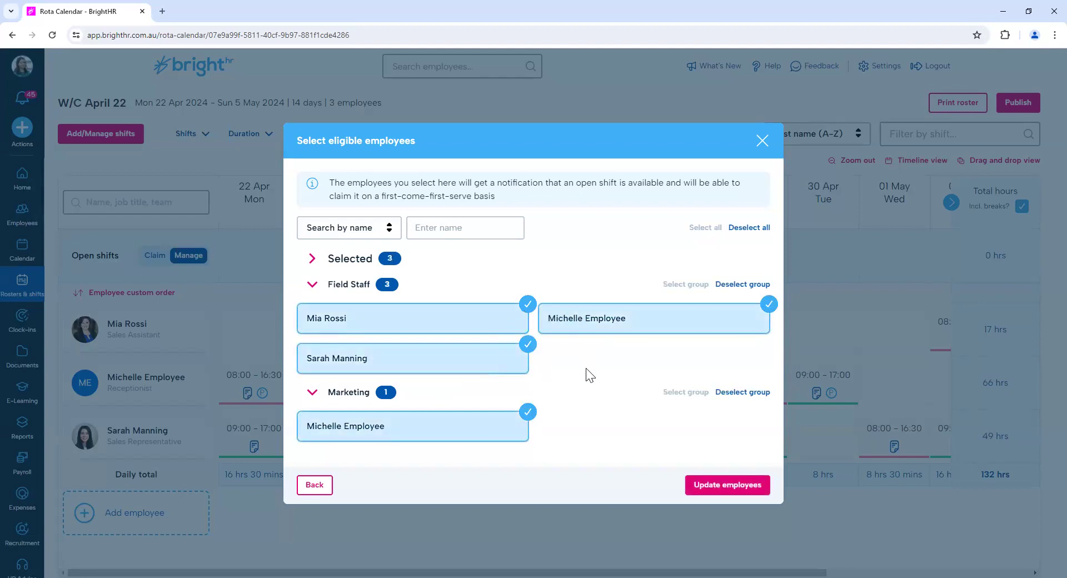
{"action": "left_click", "coordinate": [706, 488]}
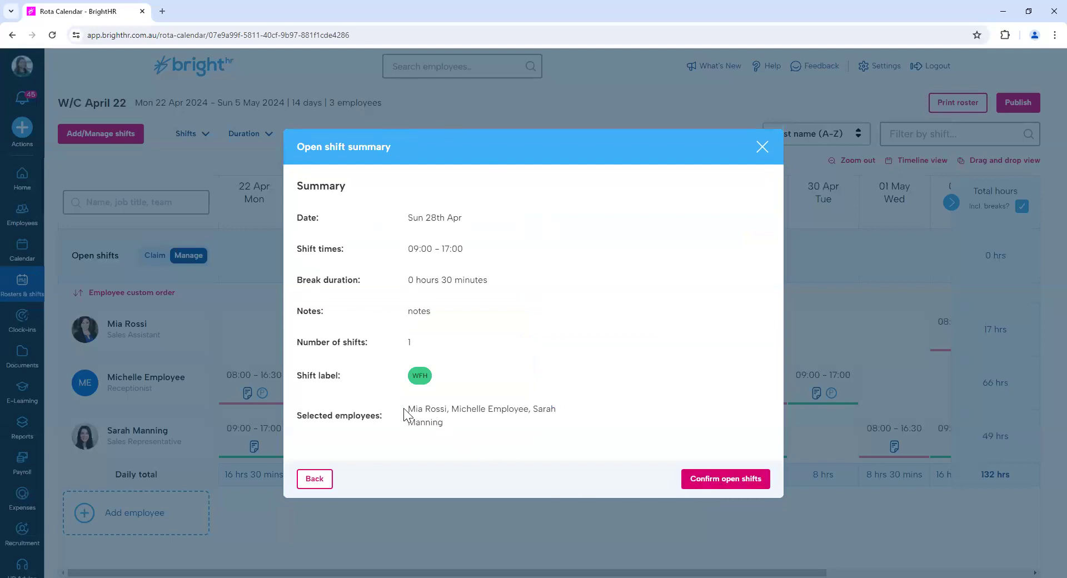
{"action": "left_click", "coordinate": [690, 477]}
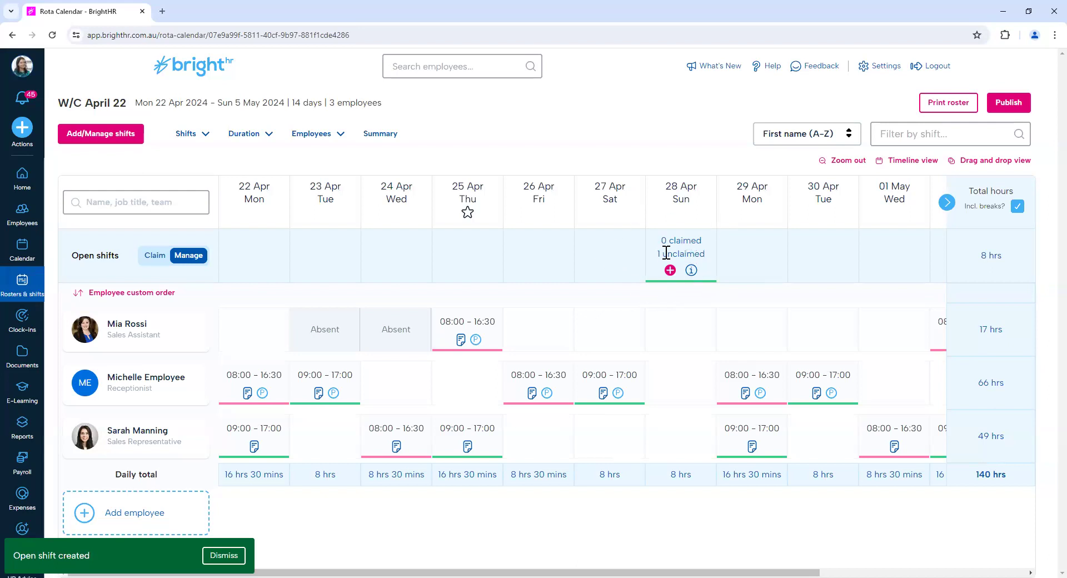
Check the details of the open shift on 28 Apr and publish the W/C April 22 roster.
{"action": "left_click", "coordinate": [691, 271]}
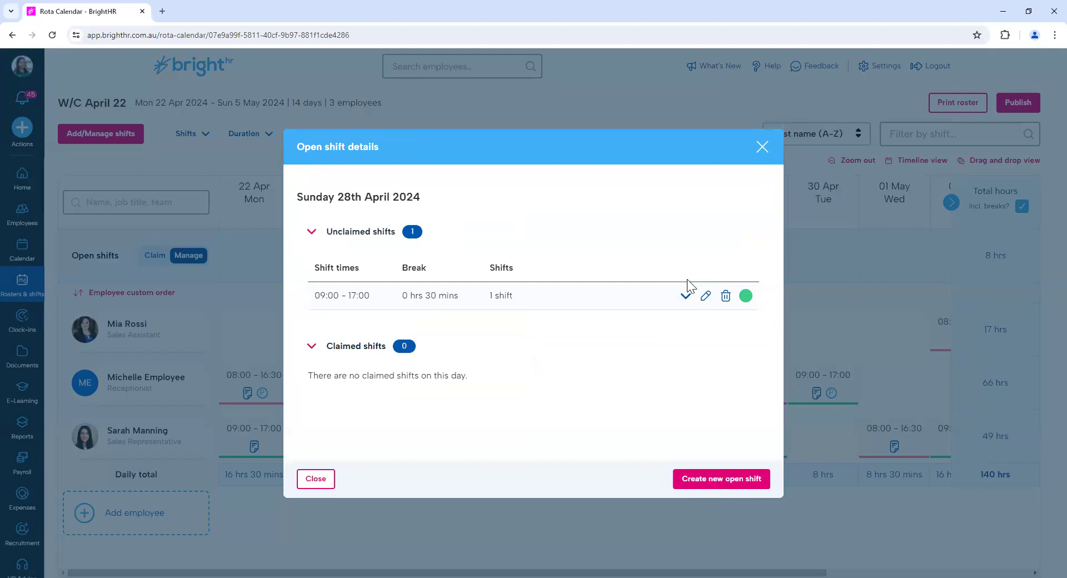
{"action": "left_click", "coordinate": [758, 151]}
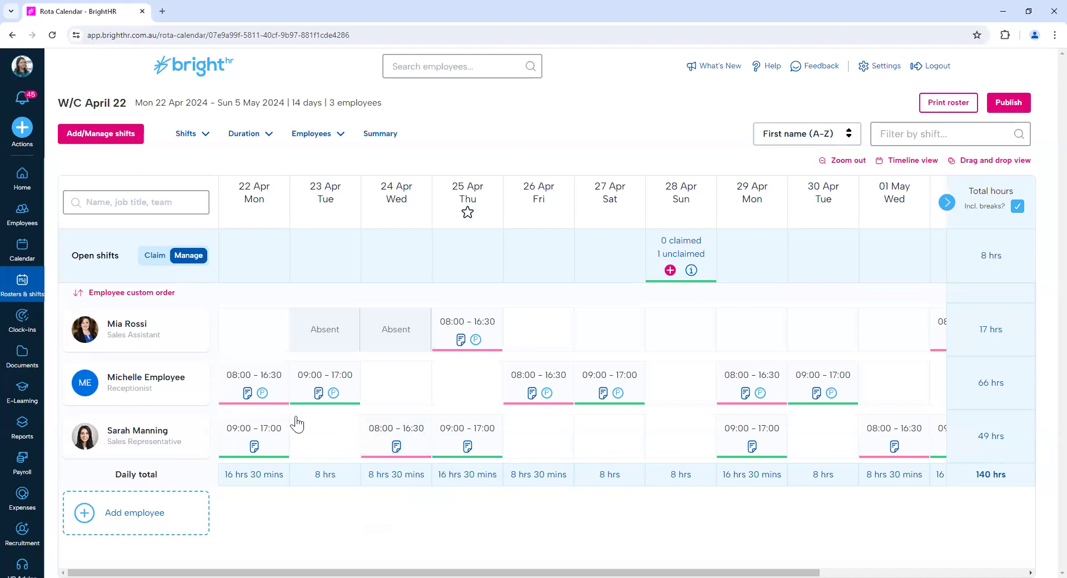
{"action": "mouse_move", "coordinate": [324, 394]}
{"action": "mouse_move", "coordinate": [448, 445]}
{"action": "left_click", "coordinate": [999, 107]}
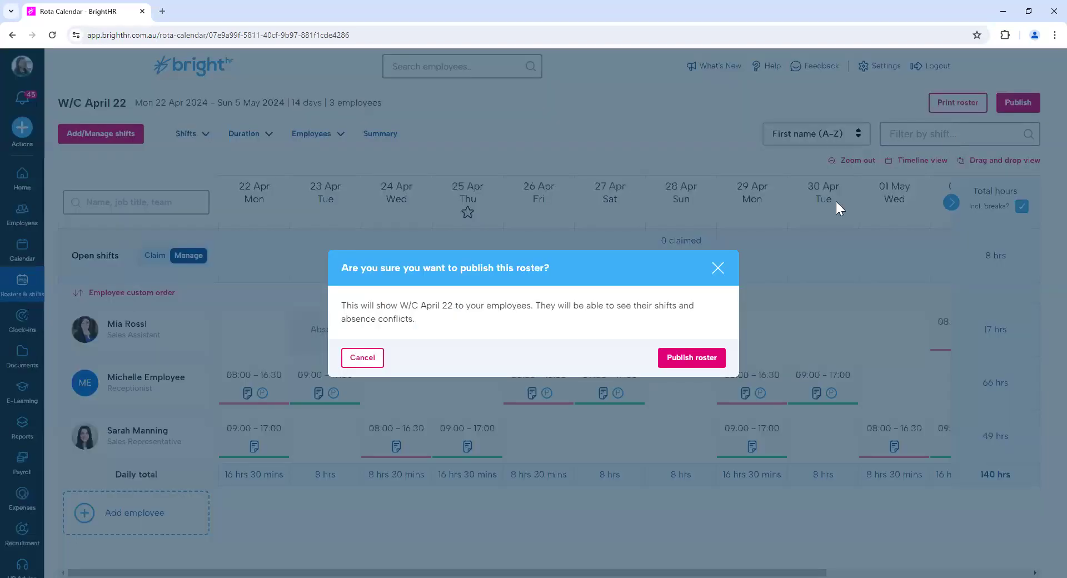
{"action": "left_click", "coordinate": [696, 356]}
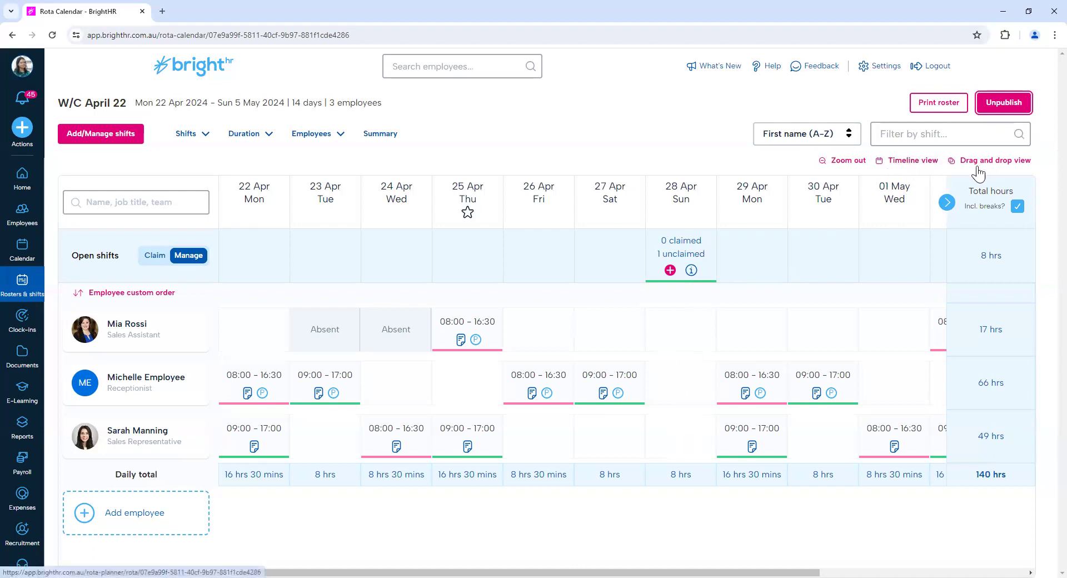
In the timeline view, add a 09:00 - 17:00 shift without a break on Mon 22 Apr for a Field Staff Sales Manager.
{"action": "left_click", "coordinate": [898, 165]}
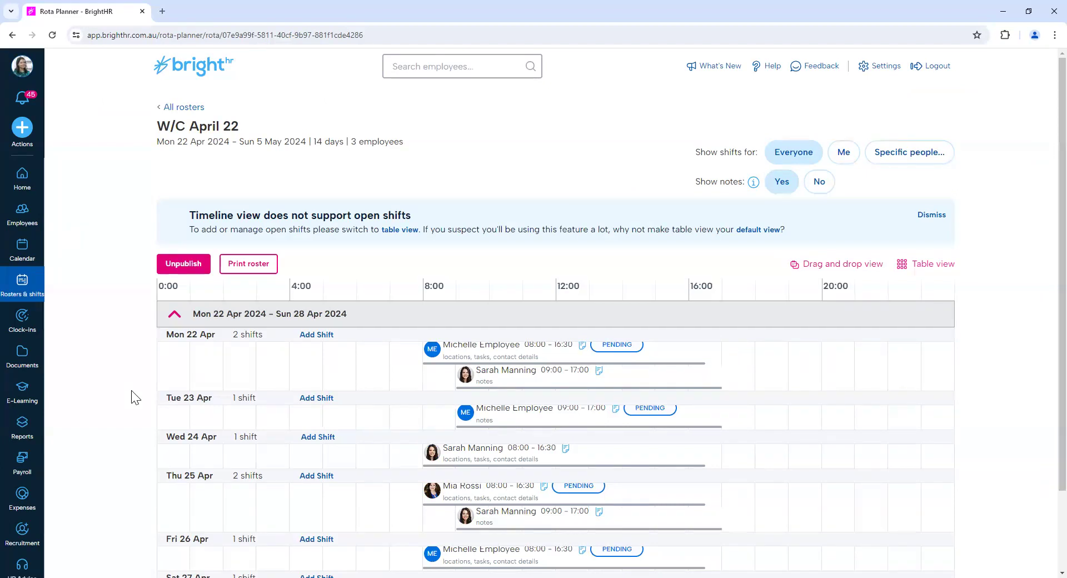
{"action": "scroll", "coordinate": [135, 397], "scroll_direction": "down", "scroll_amount": 2}
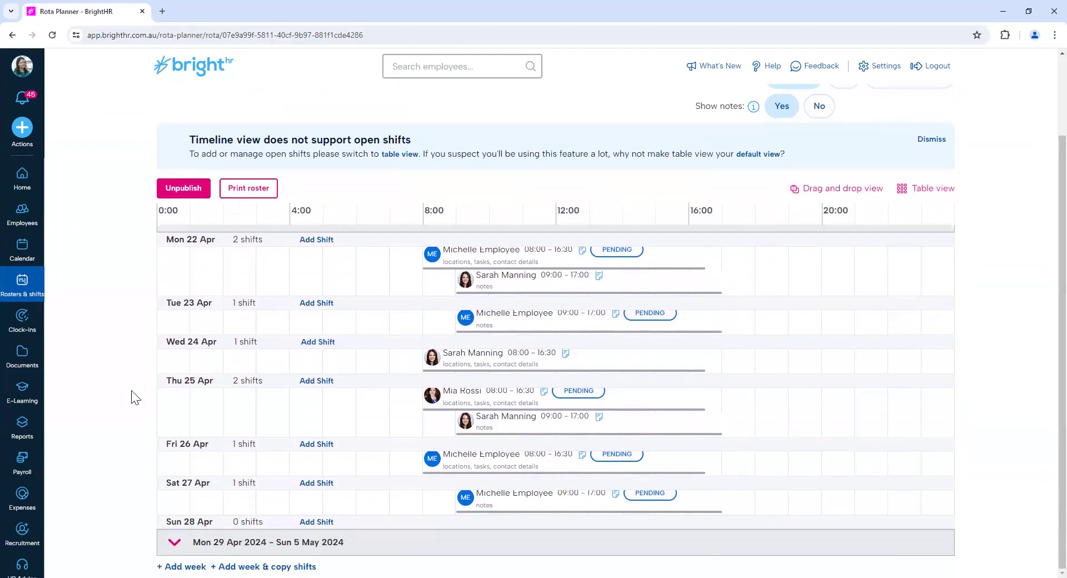
{"action": "scroll", "coordinate": [135, 397], "scroll_direction": "up", "scroll_amount": 1}
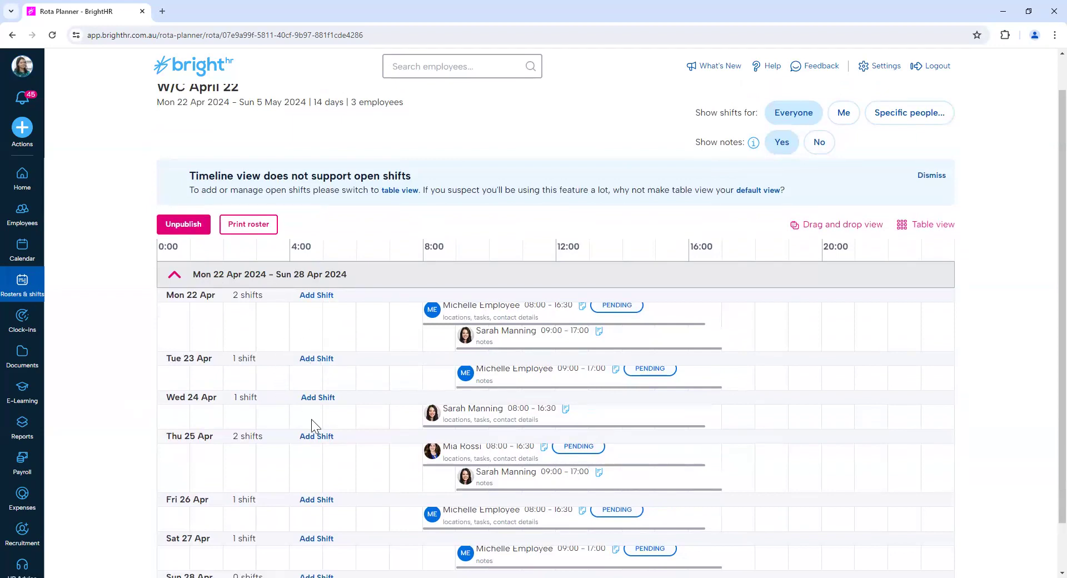
{"action": "left_click", "coordinate": [319, 296]}
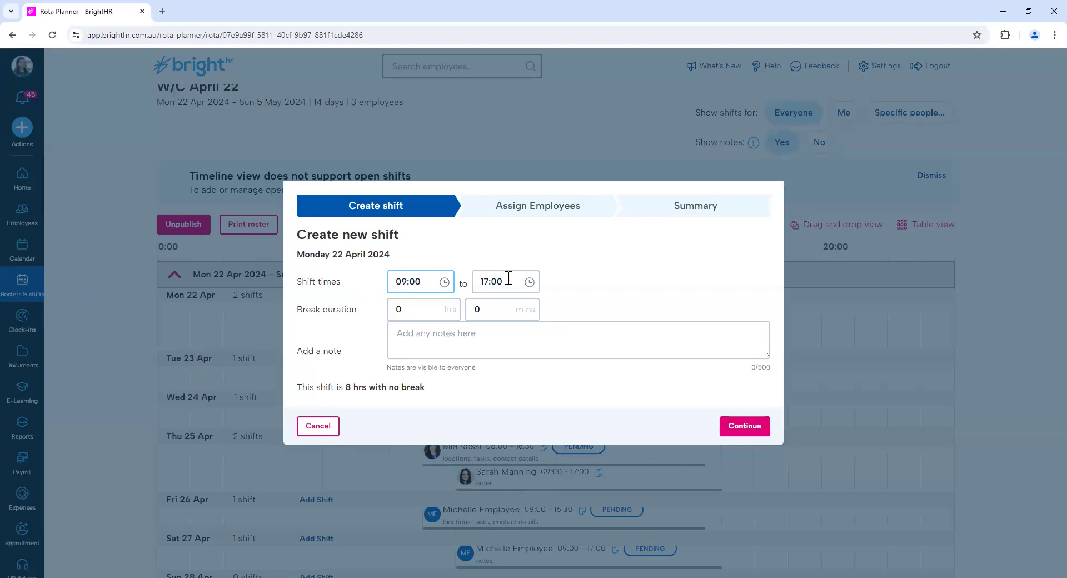
{"action": "left_click", "coordinate": [743, 425]}
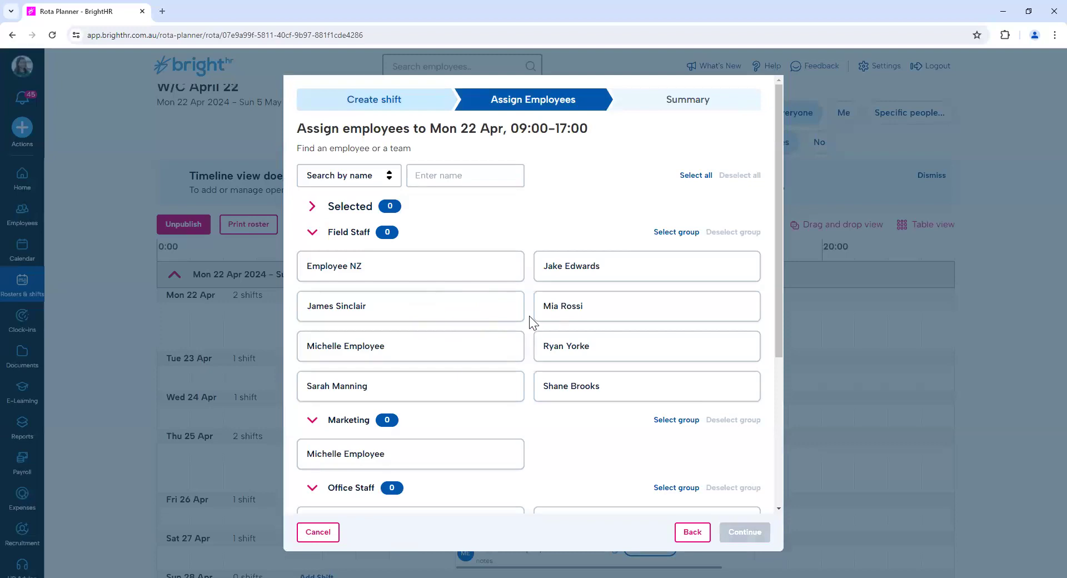
{"action": "left_click", "coordinate": [537, 348]}
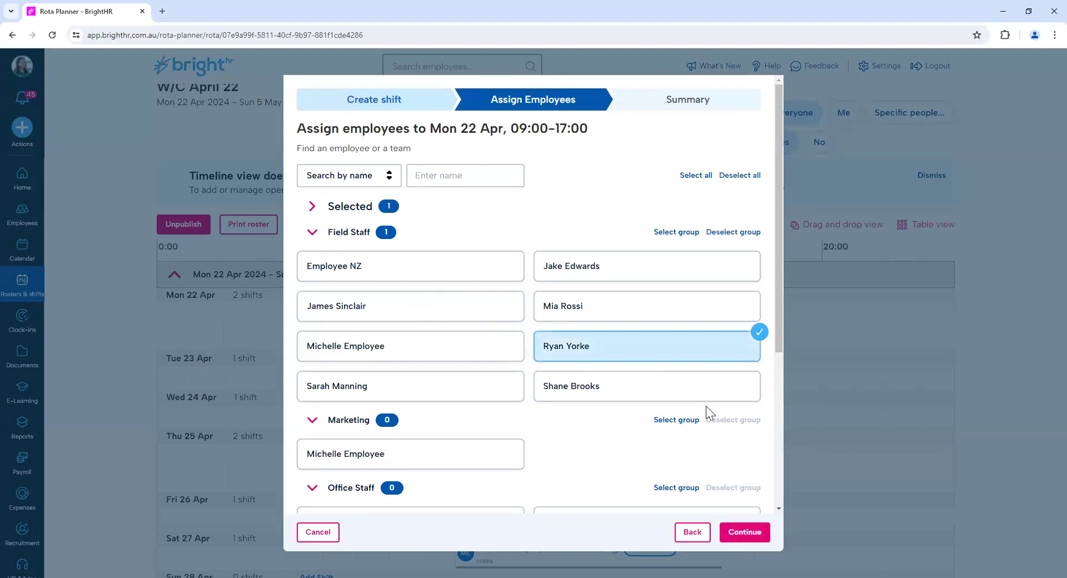
{"action": "left_click", "coordinate": [753, 533]}
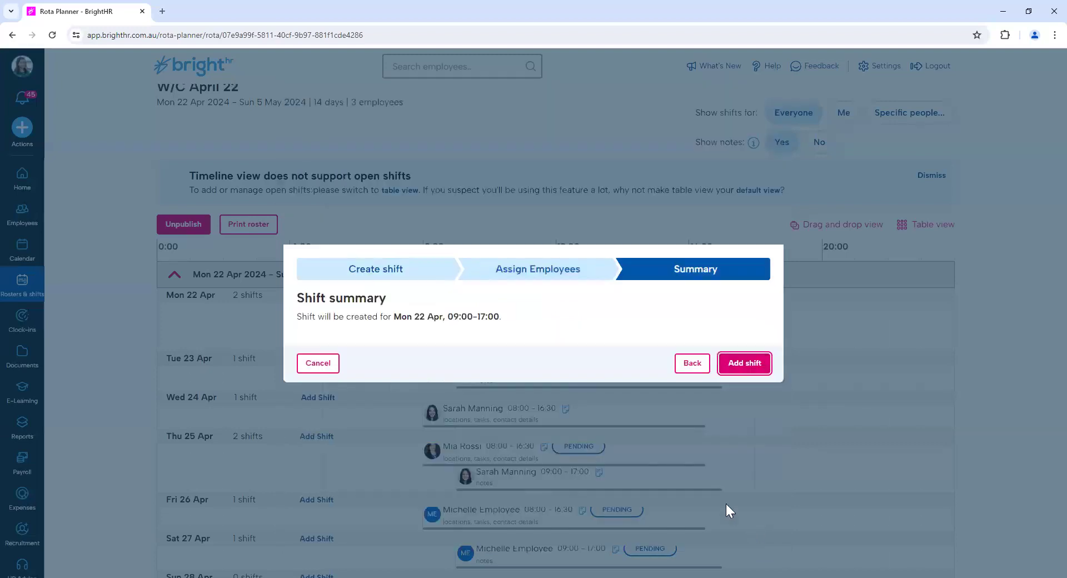
{"action": "left_click", "coordinate": [750, 366]}
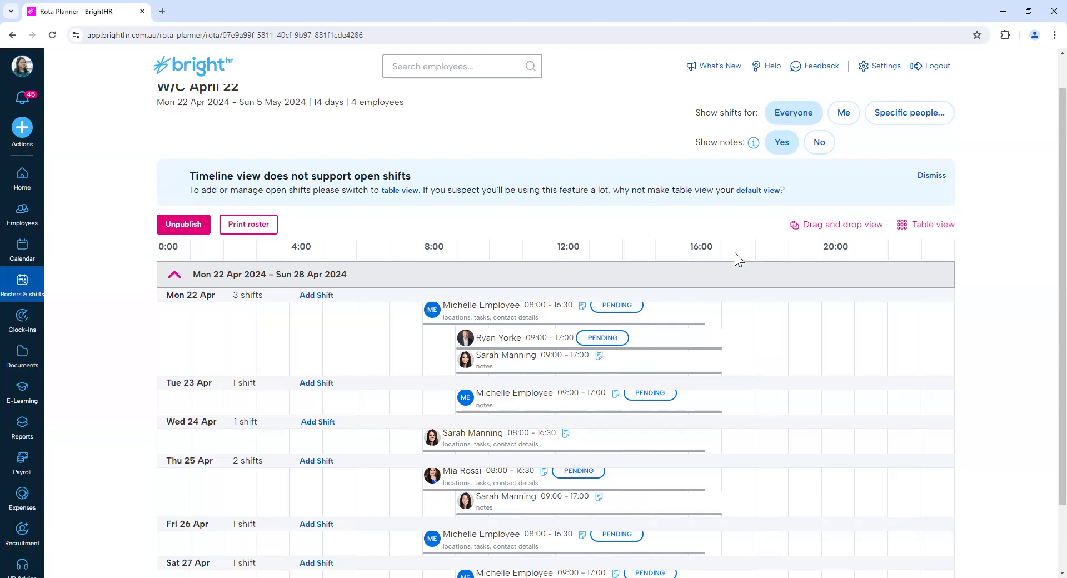
Change the times of the Sales Manager's Mon 22 Apr shift to 18:00 - 07:00.
{"action": "left_click", "coordinate": [519, 343]}
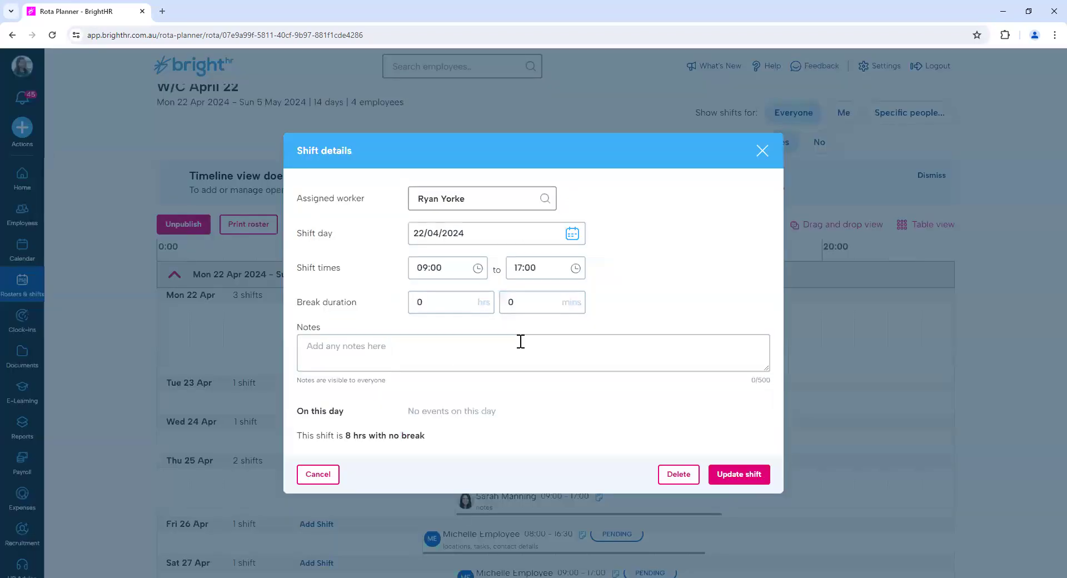
{"action": "left_click", "coordinate": [425, 266]}
{"action": "left_click_drag", "start_coordinate": [425, 269], "coordinate": [419, 267]}
{"action": "double_click", "coordinate": [416, 271]}
{"action": "type", "text": "18"}
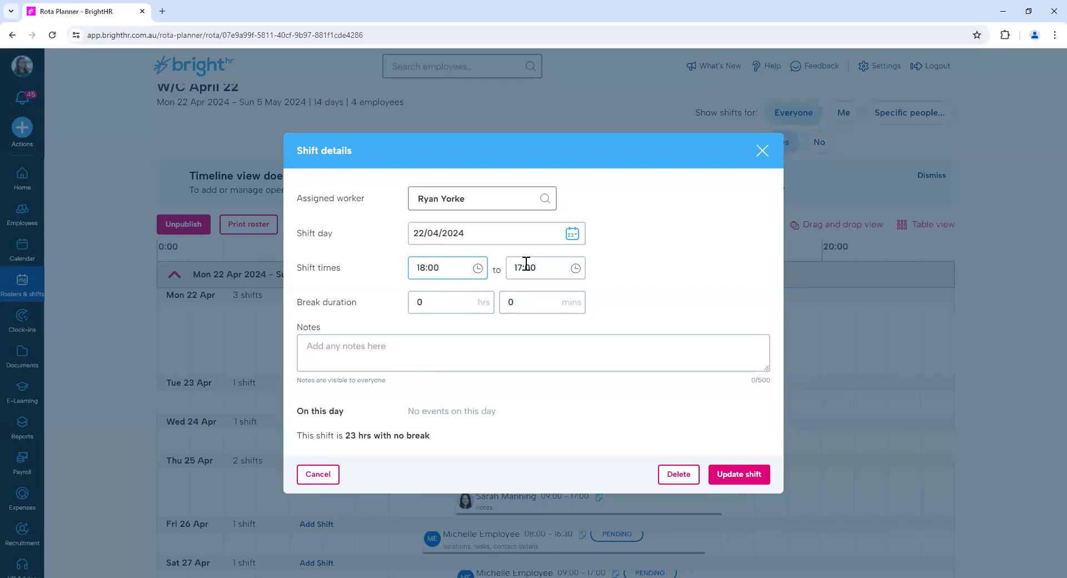
{"action": "left_click_drag", "start_coordinate": [524, 268], "coordinate": [509, 270]}
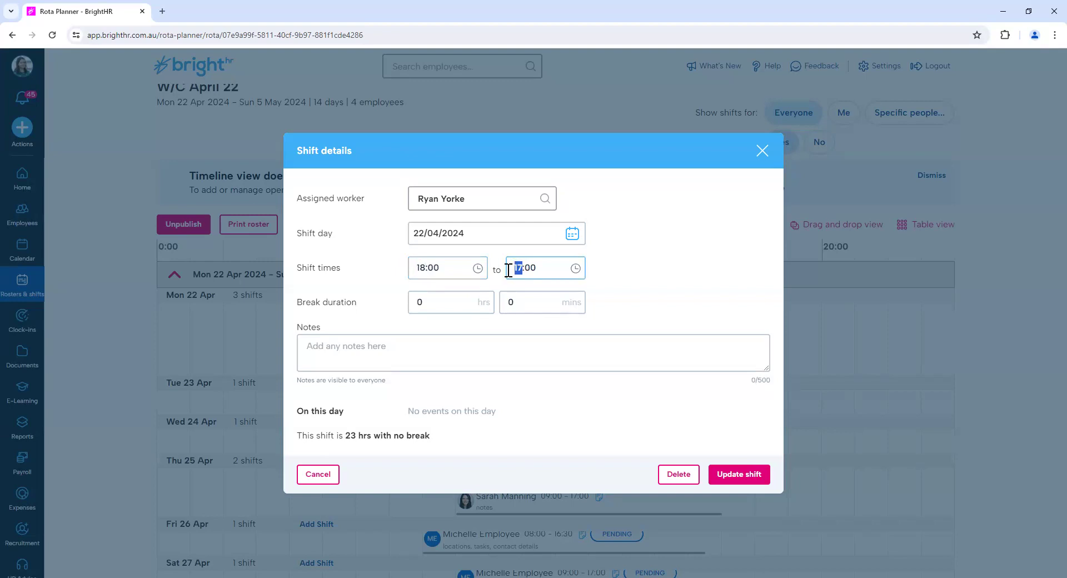
{"action": "type", "text": "0"}
{"action": "type", "text": "7"}
{"action": "left_click", "coordinate": [647, 284]}
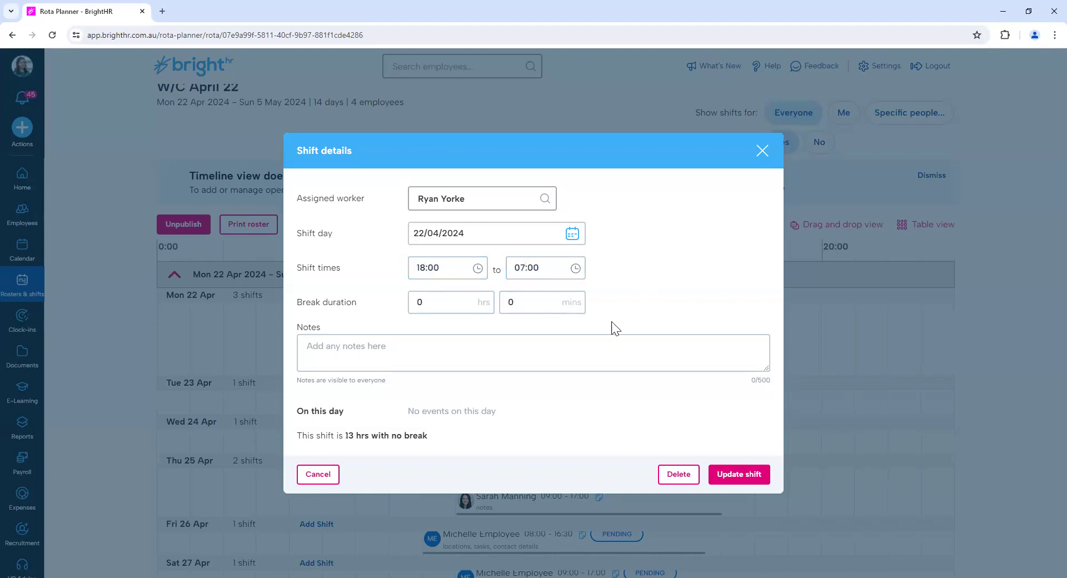
Add the note "overnight/on-call" to the Sales Manager's shift and update it.
{"action": "left_click", "coordinate": [558, 347]}
{"action": "type", "text": "overnight"}
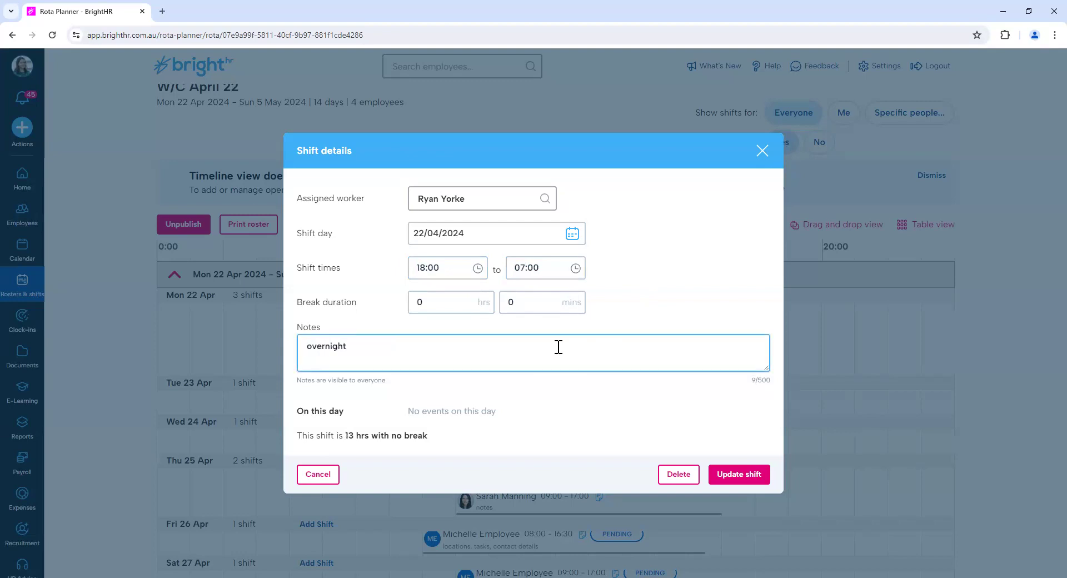
{"action": "type", "text": "/on-call"}
{"action": "left_click", "coordinate": [730, 477]}
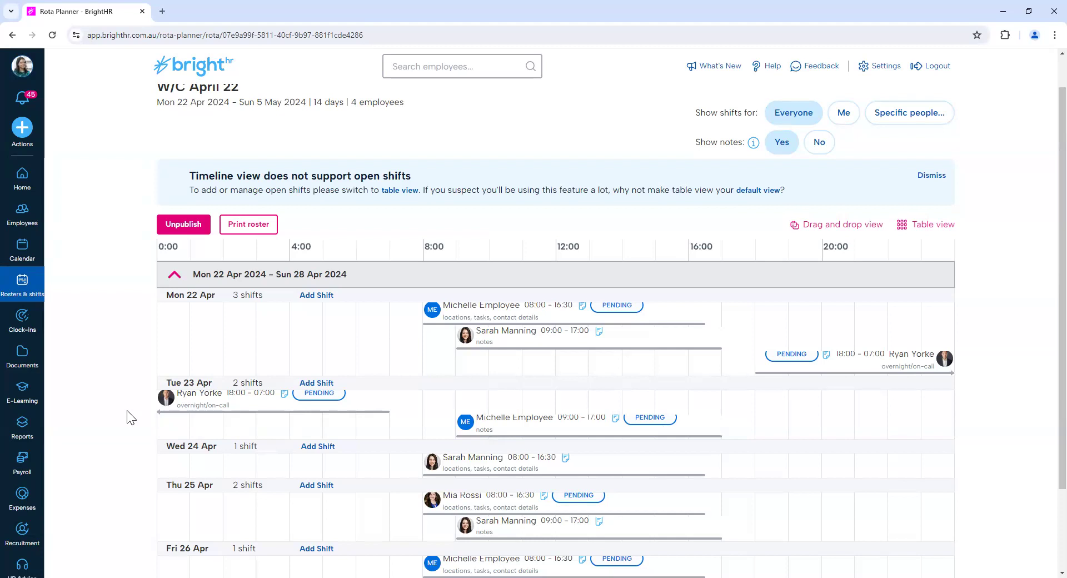
Switch to the drag and drop view and assign the first listed Manager to the 09:00 - 17:00 shift on Wed 24 Apr.
{"action": "scroll", "coordinate": [126, 389], "scroll_direction": "down", "scroll_amount": 1}
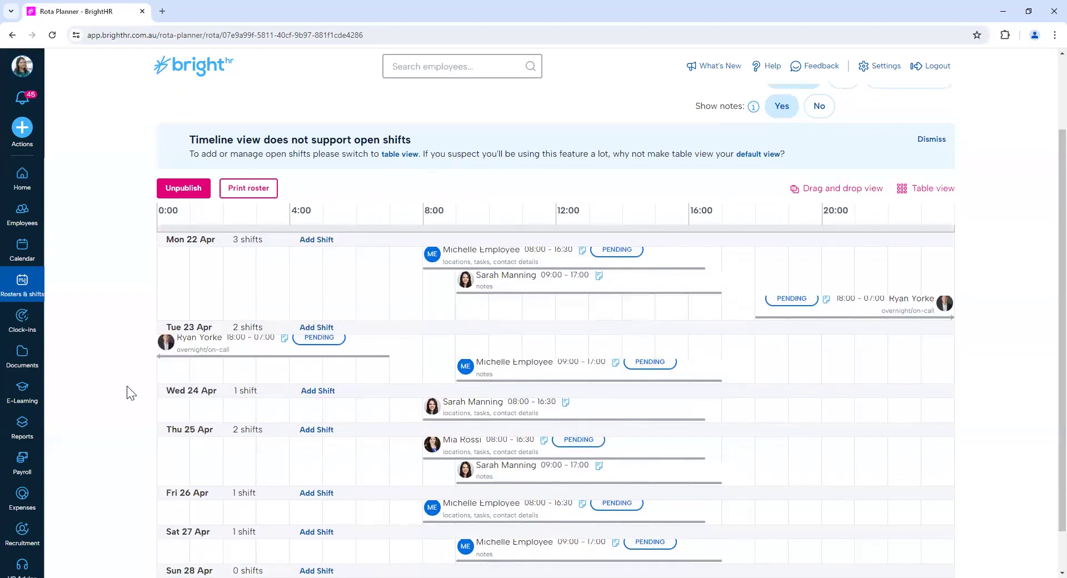
{"action": "scroll", "coordinate": [130, 393], "scroll_direction": "down", "scroll_amount": 1}
{"action": "scroll", "coordinate": [127, 393], "scroll_direction": "up", "scroll_amount": 2}
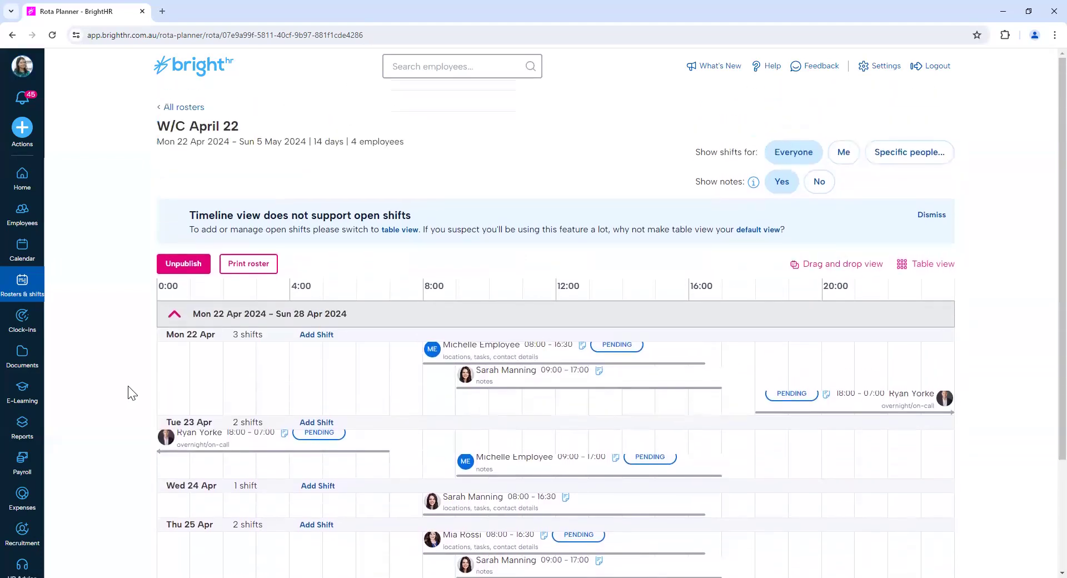
{"action": "scroll", "coordinate": [130, 393], "scroll_direction": "down", "scroll_amount": 2}
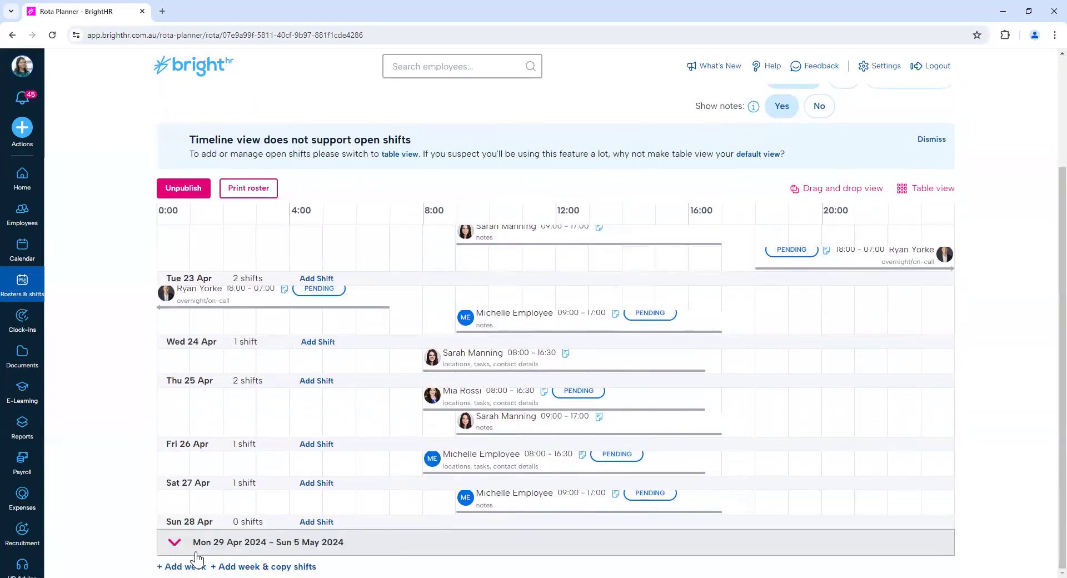
{"action": "scroll", "coordinate": [358, 543], "scroll_direction": "up", "scroll_amount": 3}
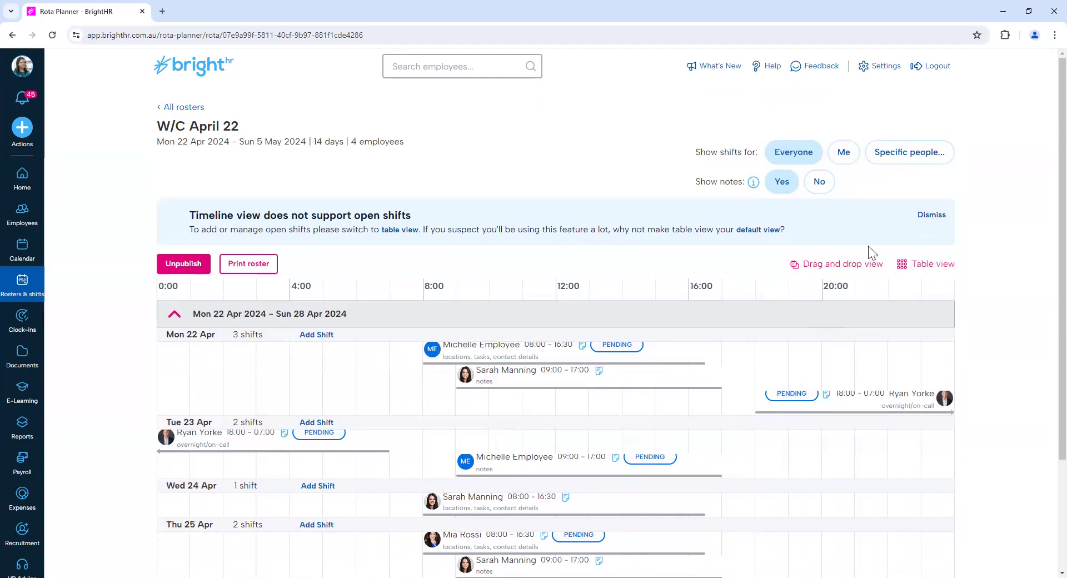
{"action": "left_click", "coordinate": [819, 266]}
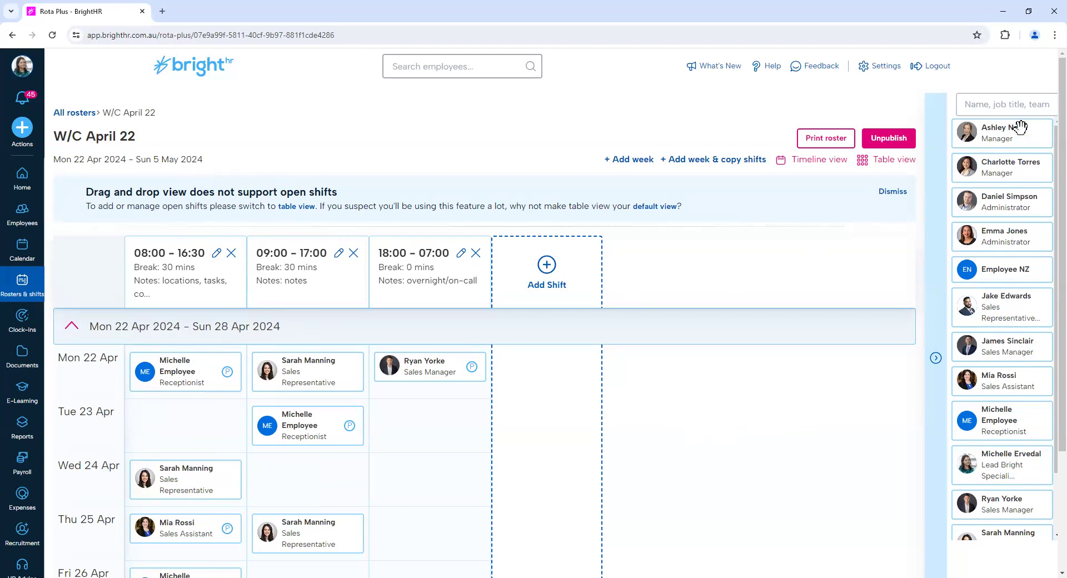
{"action": "left_click_drag", "start_coordinate": [1016, 129], "coordinate": [332, 474]}
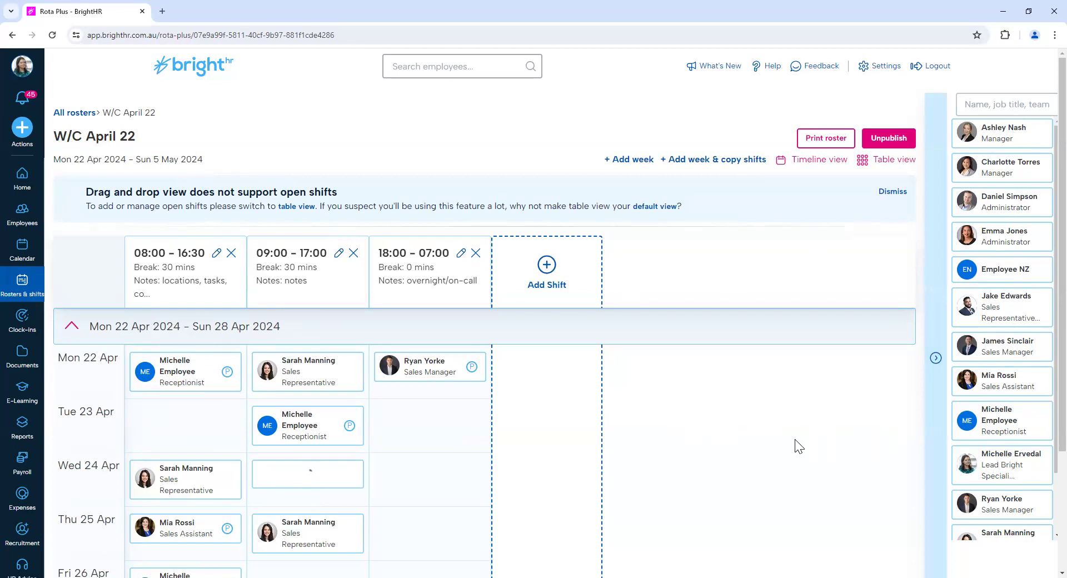
Check the drag and drop roster for the week of 22 April and switch to the table view.
{"action": "scroll", "coordinate": [795, 446], "scroll_direction": "down", "scroll_amount": 3}
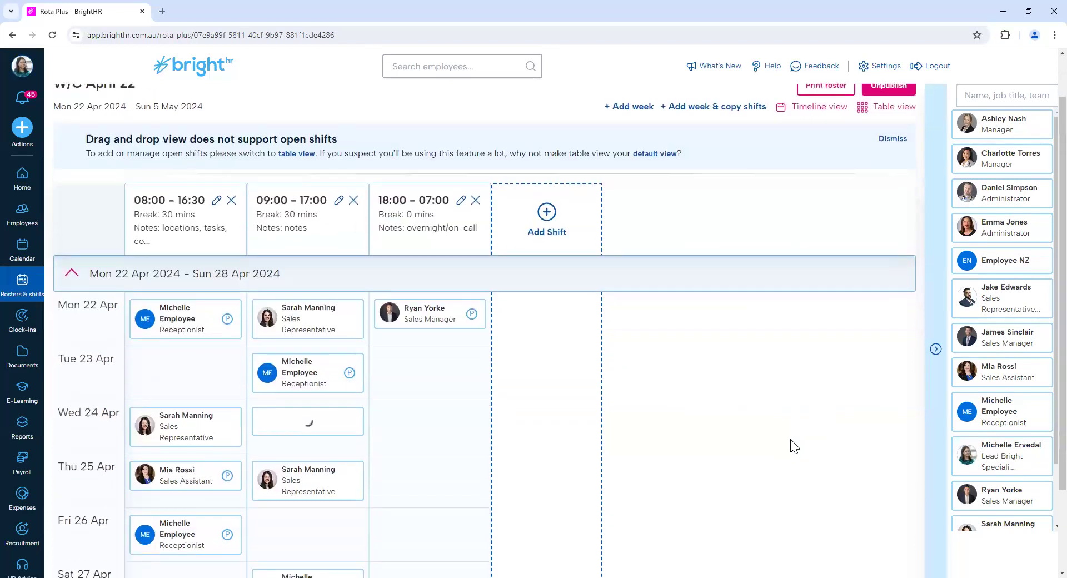
{"action": "scroll", "coordinate": [793, 448], "scroll_direction": "down", "scroll_amount": 1}
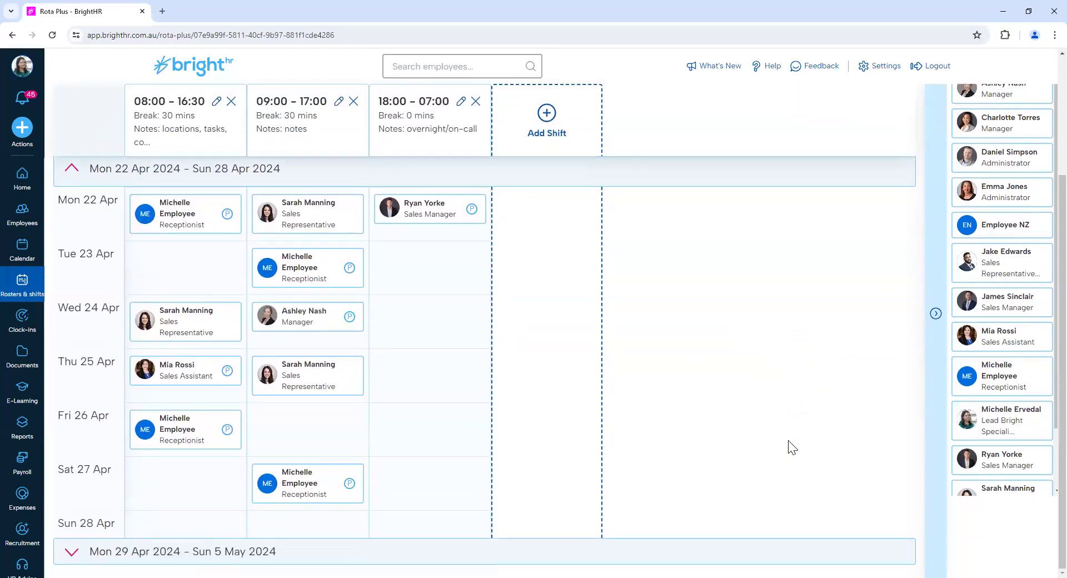
{"action": "scroll", "coordinate": [791, 446], "scroll_direction": "up", "scroll_amount": 3}
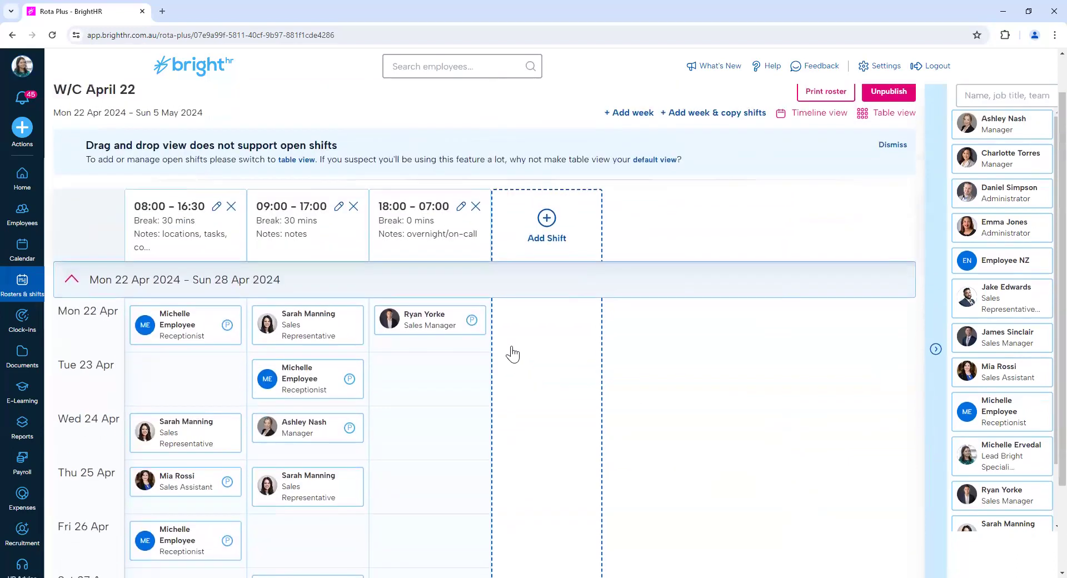
{"action": "scroll", "coordinate": [673, 394], "scroll_direction": "up", "scroll_amount": 1}
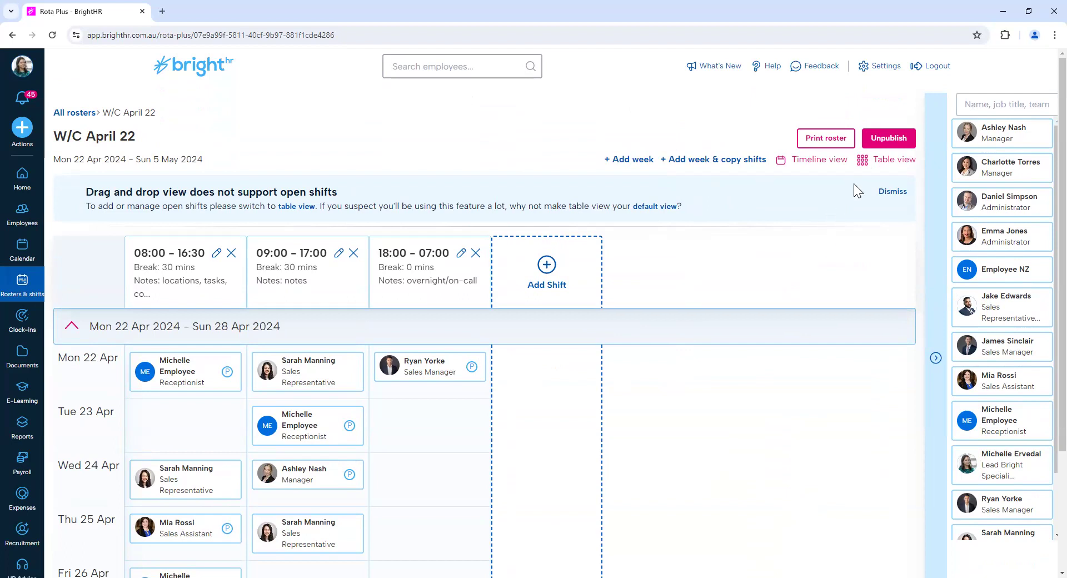
{"action": "left_click", "coordinate": [865, 169]}
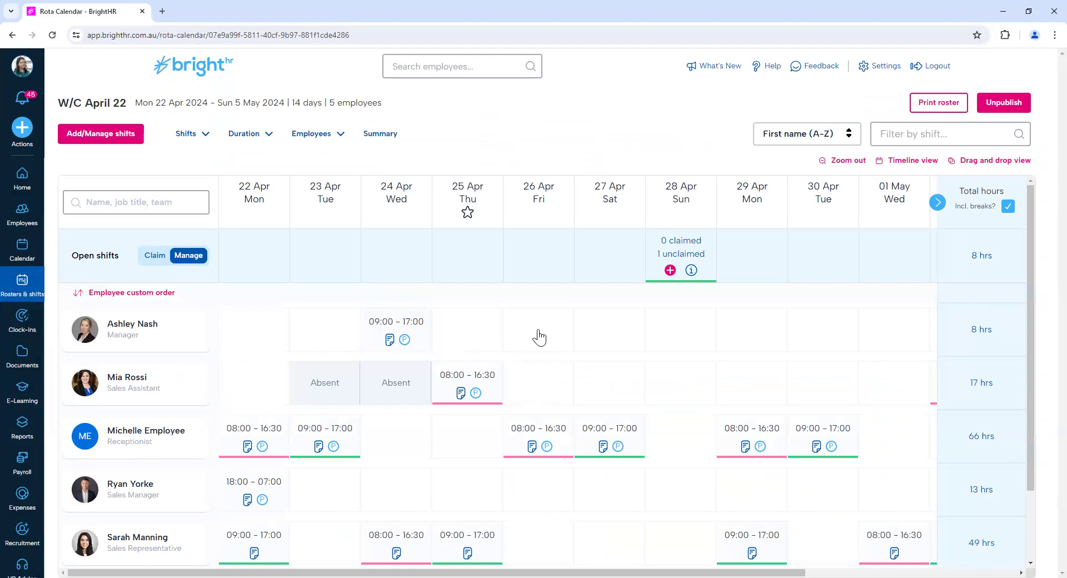
Look through the existing shifts available to assign and the employee rows of the roster table.
{"action": "left_click", "coordinate": [108, 134]}
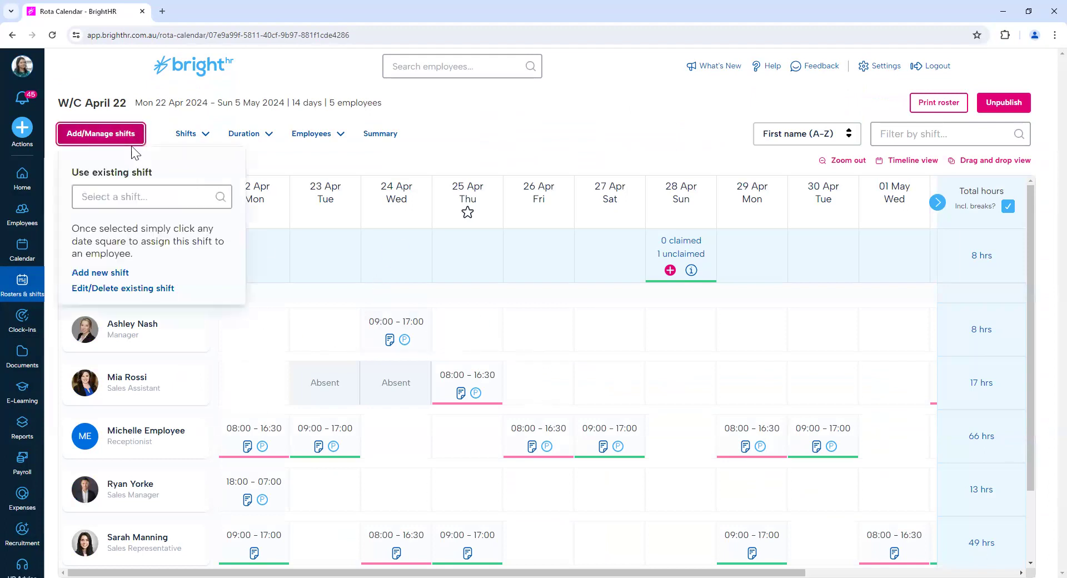
{"action": "scroll", "coordinate": [184, 301], "scroll_direction": "down", "scroll_amount": 1}
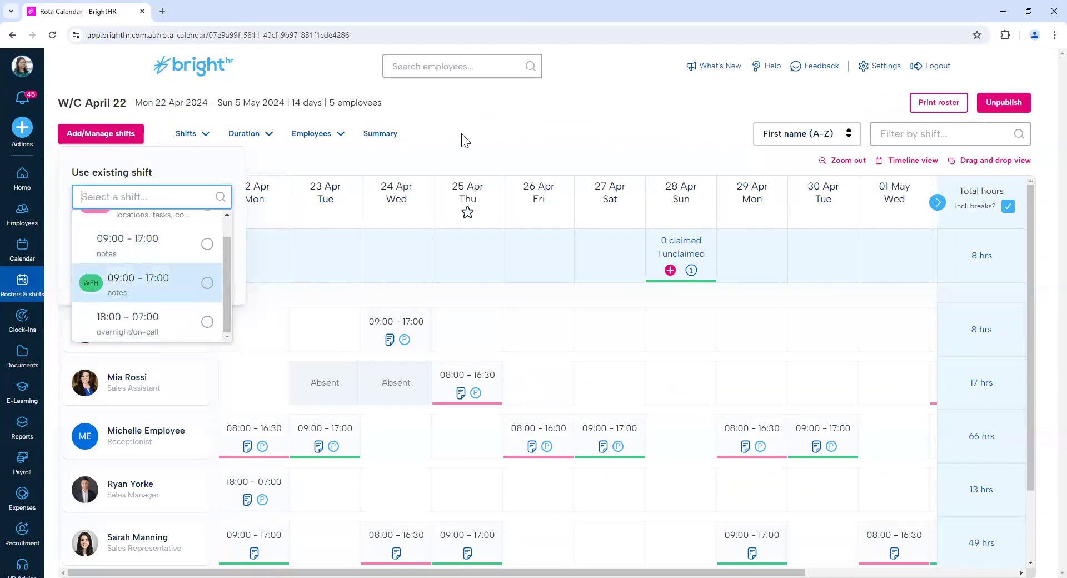
{"action": "left_click", "coordinate": [504, 148]}
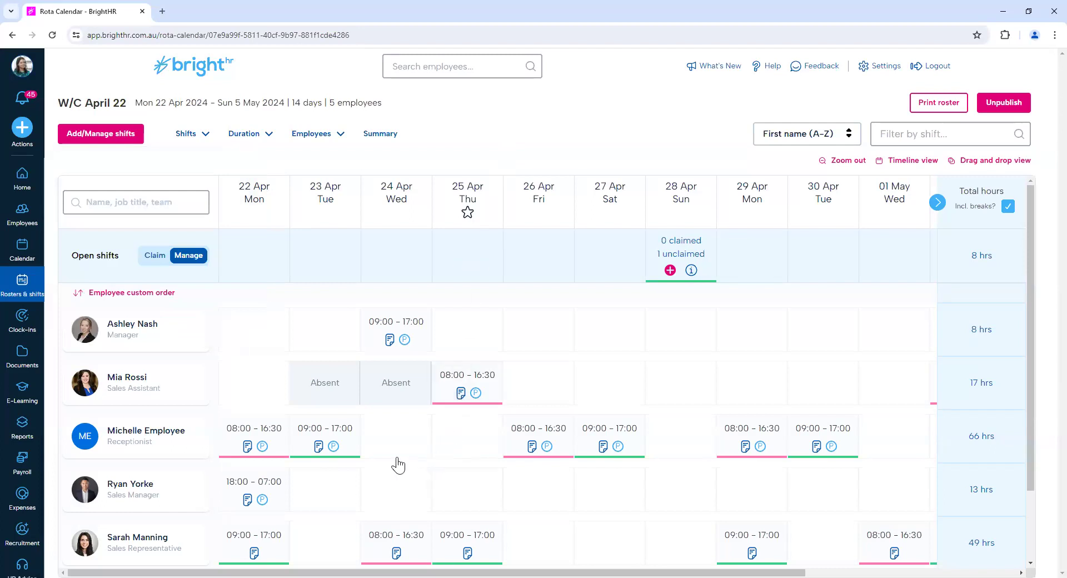
{"action": "scroll", "coordinate": [396, 465], "scroll_direction": "down", "scroll_amount": 1}
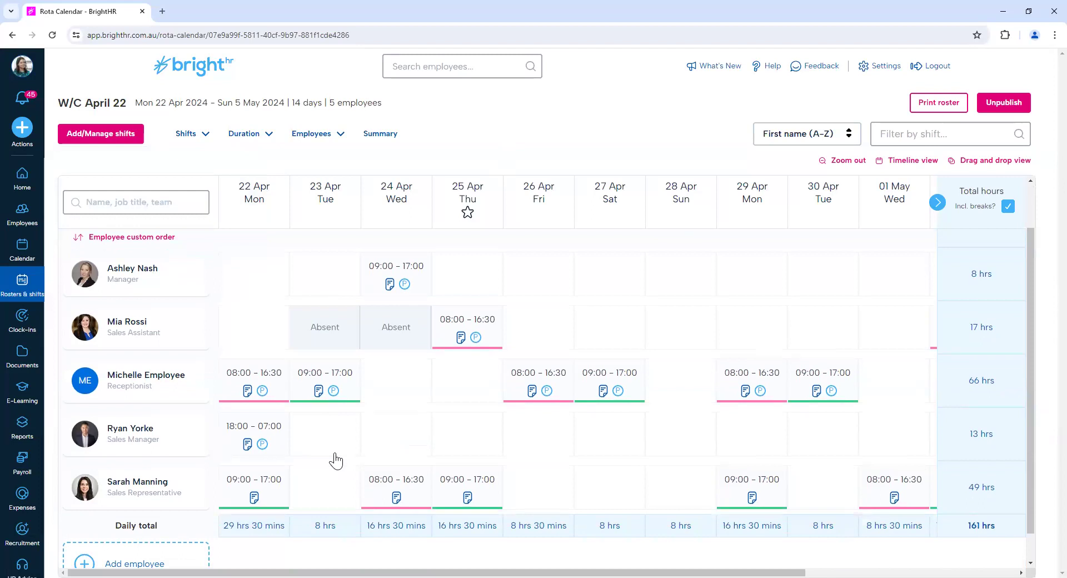
{"action": "scroll", "coordinate": [336, 460], "scroll_direction": "up", "scroll_amount": 1}
Create a second shift for the Receptionist on Tue 23 Apr, starting at 18:00 with the note "additional meeting".
{"action": "mouse_move", "coordinate": [335, 460]}
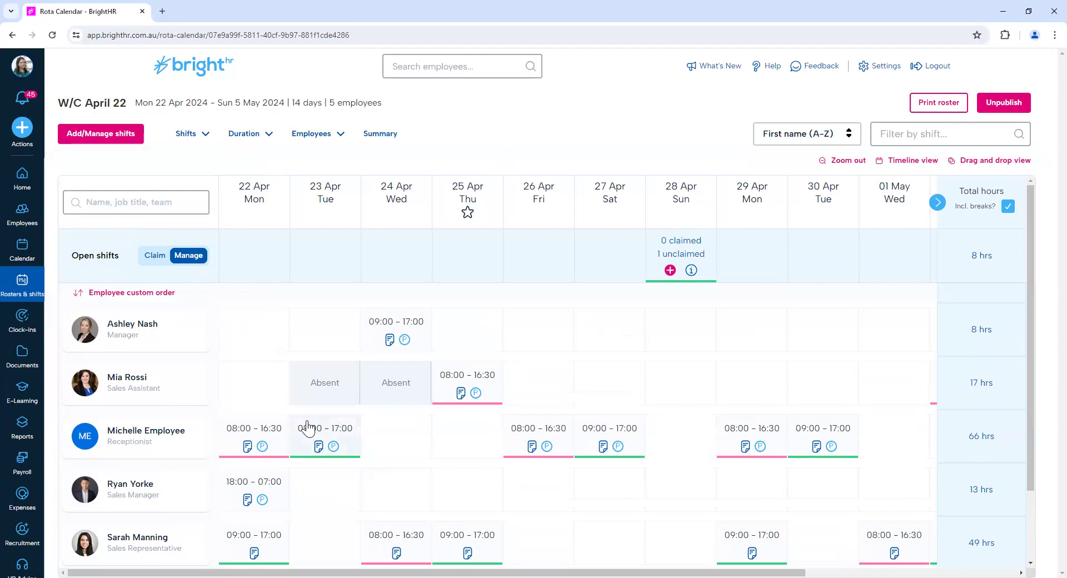
{"action": "left_click", "coordinate": [333, 443]}
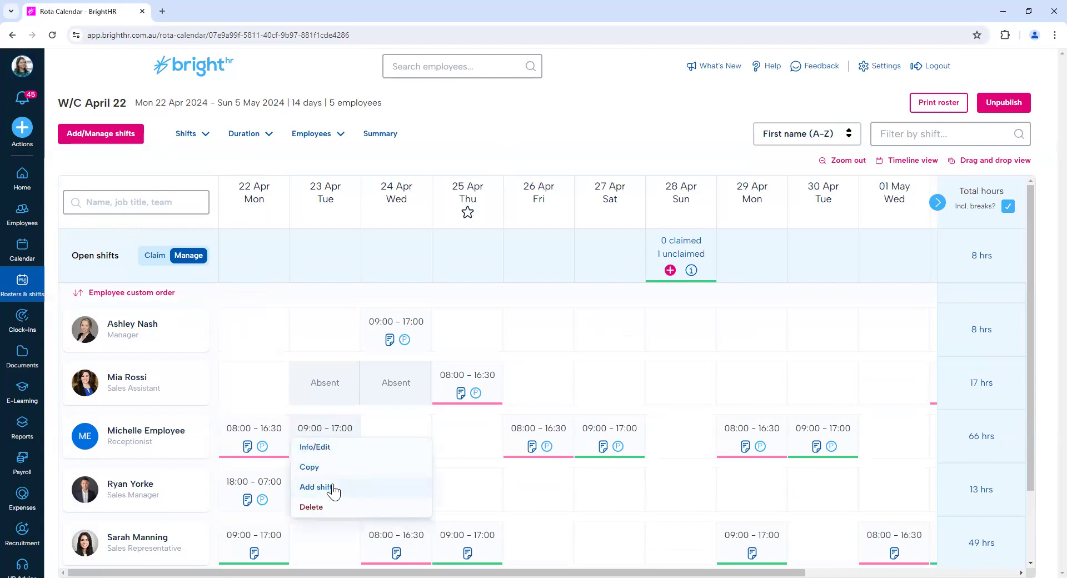
{"action": "left_click", "coordinate": [316, 488]}
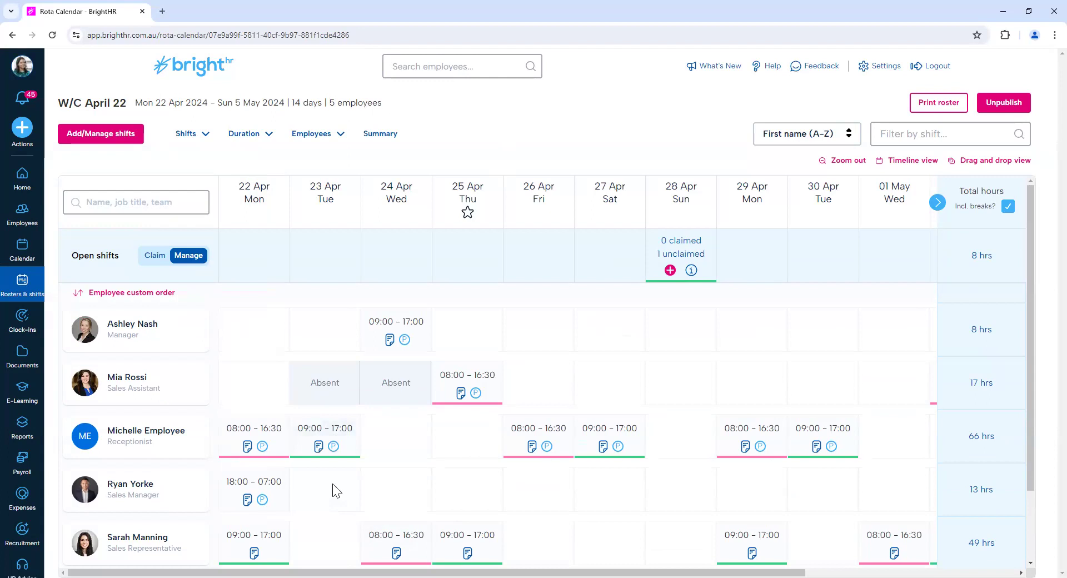
{"action": "left_click", "coordinate": [430, 246]}
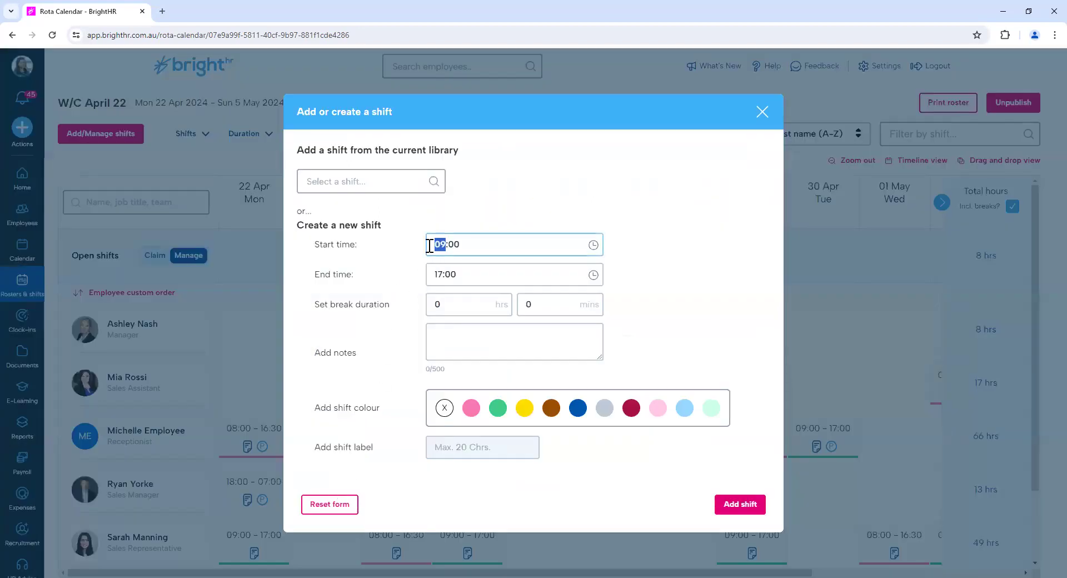
{"action": "type", "text": "18"}
{"action": "left_click", "coordinate": [514, 342]}
{"action": "type", "text": "additional meeting"}
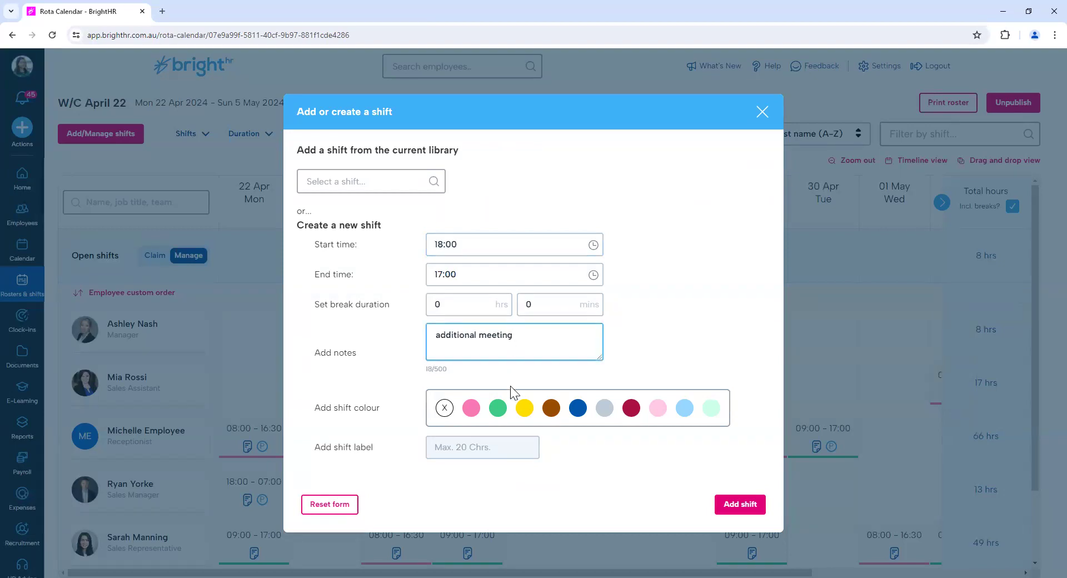
Give the new shift the yellow colour and the label "OOH meeting", and add it to the roster.
{"action": "left_click", "coordinate": [525, 409]}
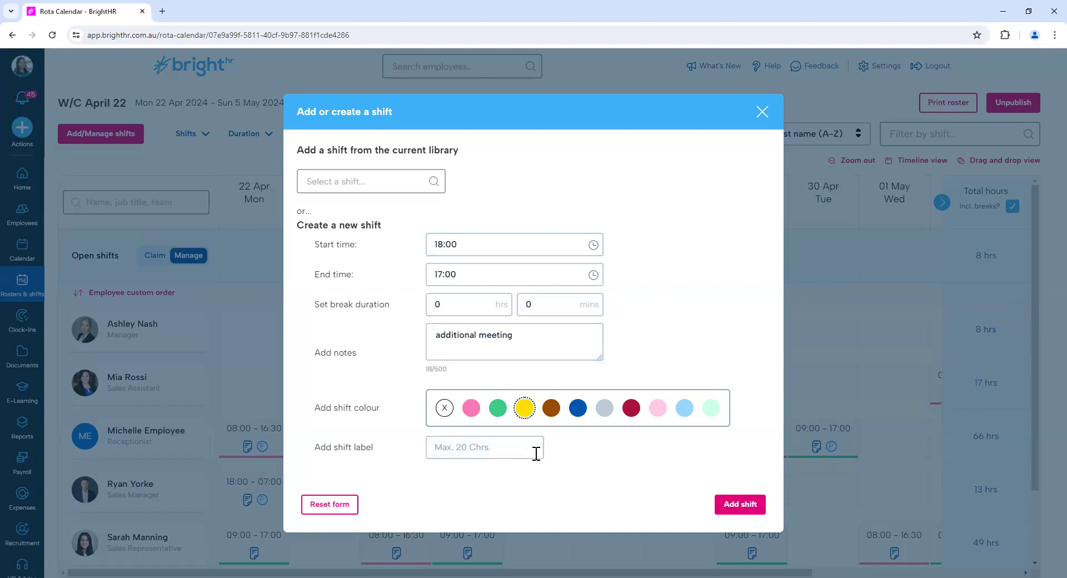
{"action": "left_click", "coordinate": [524, 457]}
{"action": "type", "text": "OOH meeti"}
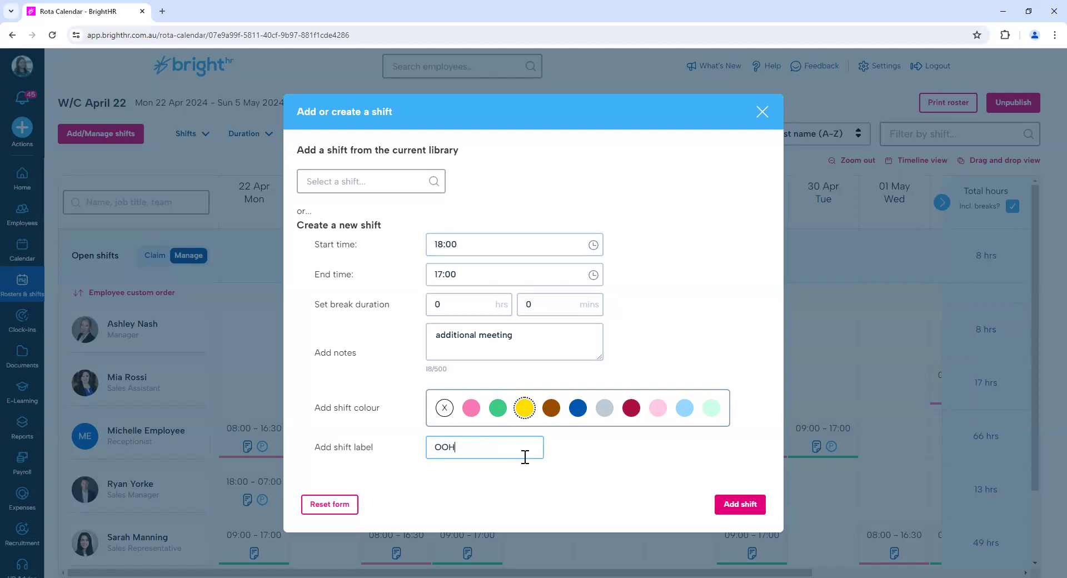
{"action": "type", "text": "ng"}
{"action": "left_click", "coordinate": [745, 505]}
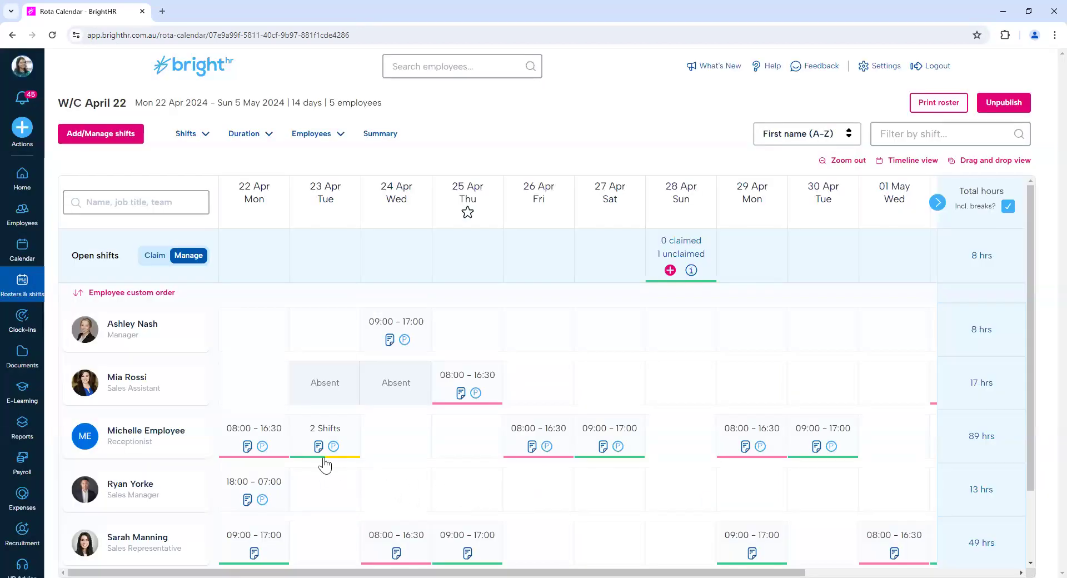
Inspect the details of the Receptionist's two shifts on Tue 23 Apr.
{"action": "mouse_move", "coordinate": [325, 449]}
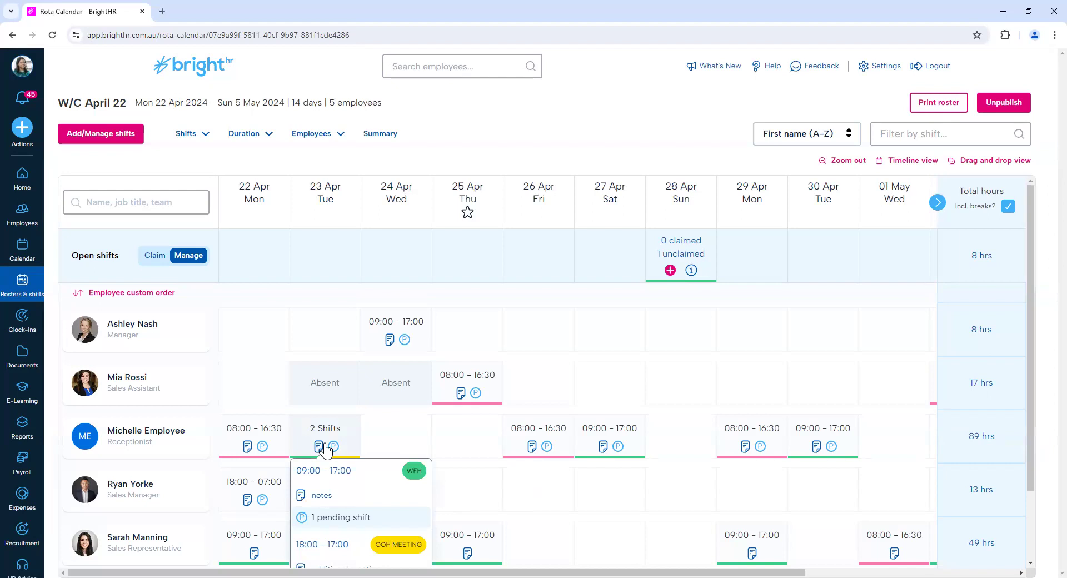
{"action": "scroll", "coordinate": [325, 450], "scroll_direction": "down", "scroll_amount": 1}
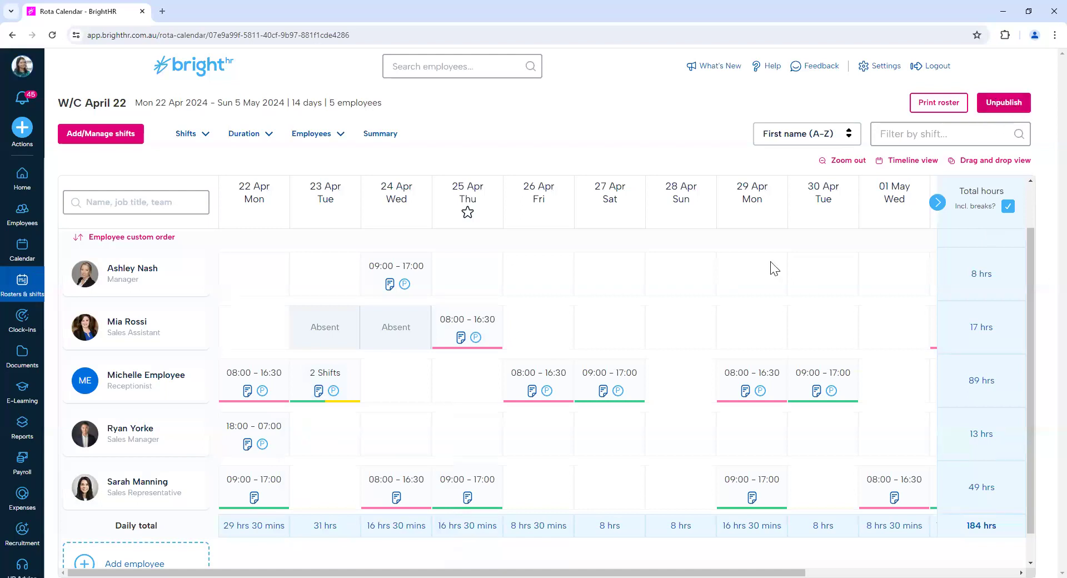
{"action": "mouse_move", "coordinate": [345, 393]}
{"action": "mouse_move", "coordinate": [302, 396]}
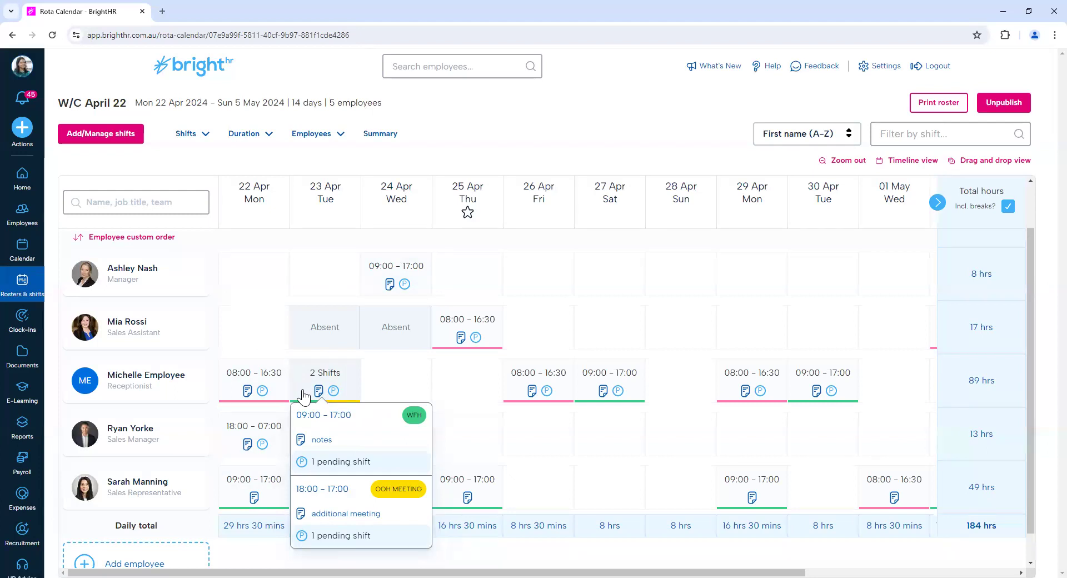
Delete the Receptionist's 08:00 - 16:30 shift on Mon 22 Apr and close the delete dialog.
{"action": "mouse_move", "coordinate": [247, 391]}
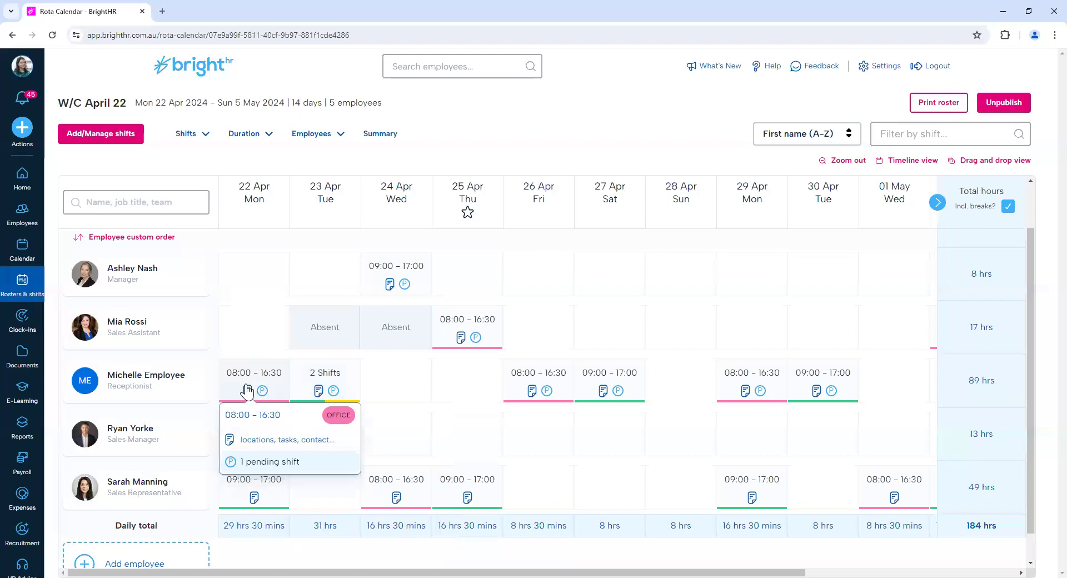
{"action": "right_click", "coordinate": [247, 391]}
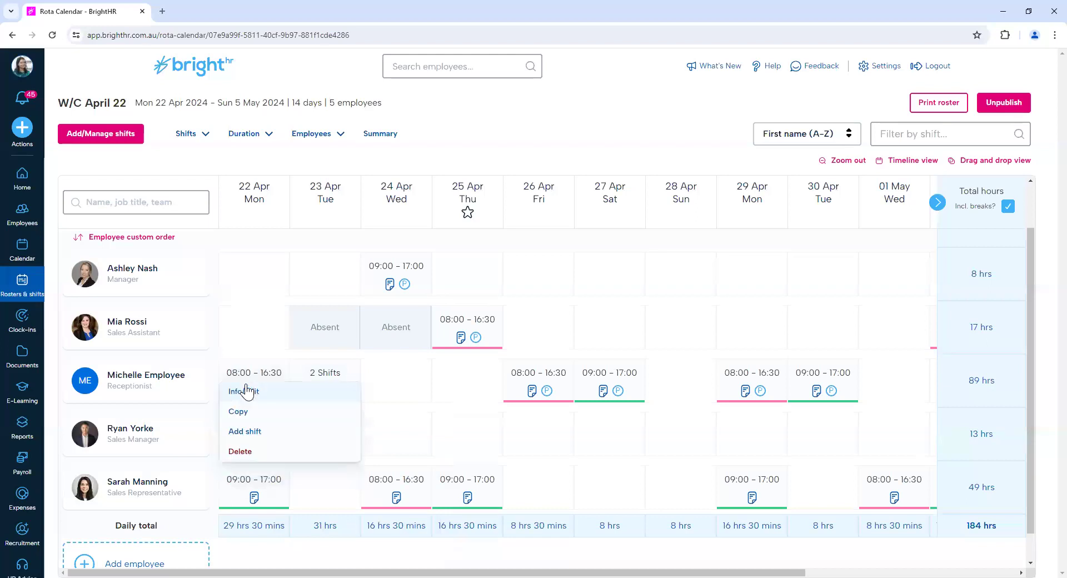
{"action": "left_click", "coordinate": [250, 452]}
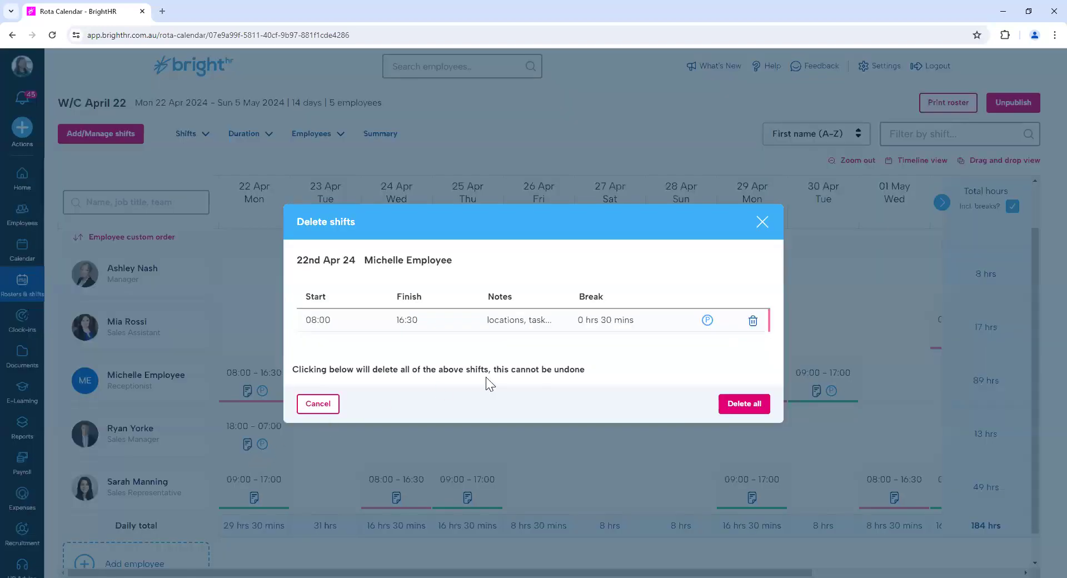
{"action": "left_click", "coordinate": [753, 321]}
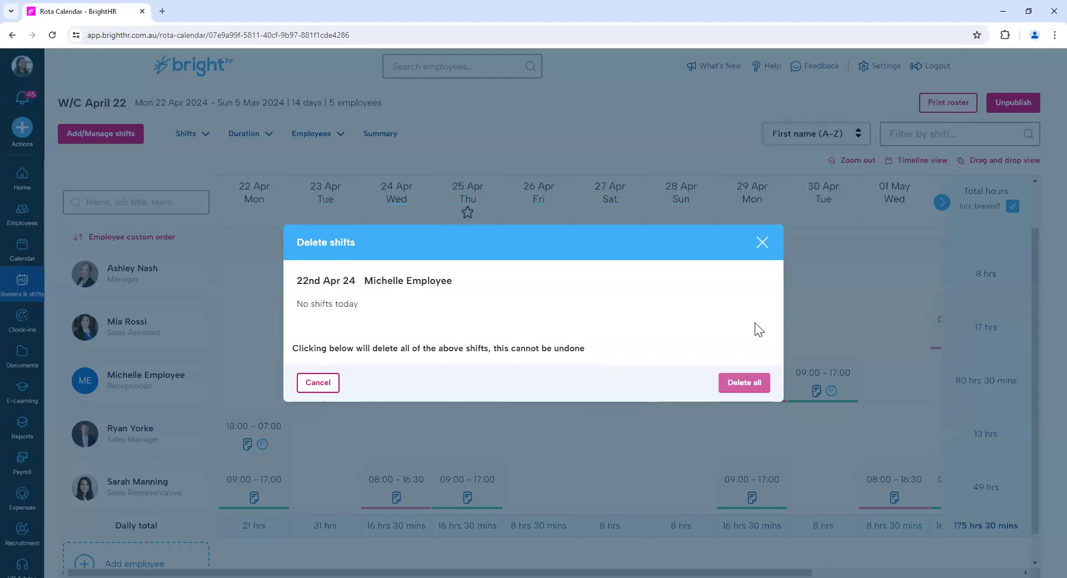
{"action": "left_click", "coordinate": [761, 243]}
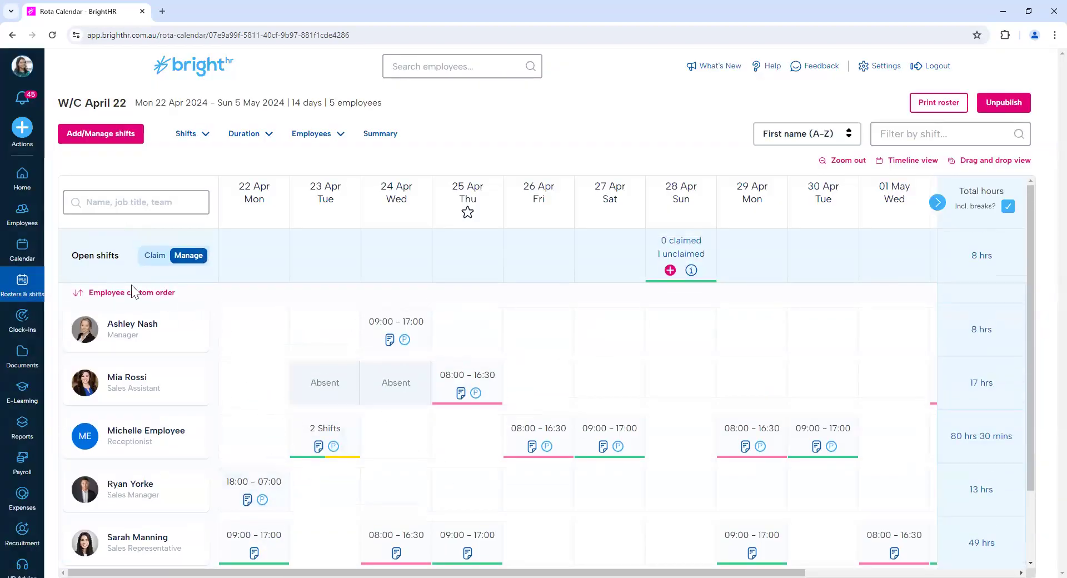
Return to the rosters overview to view the unpublished and published rosters, and open the old rosters.
{"action": "left_click", "coordinate": [32, 296]}
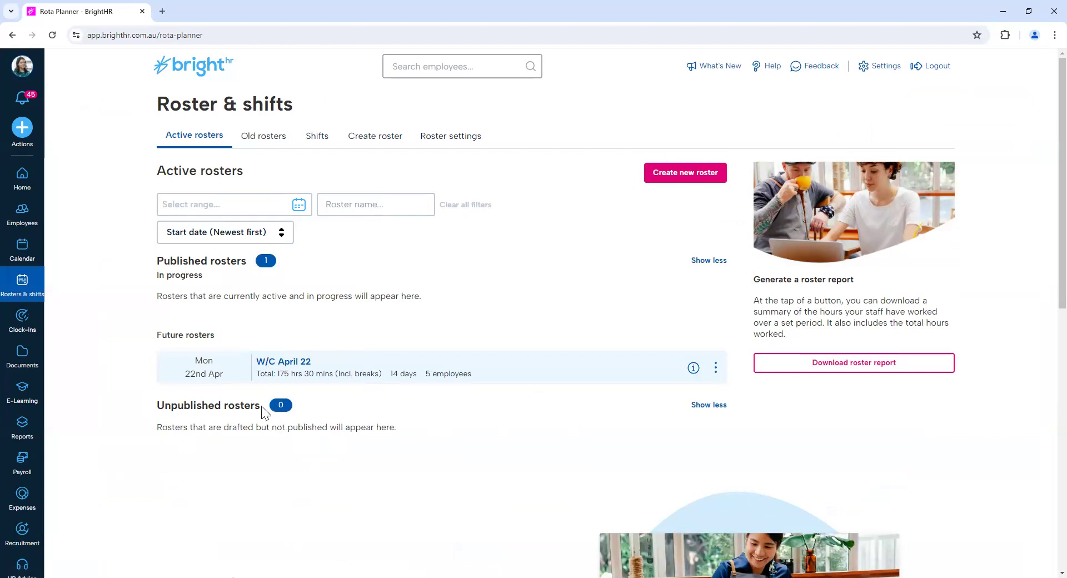
{"action": "left_click_drag", "start_coordinate": [154, 409], "coordinate": [276, 407]}
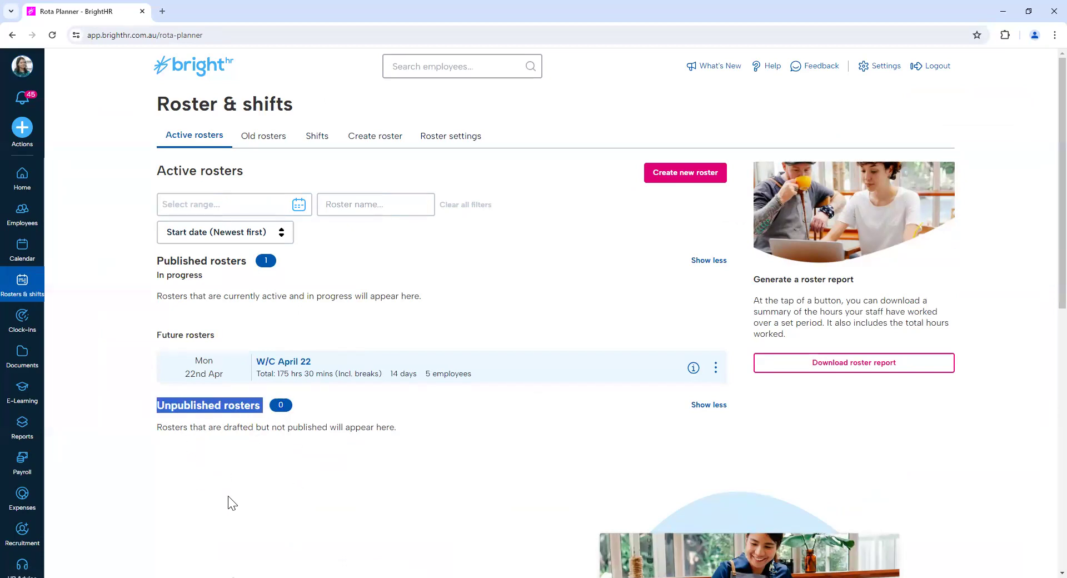
{"action": "left_click_drag", "start_coordinate": [156, 263], "coordinate": [258, 262]}
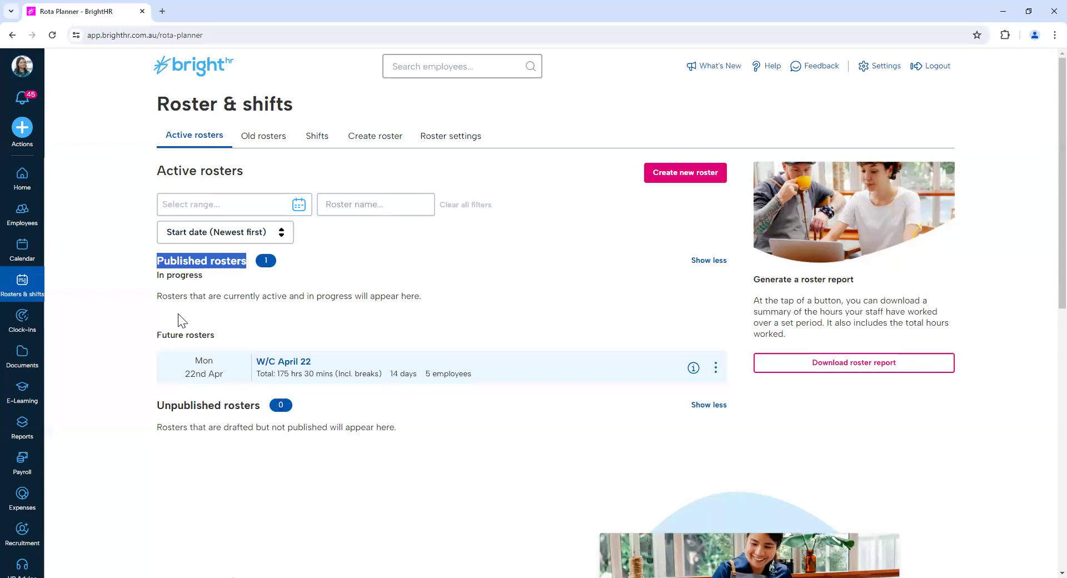
{"action": "left_click", "coordinate": [263, 139]}
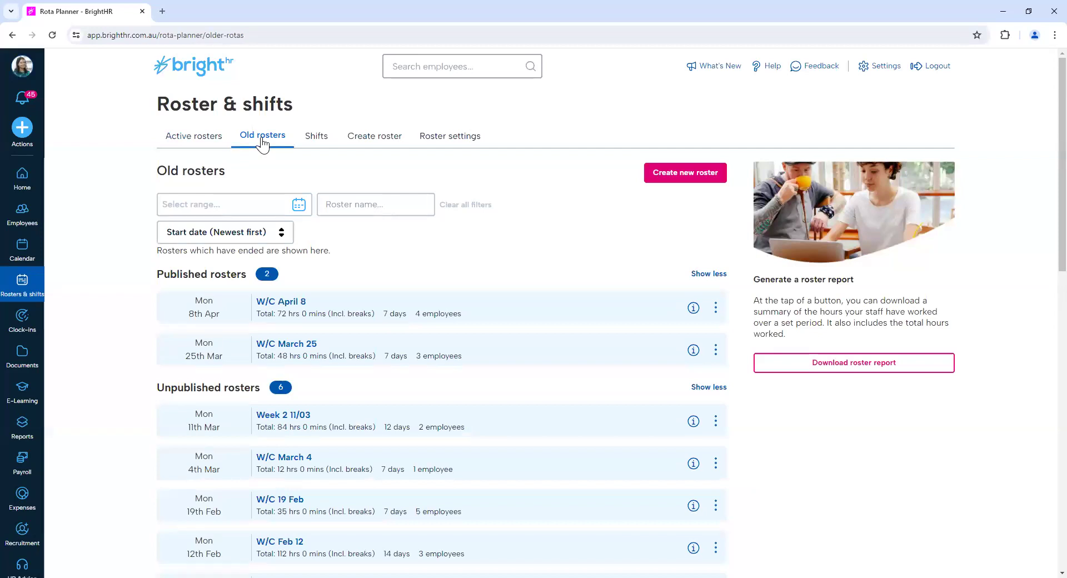
Open the list of all shifts and review each shift's assignee, times, label and status.
{"action": "left_click", "coordinate": [317, 137]}
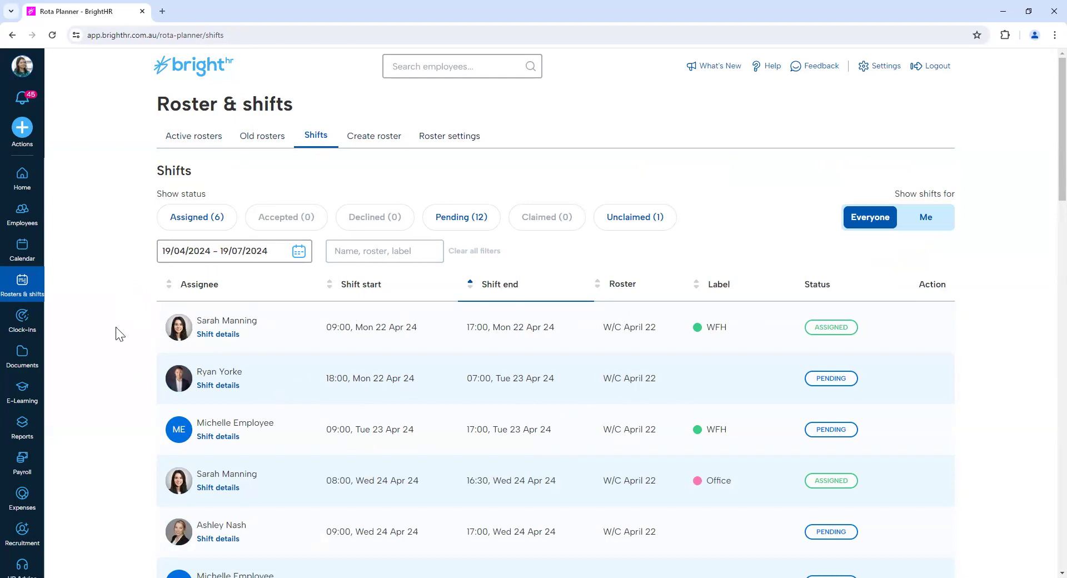
{"action": "scroll", "coordinate": [258, 321], "scroll_direction": "down", "scroll_amount": 1}
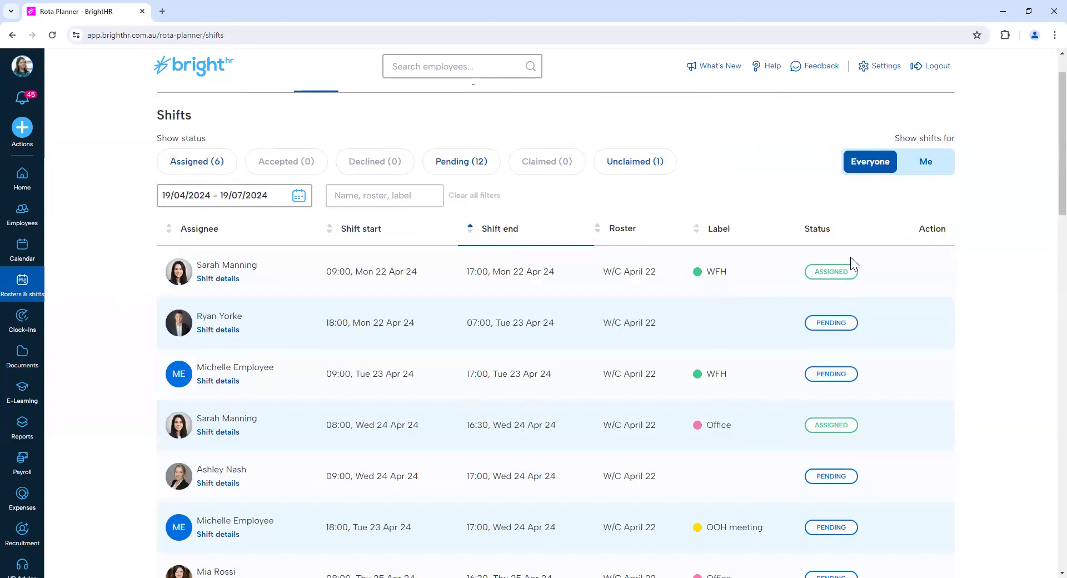
{"action": "scroll", "coordinate": [228, 418], "scroll_direction": "down", "scroll_amount": 3}
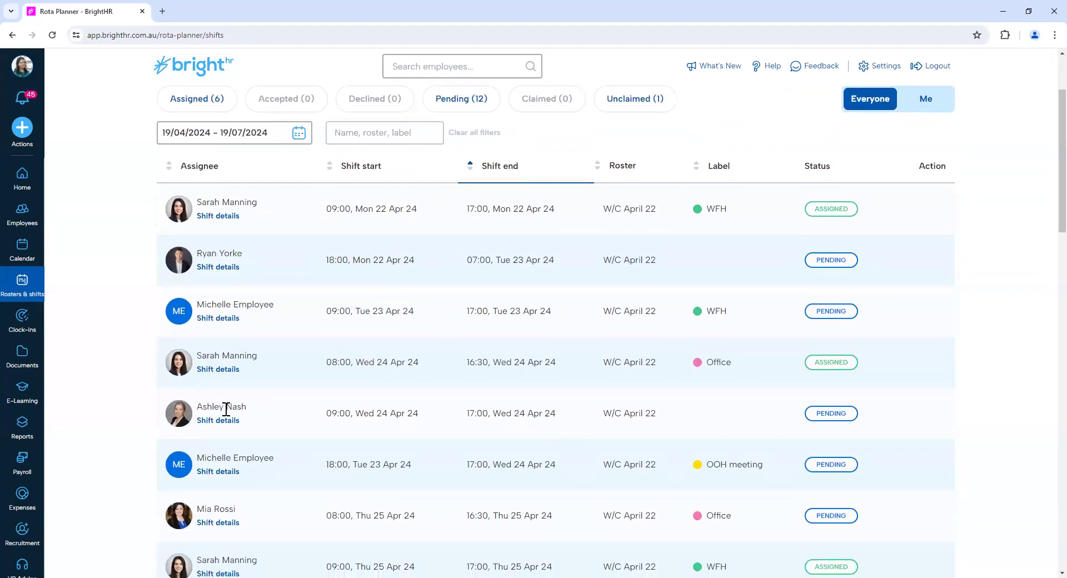
{"action": "scroll", "coordinate": [226, 410], "scroll_direction": "down", "scroll_amount": 3}
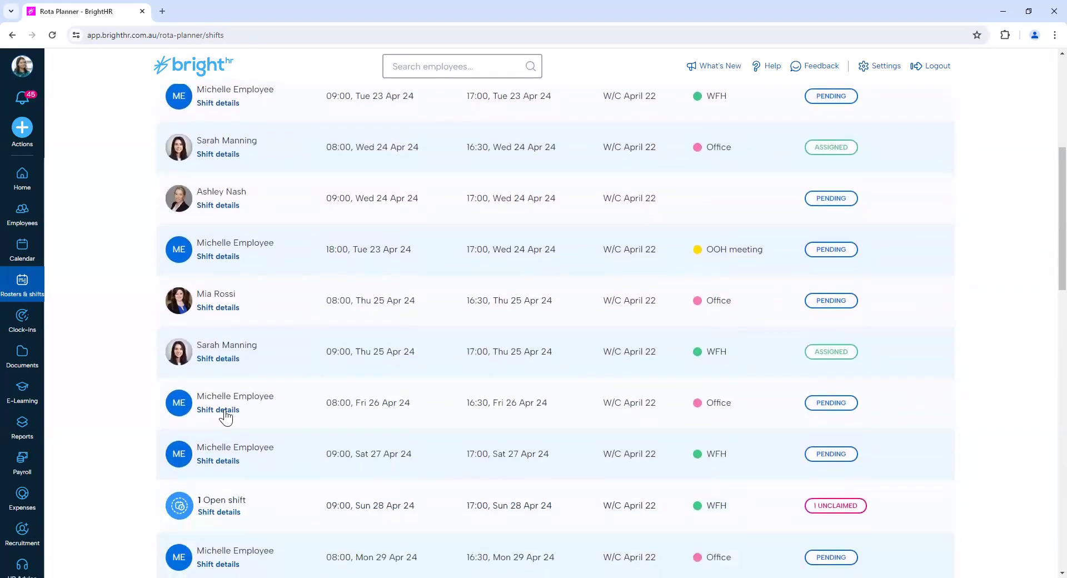
{"action": "scroll", "coordinate": [221, 429], "scroll_direction": "down", "scroll_amount": 2}
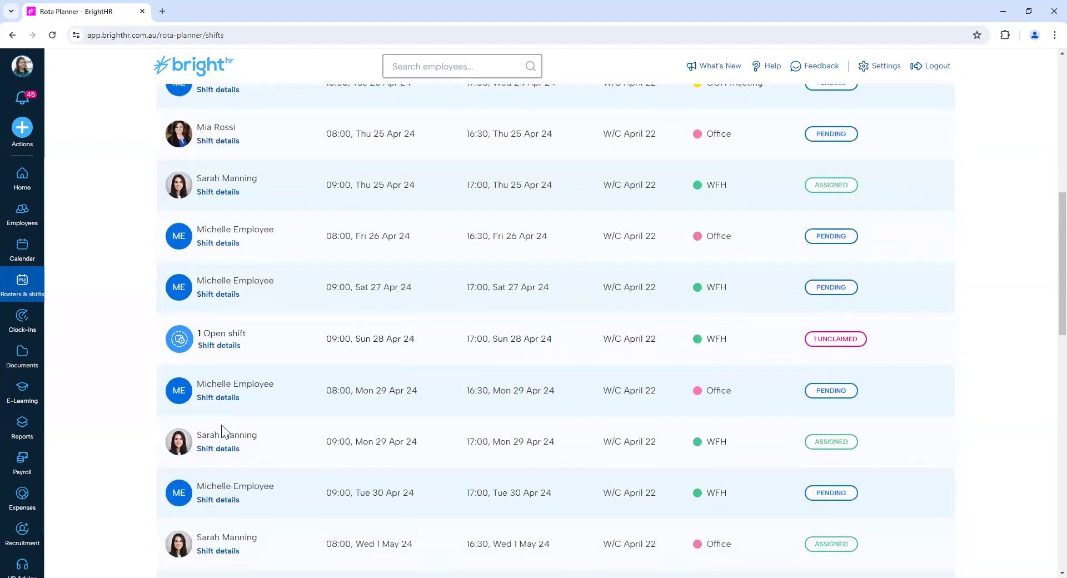
{"action": "scroll", "coordinate": [221, 425], "scroll_direction": "up", "scroll_amount": 8}
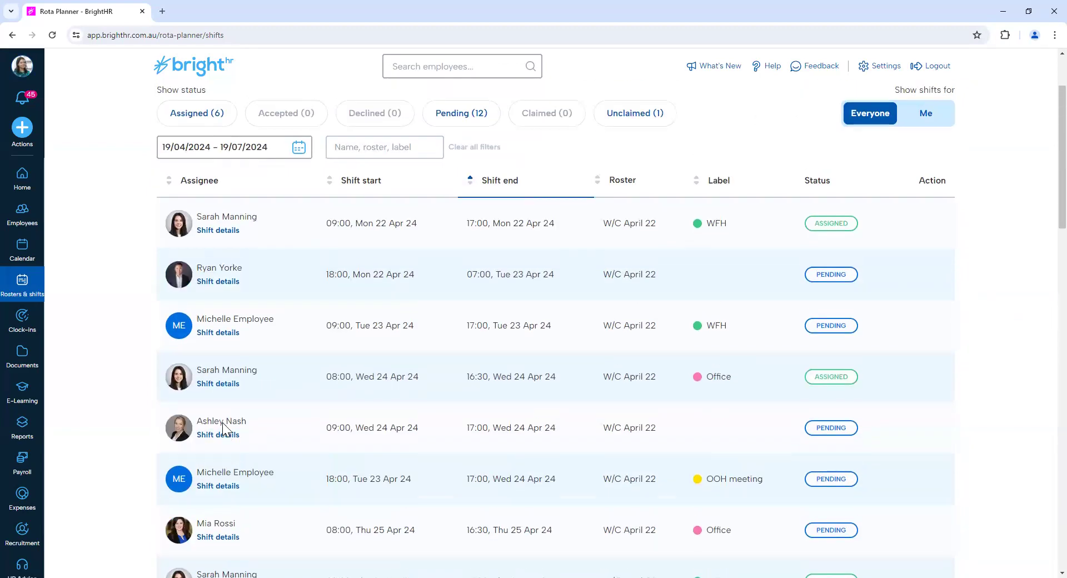
Return to the active rosters and review the actions available for the published W/C April 22 roster.
{"action": "left_click", "coordinate": [207, 146]}
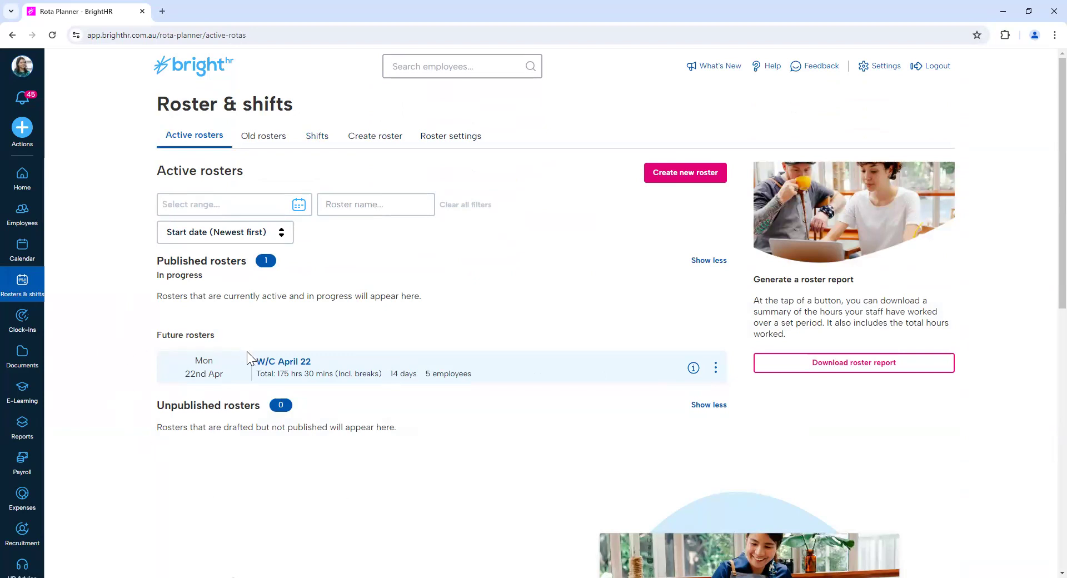
{"action": "left_click", "coordinate": [716, 370]}
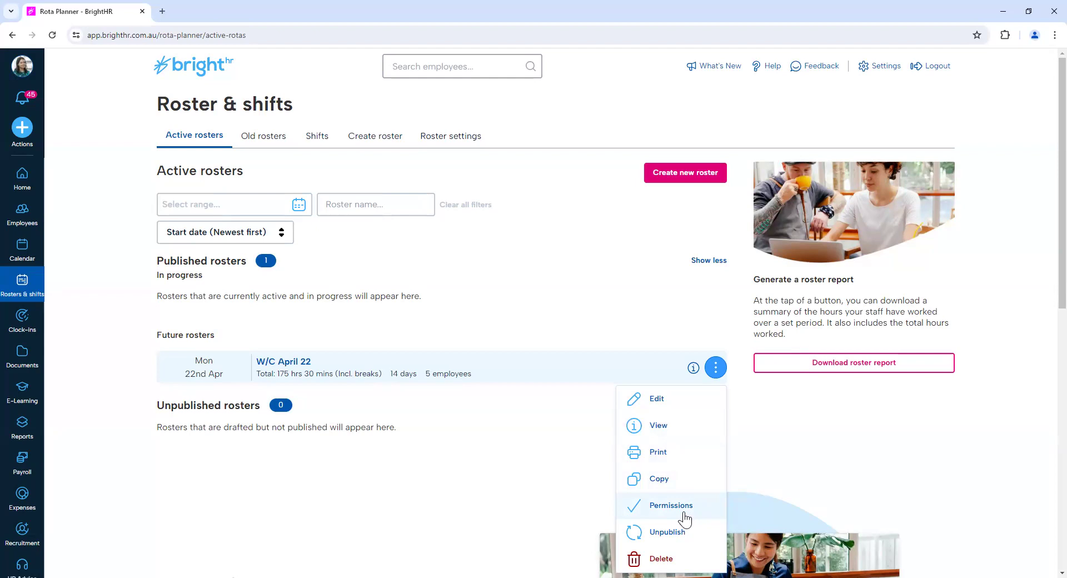
{"action": "left_click", "coordinate": [567, 489]}
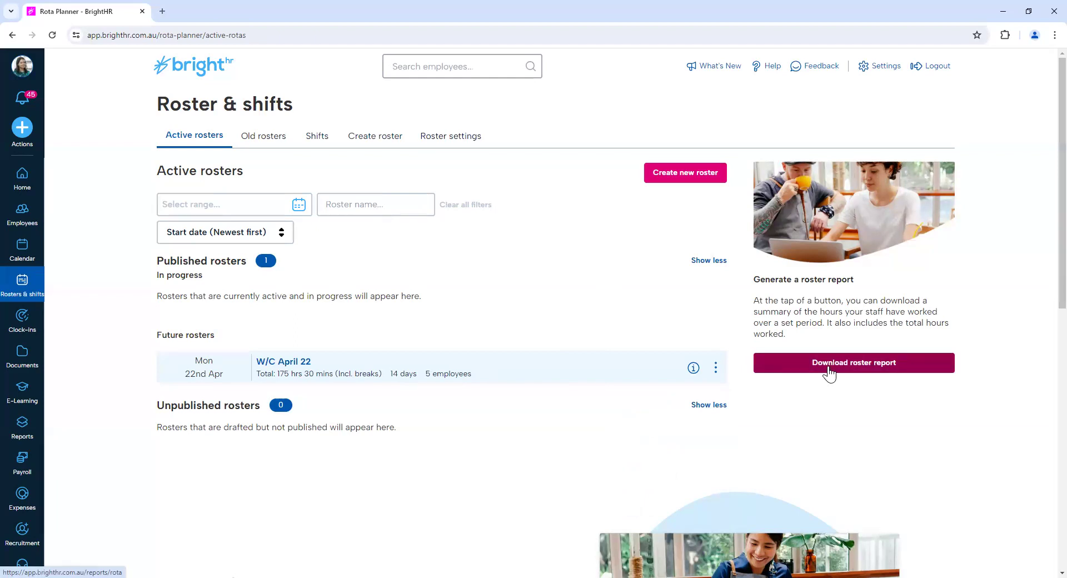
Open the W/C April 22 roster and compare each employee's total hours with and without breaks included.
{"action": "left_click", "coordinate": [294, 364]}
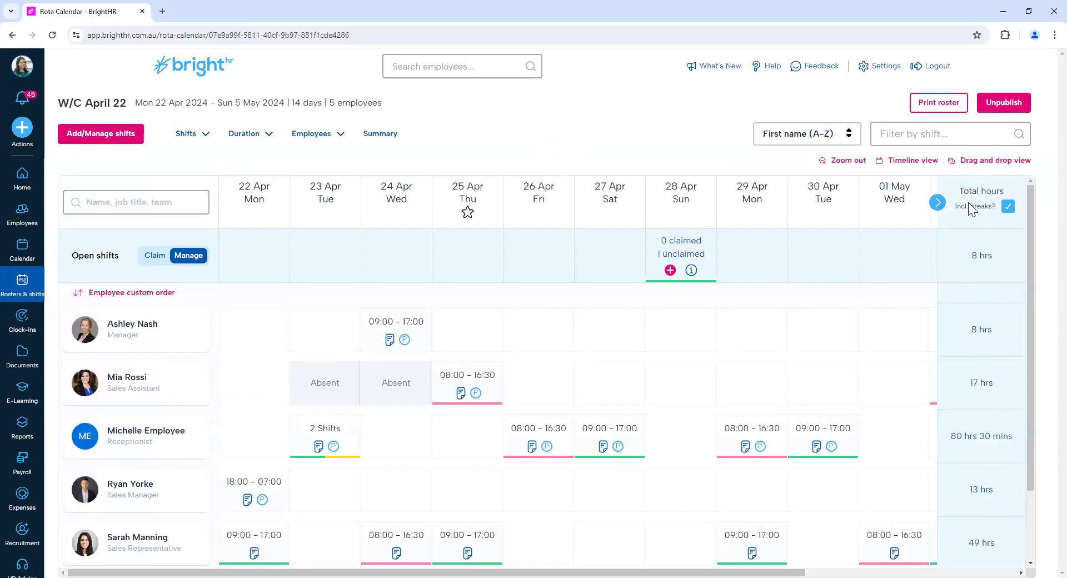
{"action": "left_click", "coordinate": [1008, 208]}
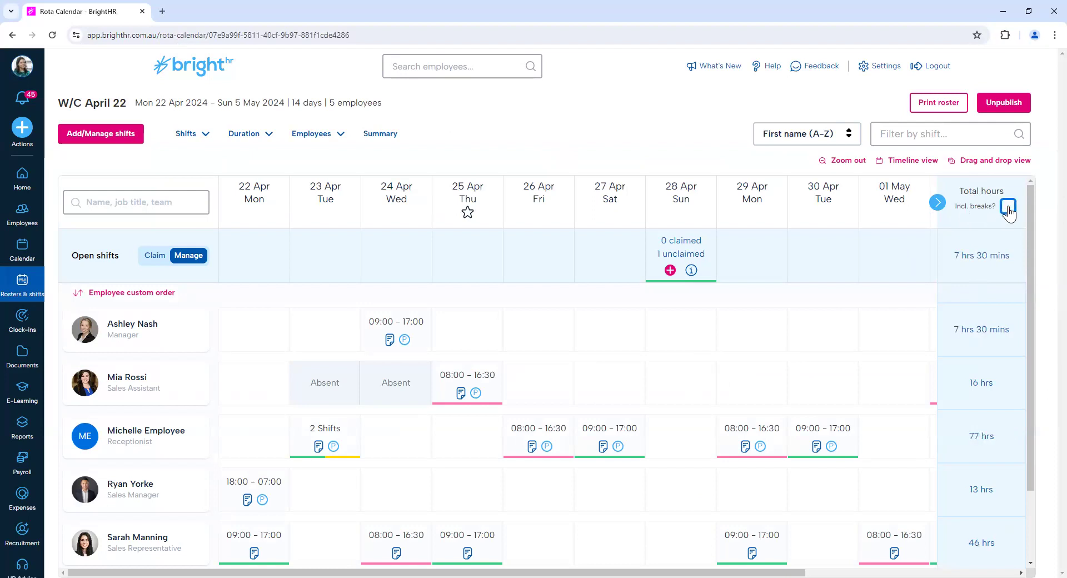
{"action": "left_click", "coordinate": [1007, 208]}
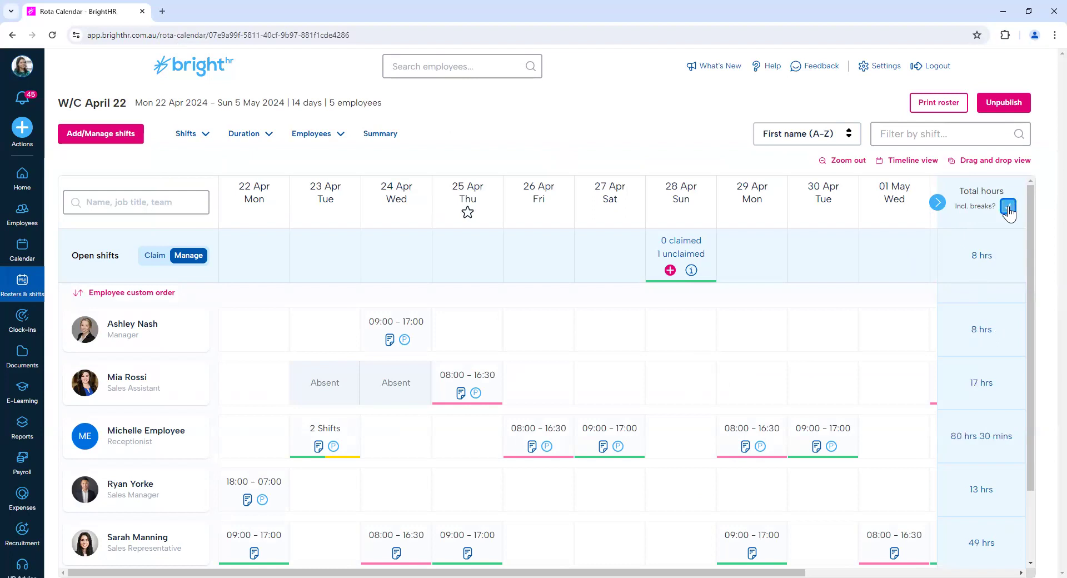
Review the roster's weekly summary of contracted hours, days worked and breaks, check which weeks can be selected, and close it.
{"action": "left_click", "coordinate": [381, 138]}
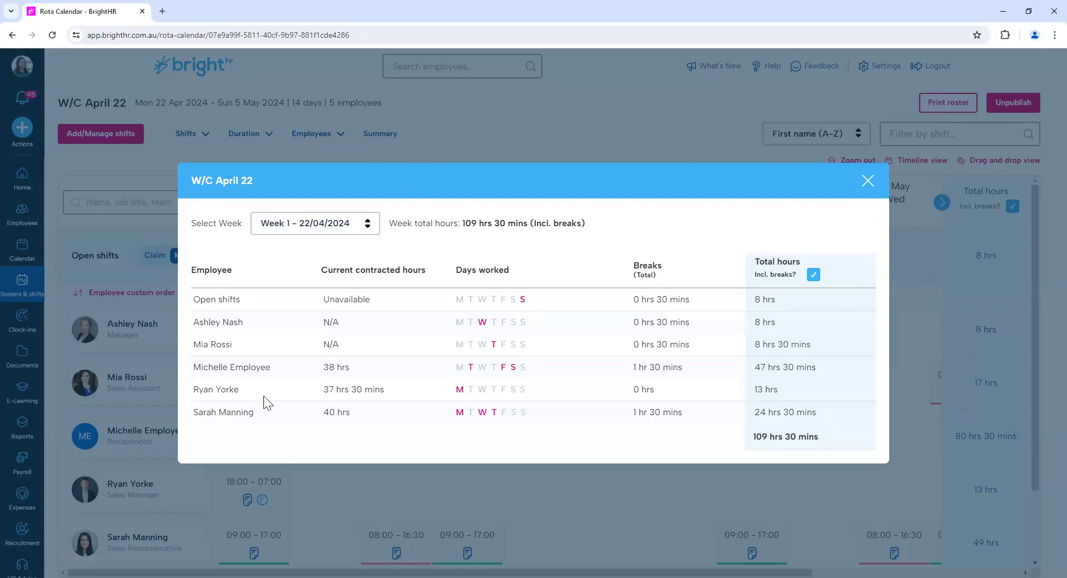
{"action": "left_click", "coordinate": [336, 229]}
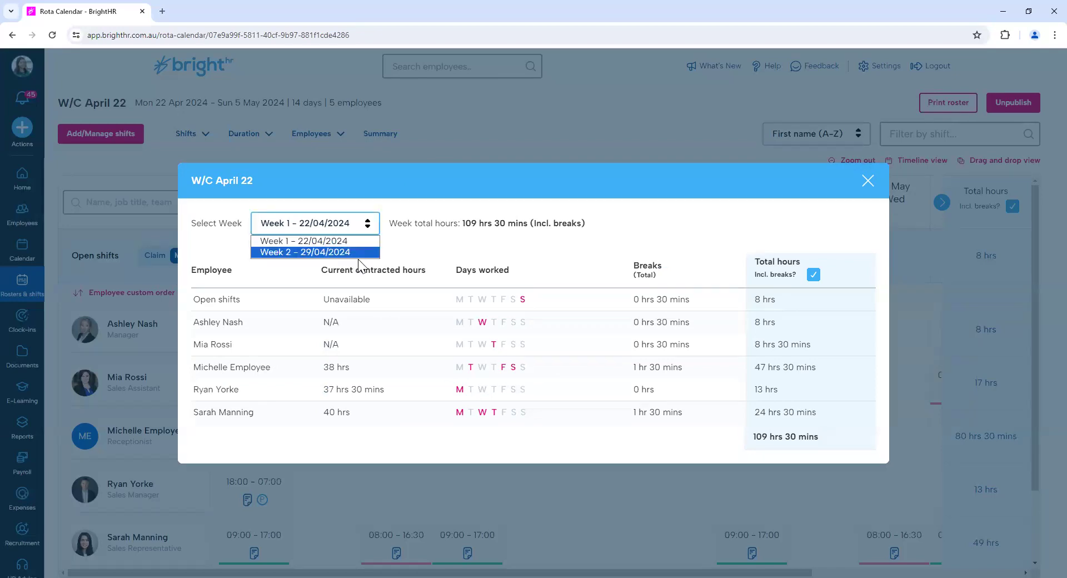
{"action": "left_click", "coordinate": [869, 186]}
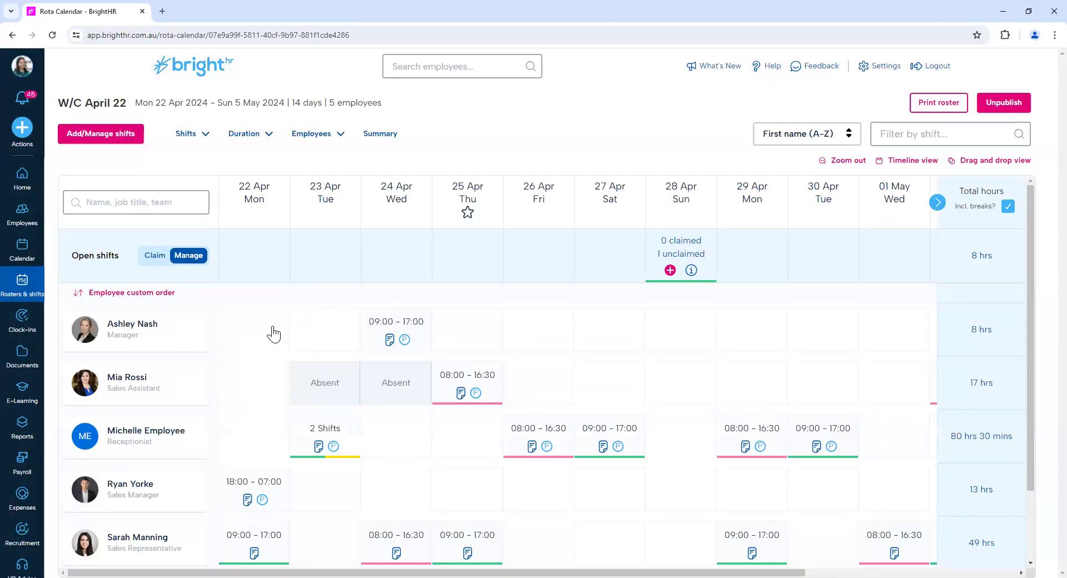
Enable Hide employees under Employee settings in the company settings and save the update.
{"action": "left_click", "coordinate": [865, 75]}
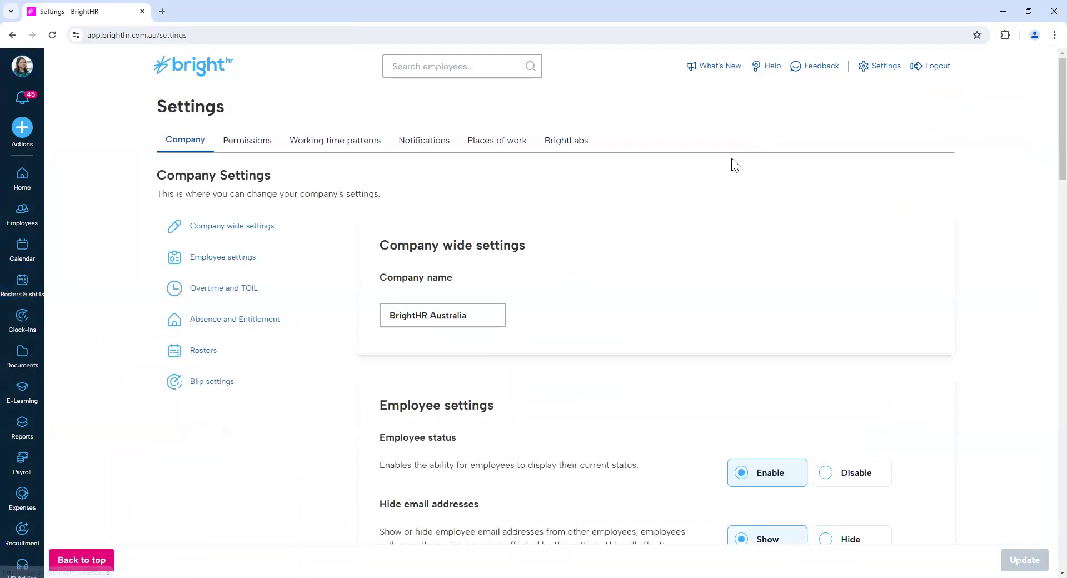
{"action": "scroll", "coordinate": [659, 314], "scroll_direction": "down", "scroll_amount": 3}
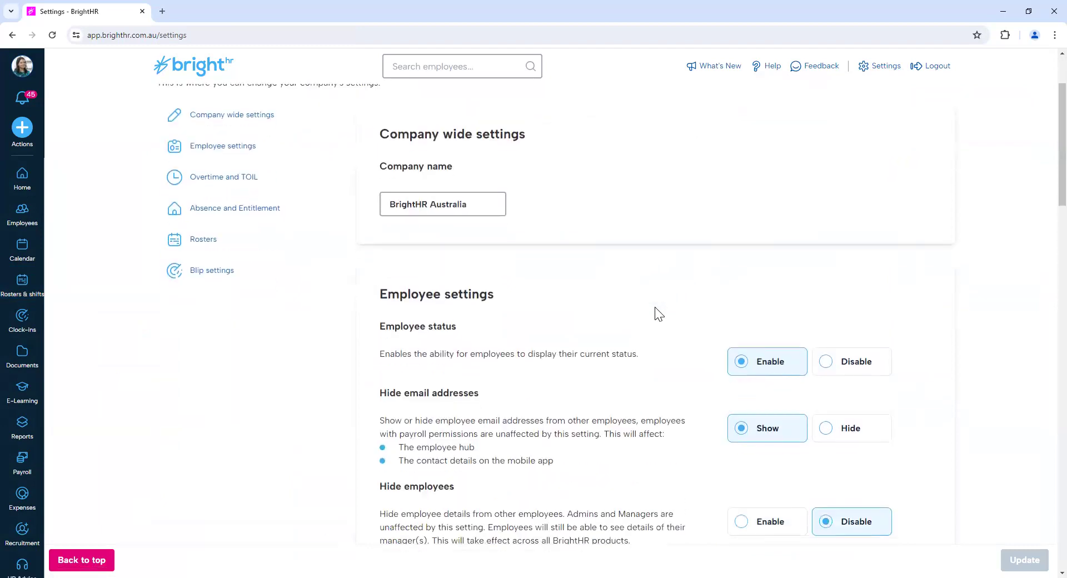
{"action": "left_click_drag", "start_coordinate": [382, 239], "coordinate": [508, 240]}
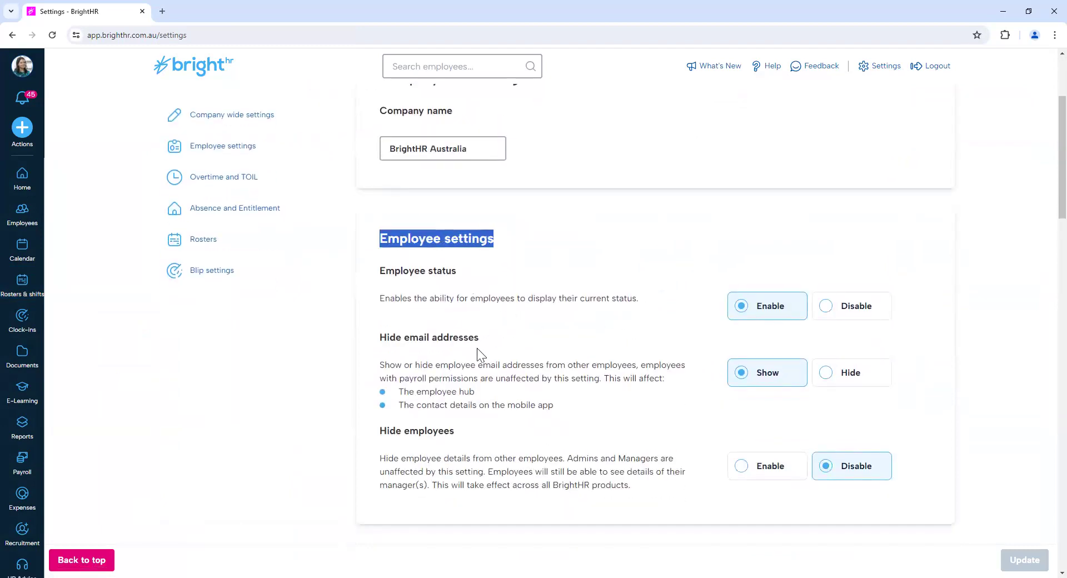
{"action": "left_click_drag", "start_coordinate": [383, 431], "coordinate": [473, 438]}
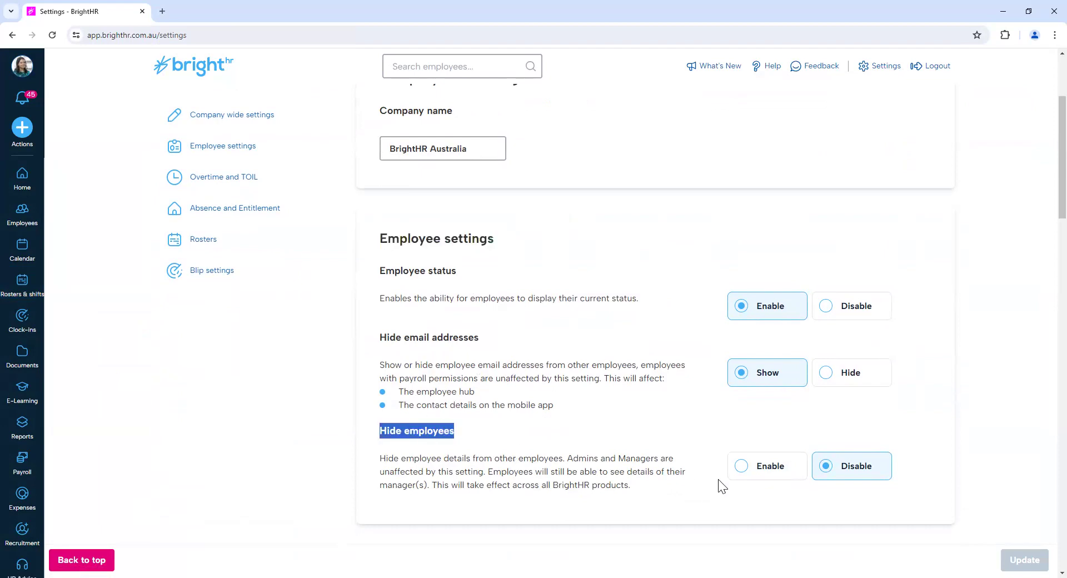
{"action": "left_click", "coordinate": [754, 477]}
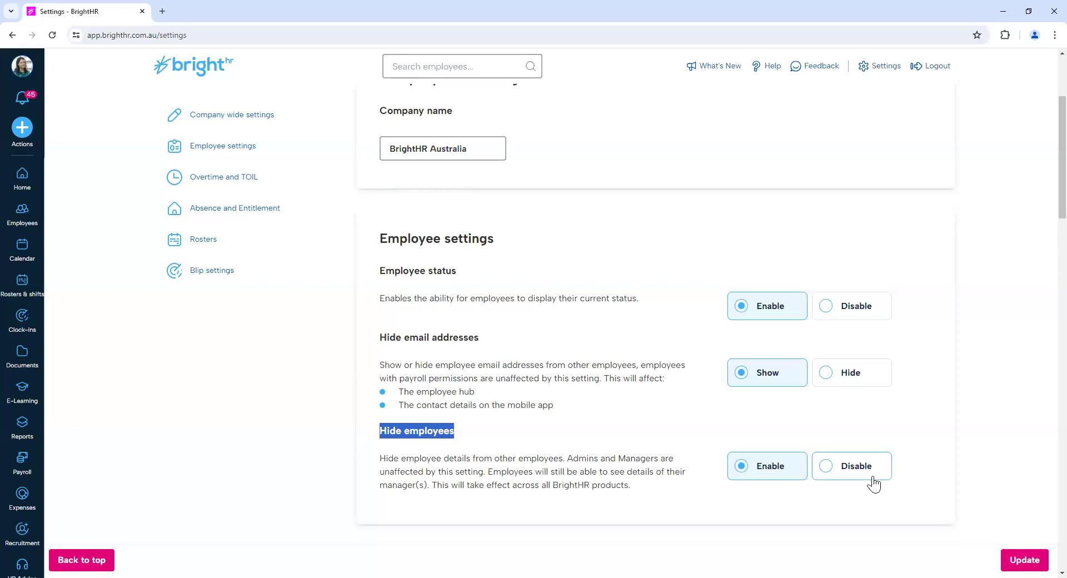
{"action": "left_click", "coordinate": [1037, 559]}
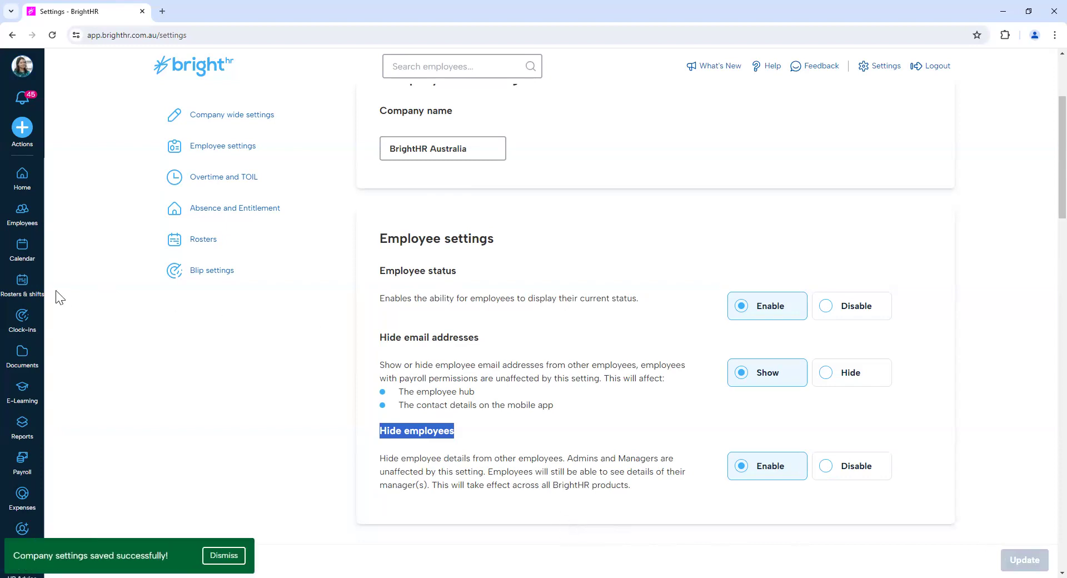
Go back to the Rosters & shifts section.
{"action": "left_click", "coordinate": [22, 286]}
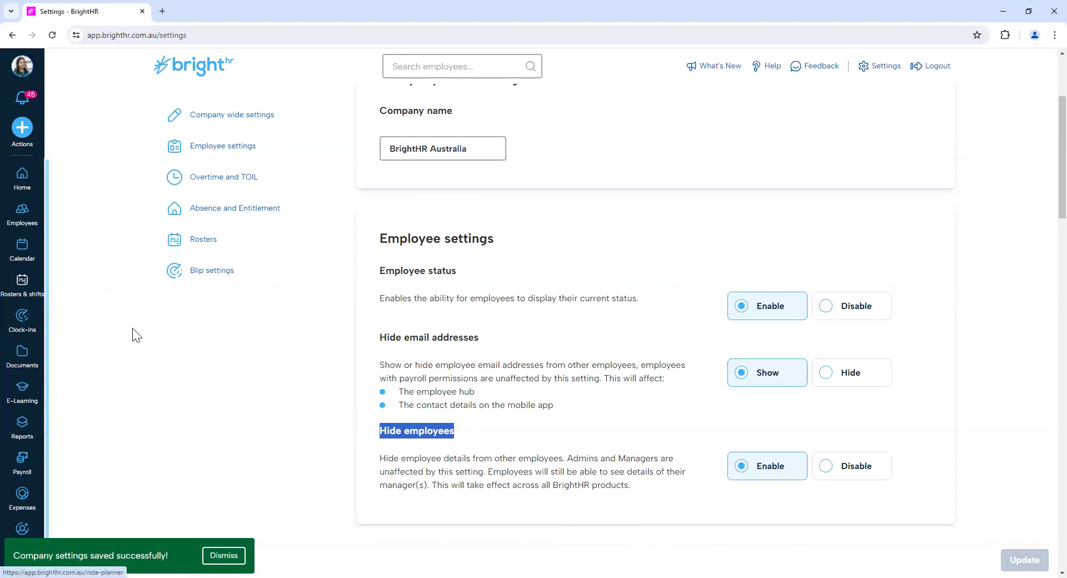